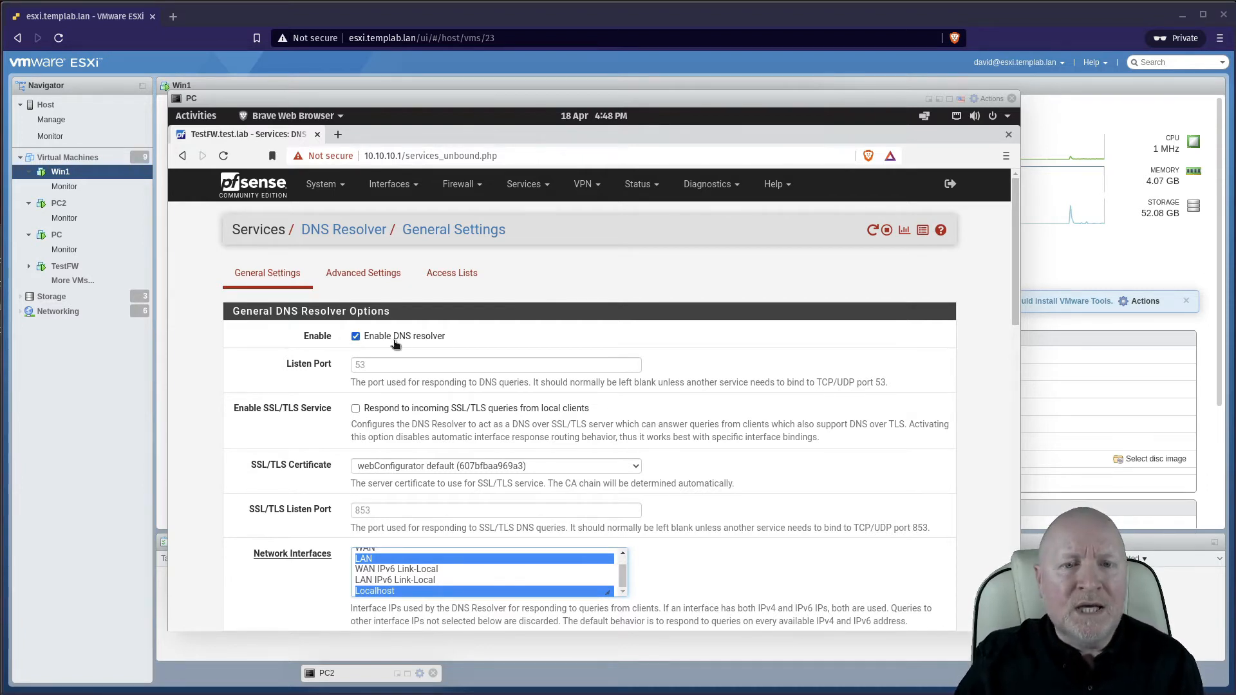
Step: Review the DNS Resolver's general settings, including the selected network interfaces, outgoing interfaces, DNSSEC and DNS query forwarding
click(539, 185)
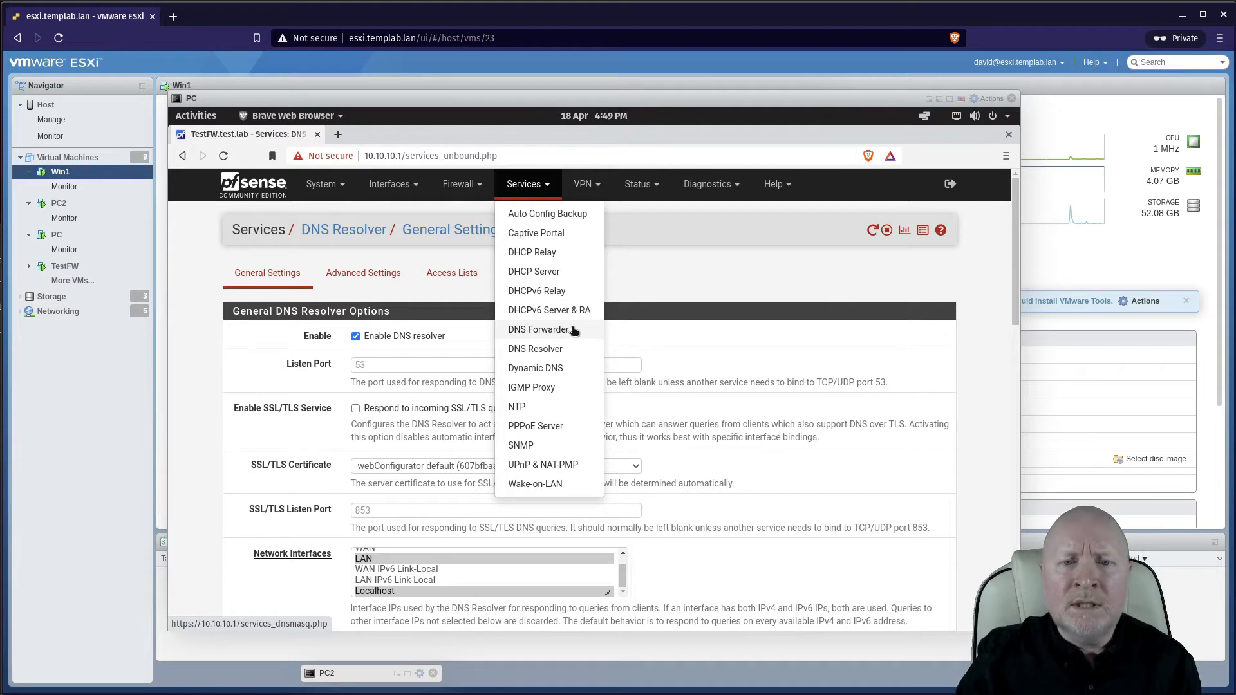
click(700, 329)
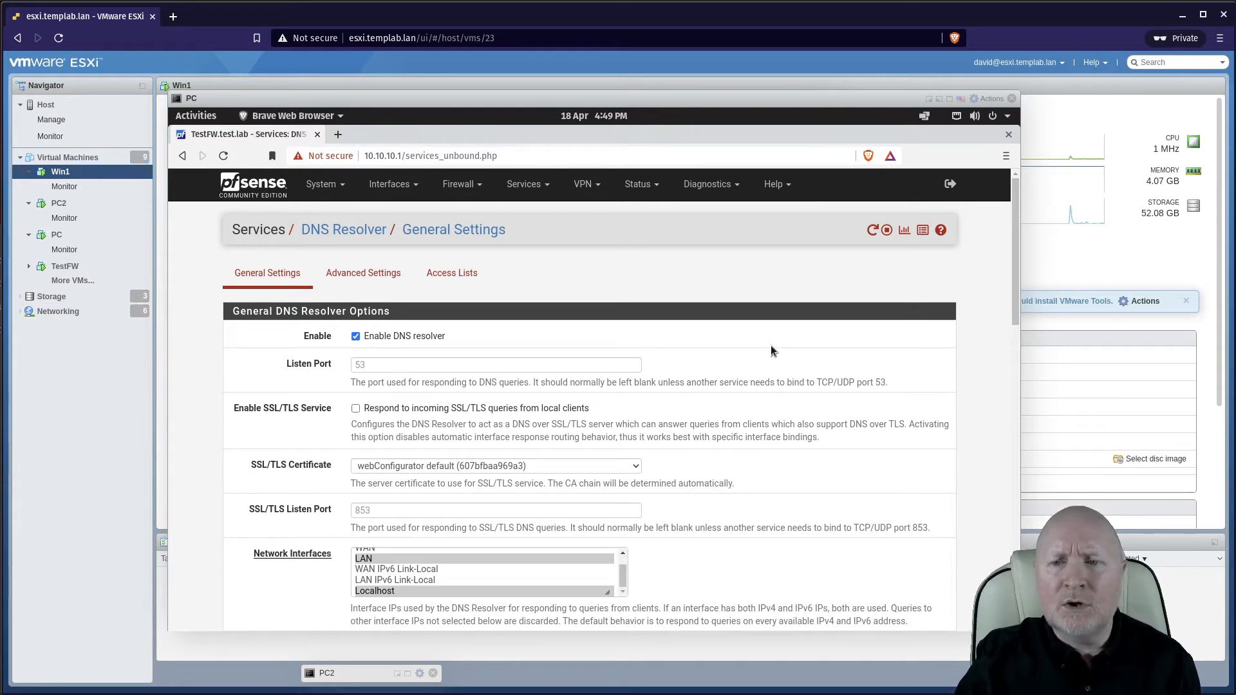
scroll(772, 347, down, 3)
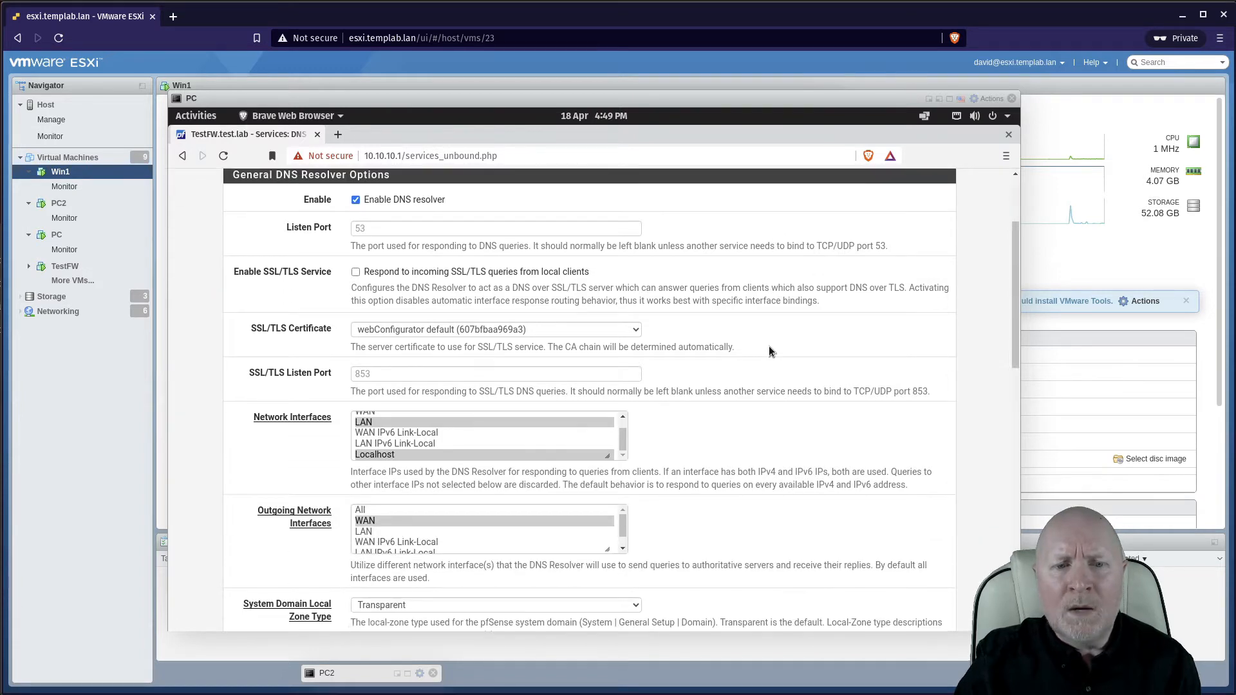
scroll(770, 351, down, 2)
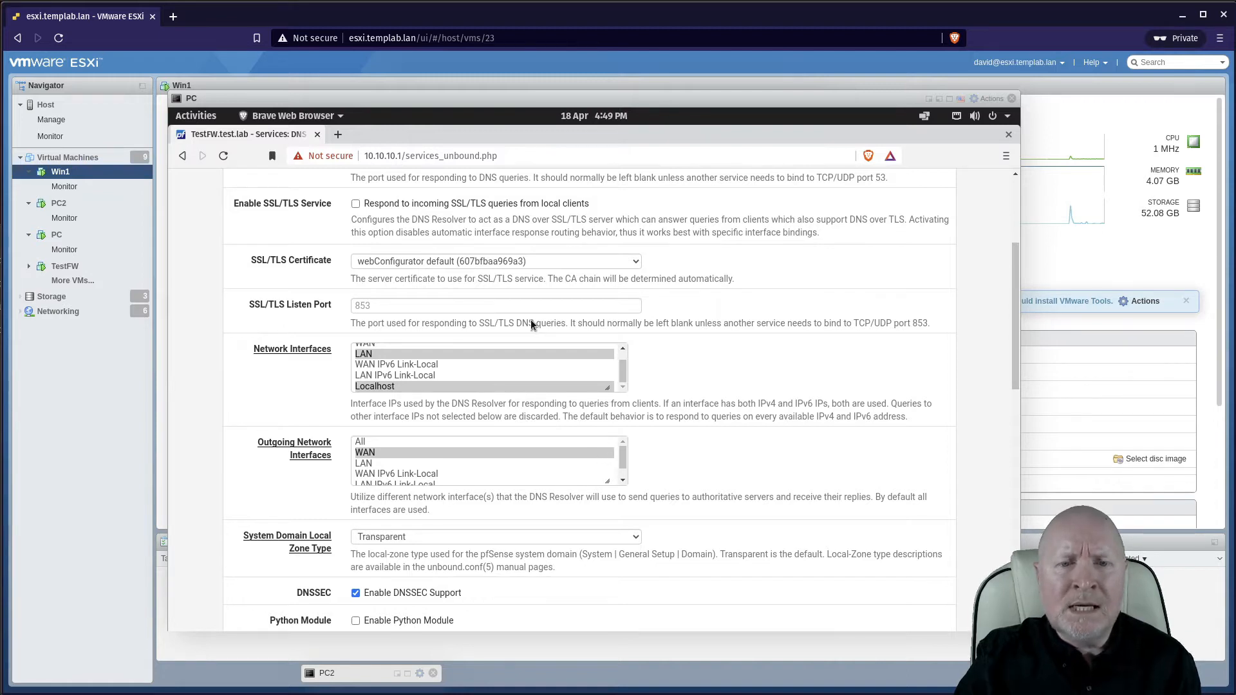
click(605, 354)
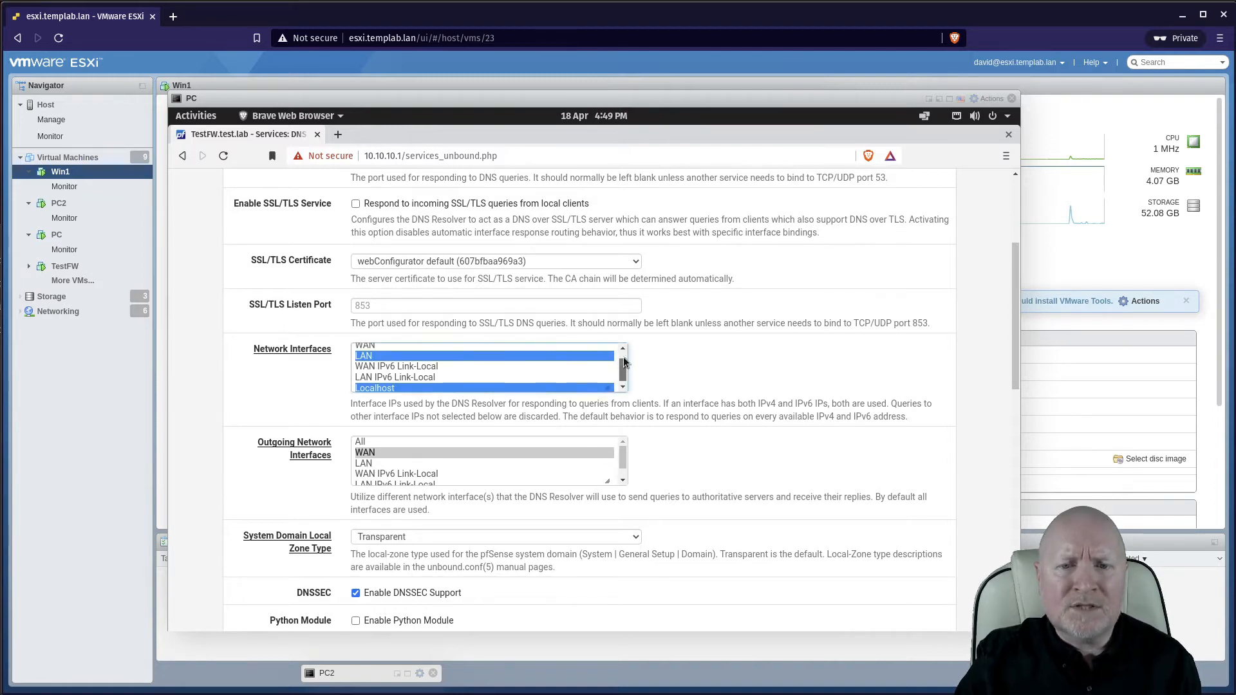
scroll(603, 356, up, 1)
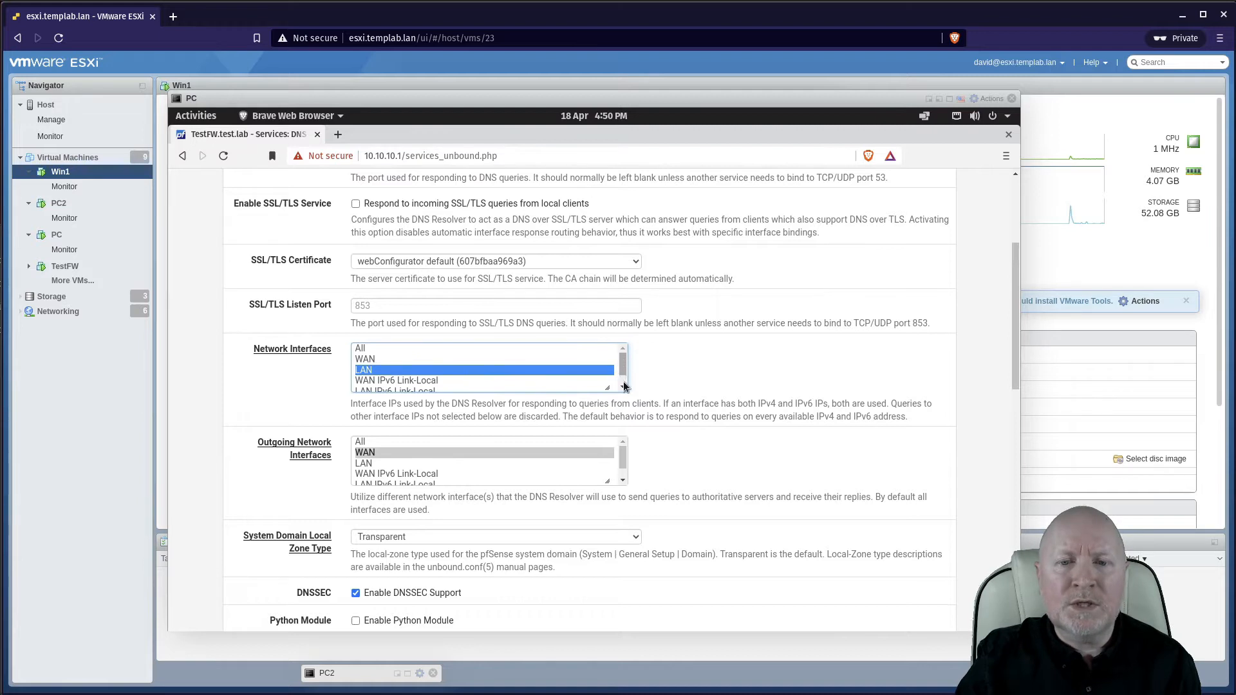
drag(623, 375, 623, 385)
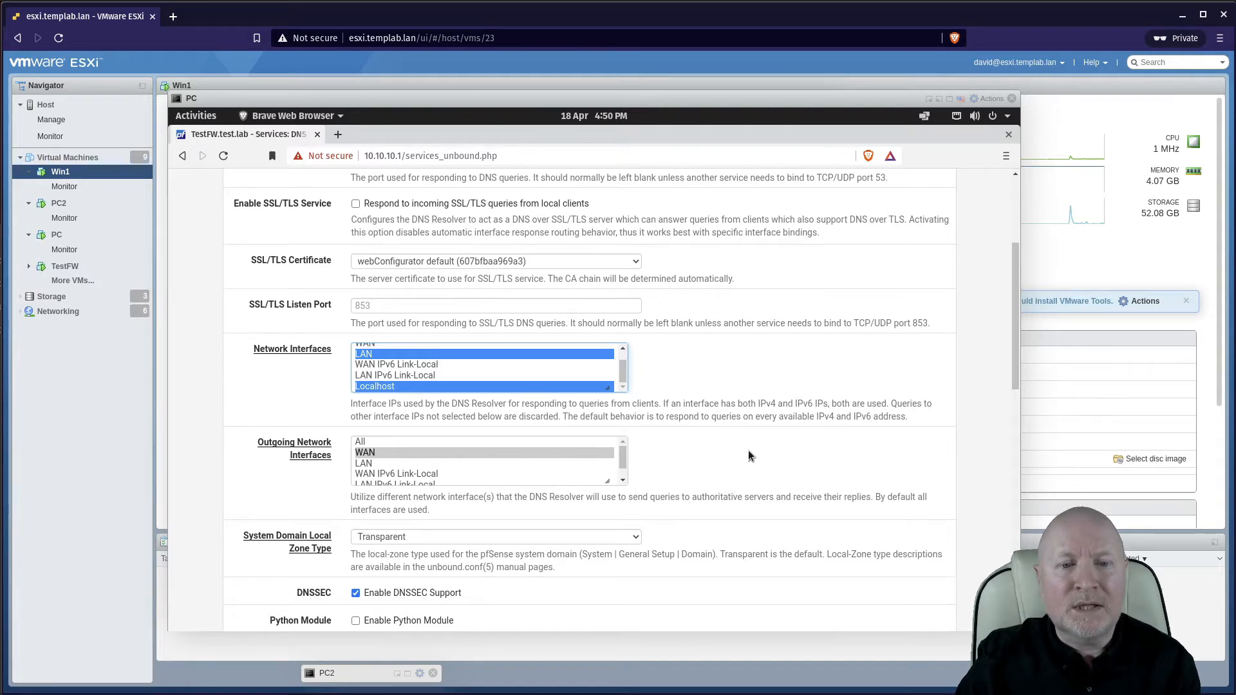
click(664, 459)
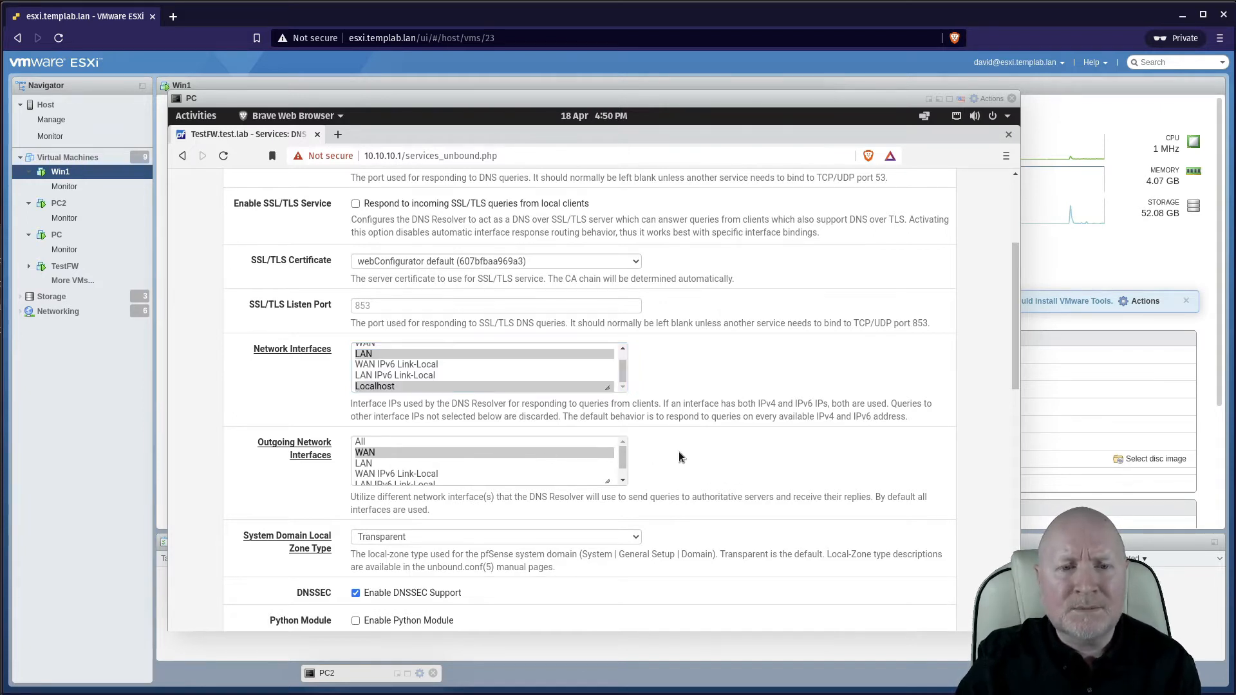
scroll(679, 450, down, 3)
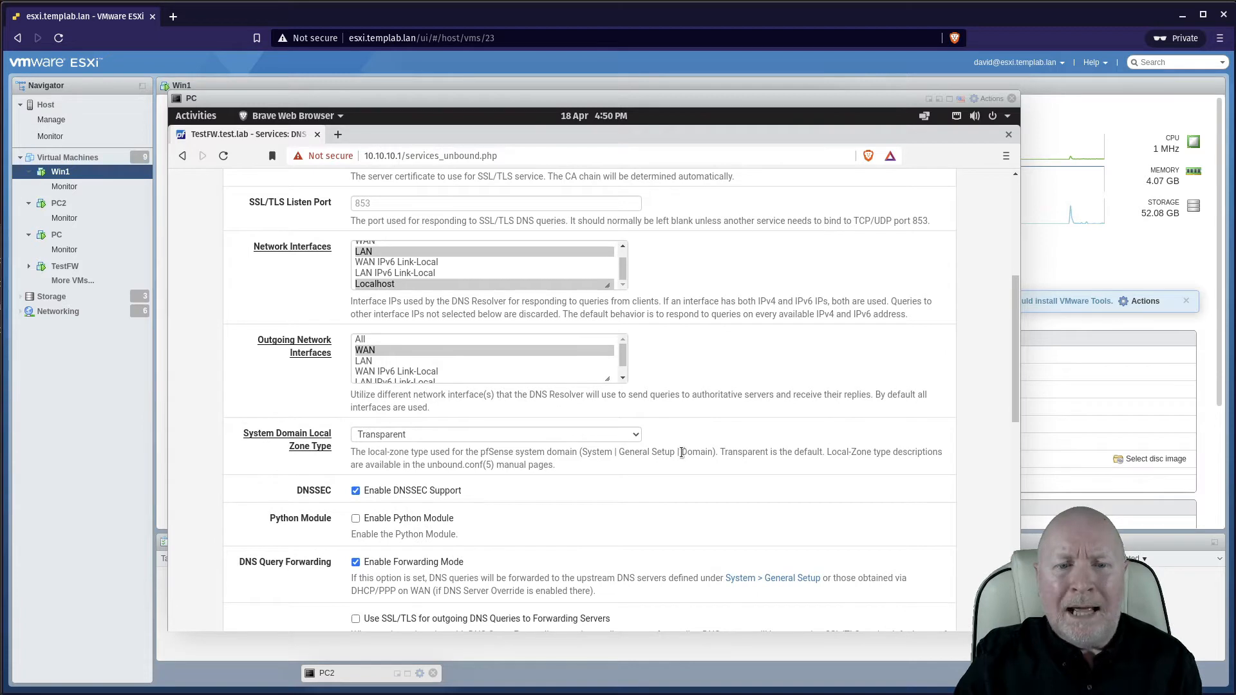
scroll(674, 455, down, 1)
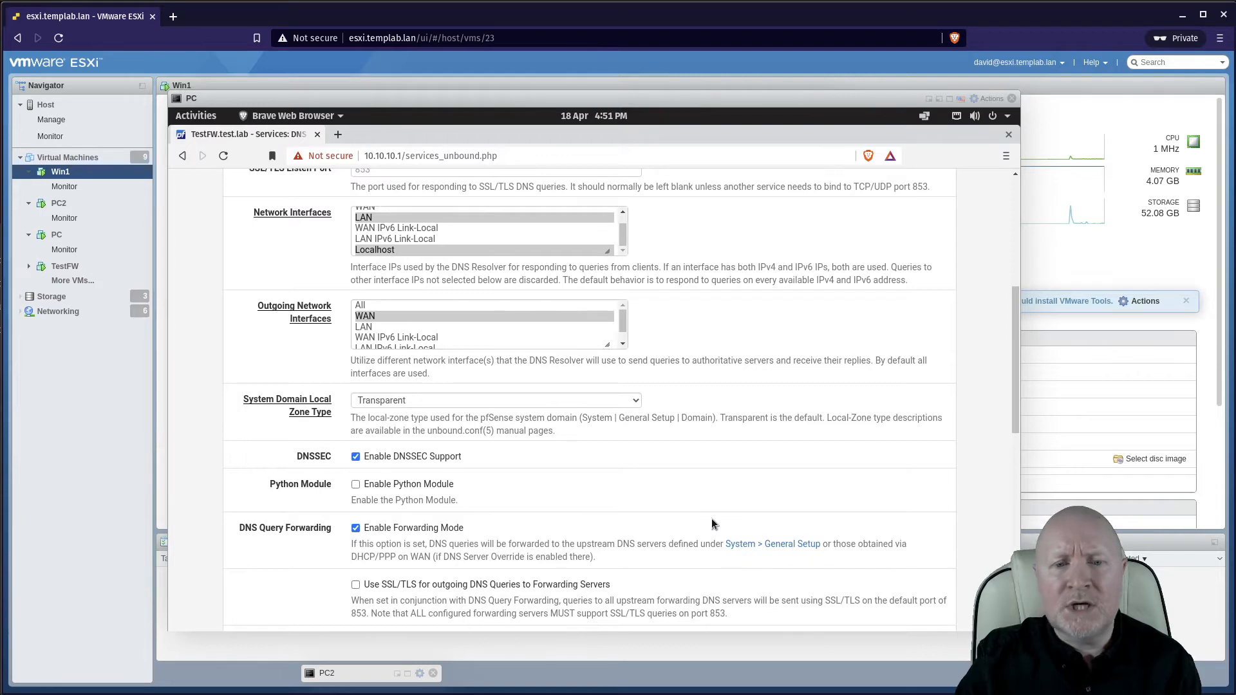
Step: Open the firewall's System General Setup page to check the configured DNS servers and the override option
scroll(701, 508, up, 4)
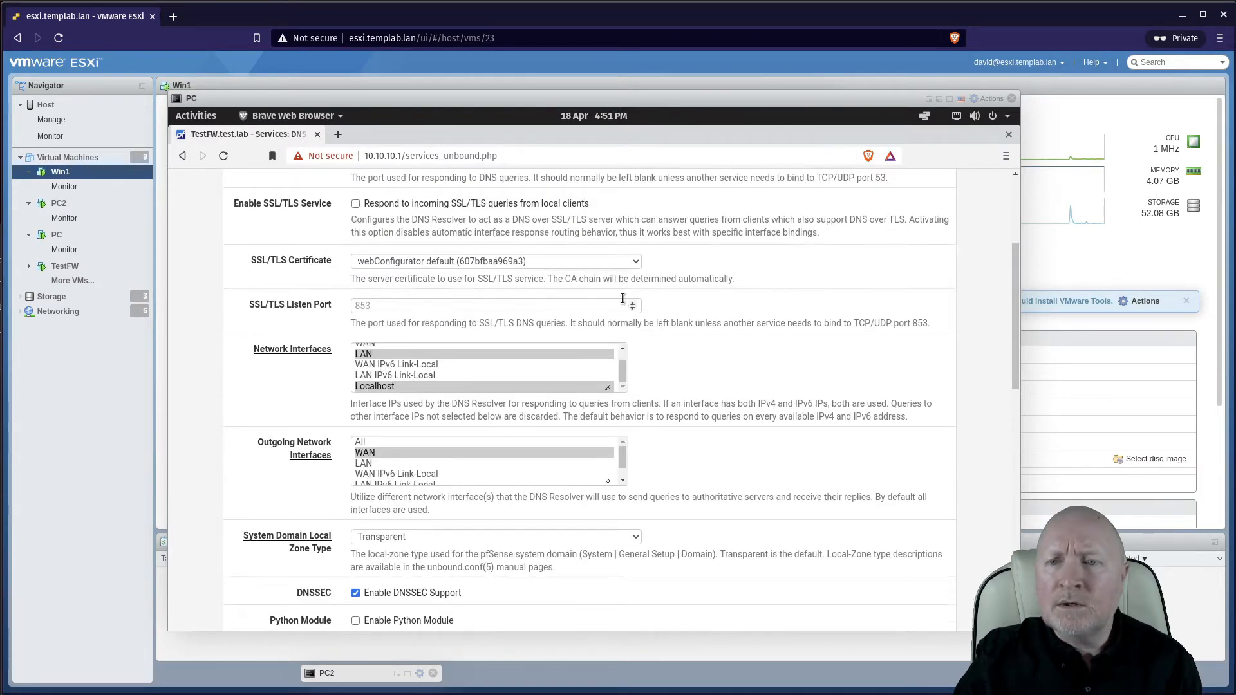
scroll(623, 298, up, 5)
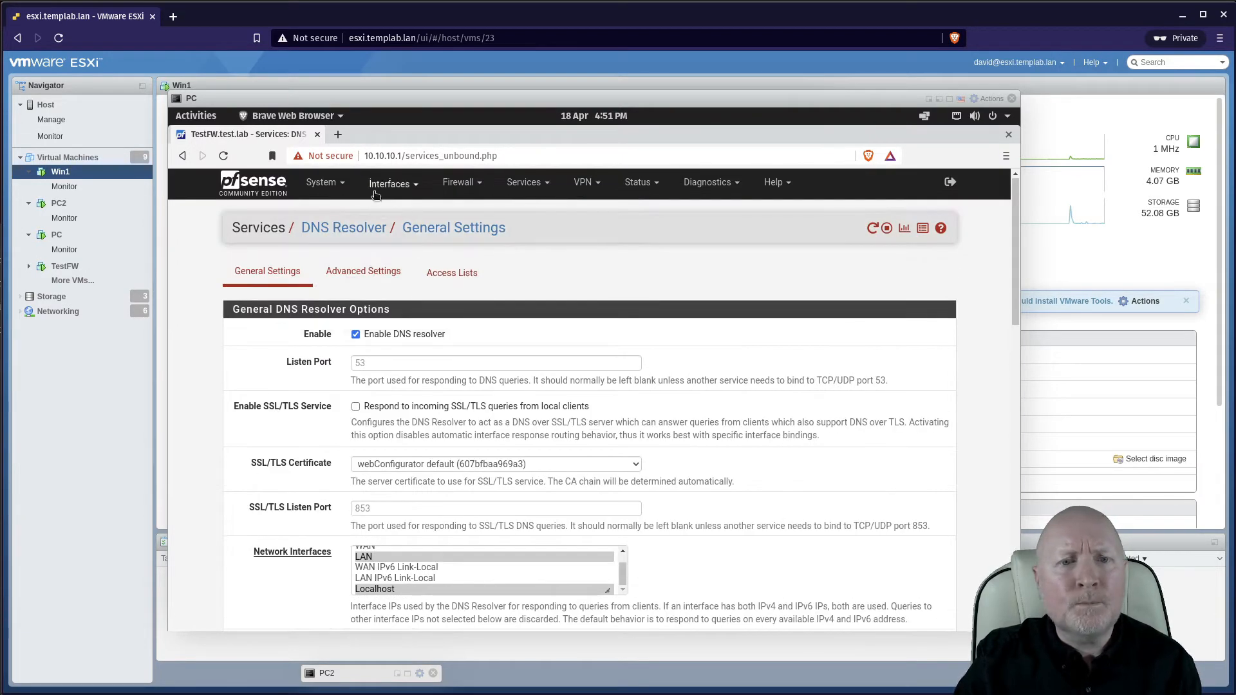
click(323, 185)
click(341, 251)
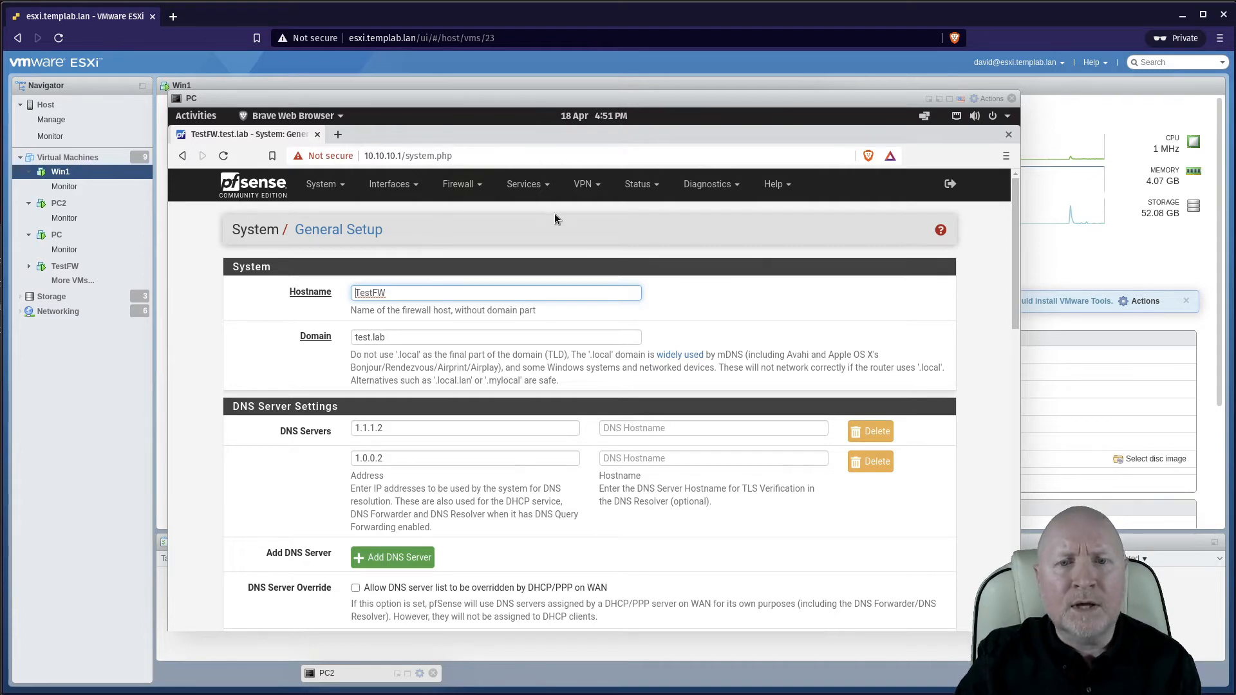
Step: Return to the DNS Resolver's general settings and examine the DNSSEC, DNS Query Forwarding and outgoing SSL/TLS options
click(525, 187)
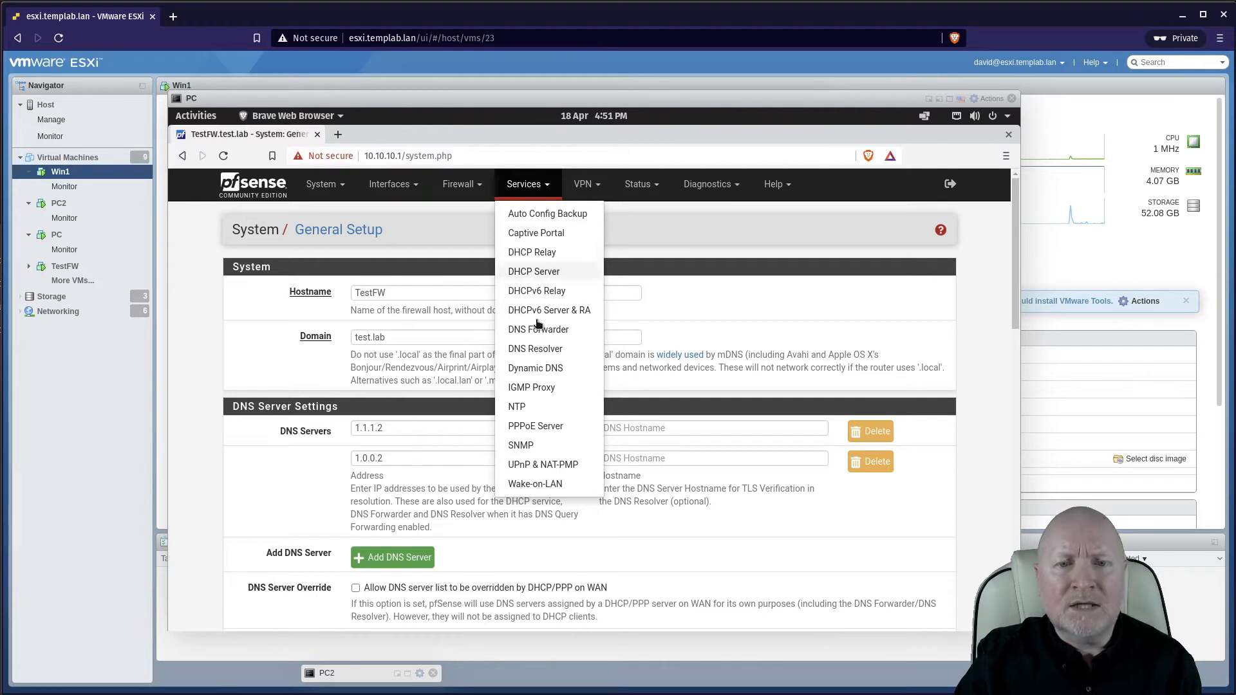
click(537, 349)
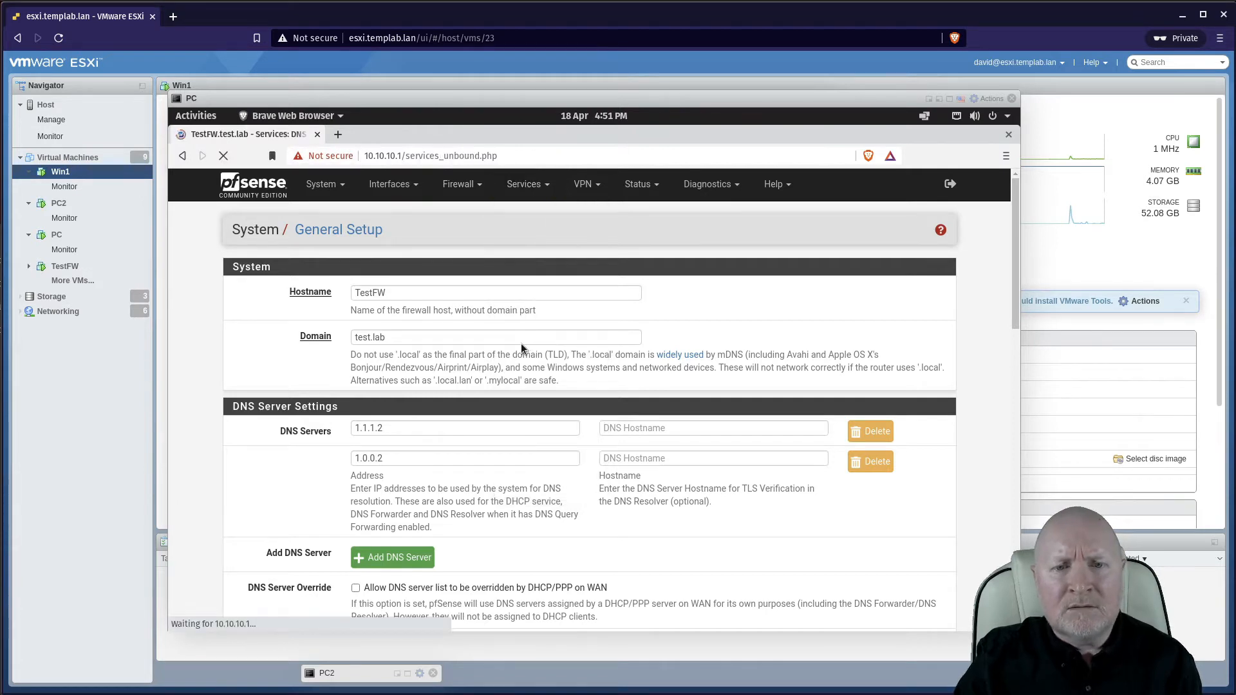
scroll(689, 395, down, 1)
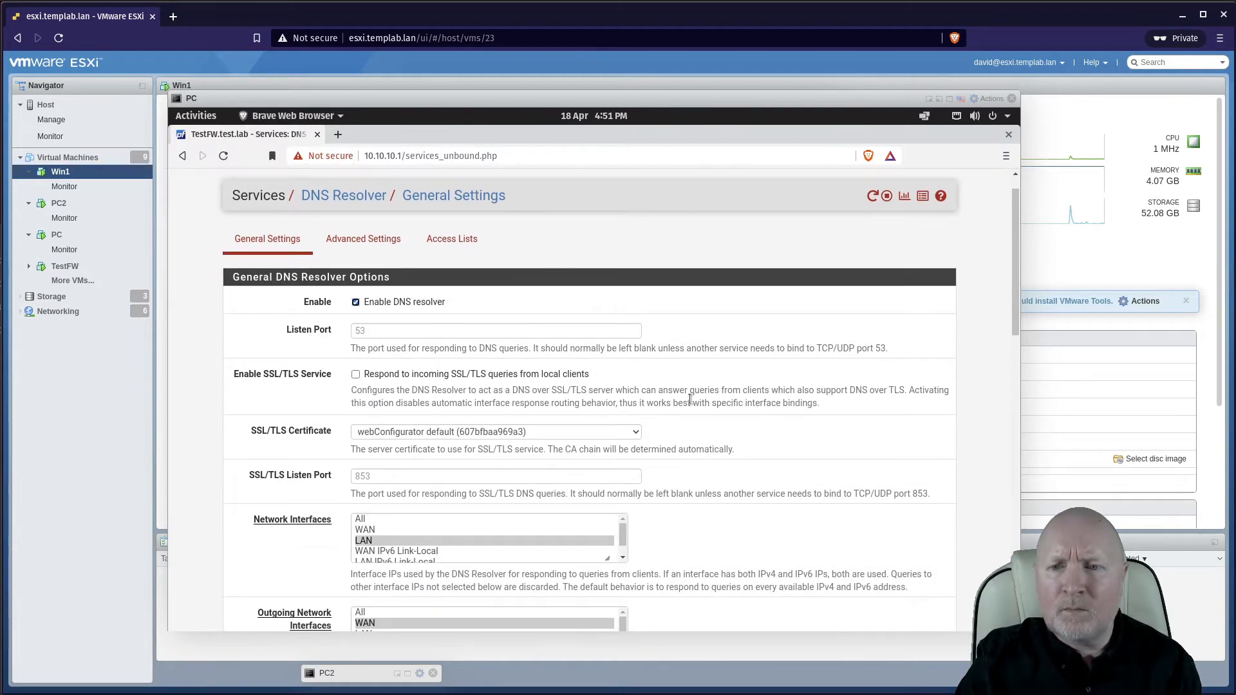
scroll(650, 451, down, 2)
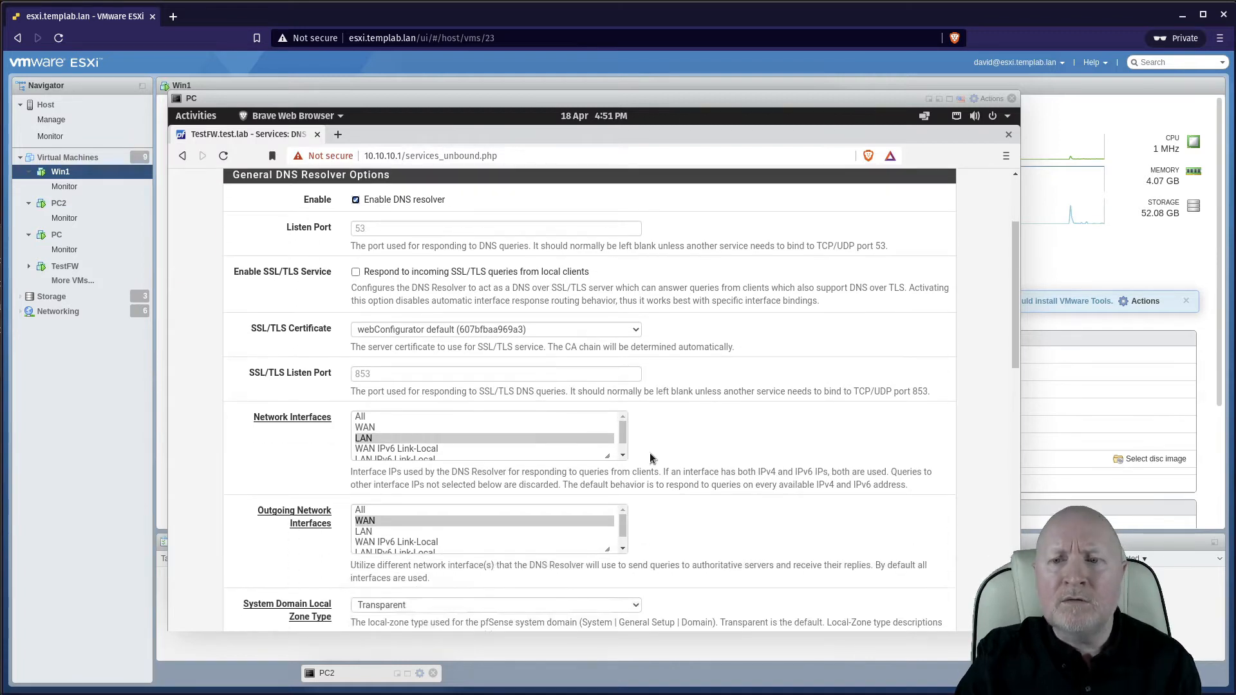
scroll(648, 449, down, 3)
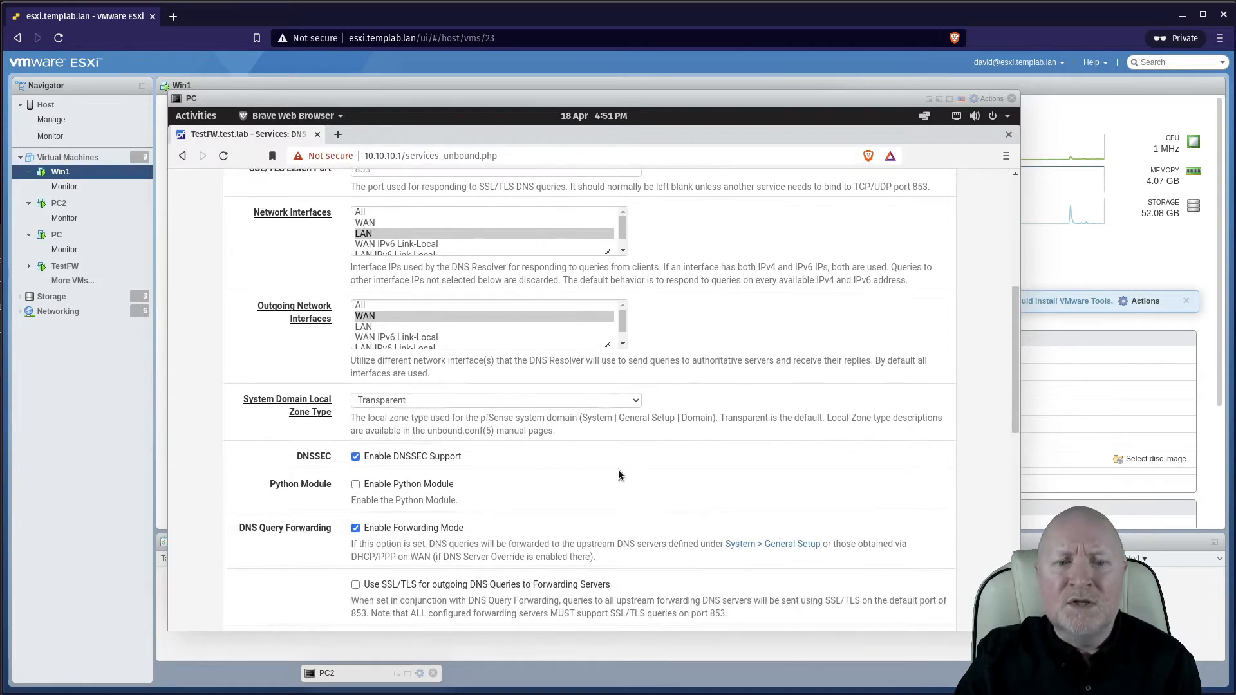
scroll(611, 474, down, 1)
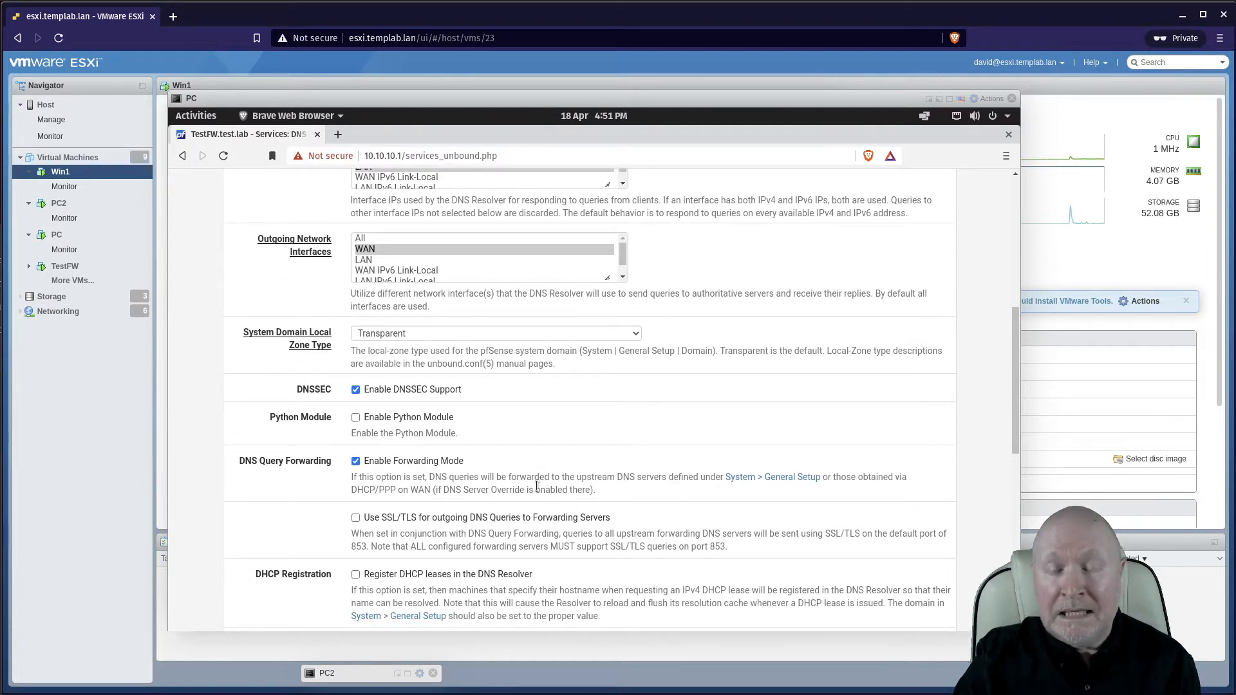
scroll(537, 486, down, 1)
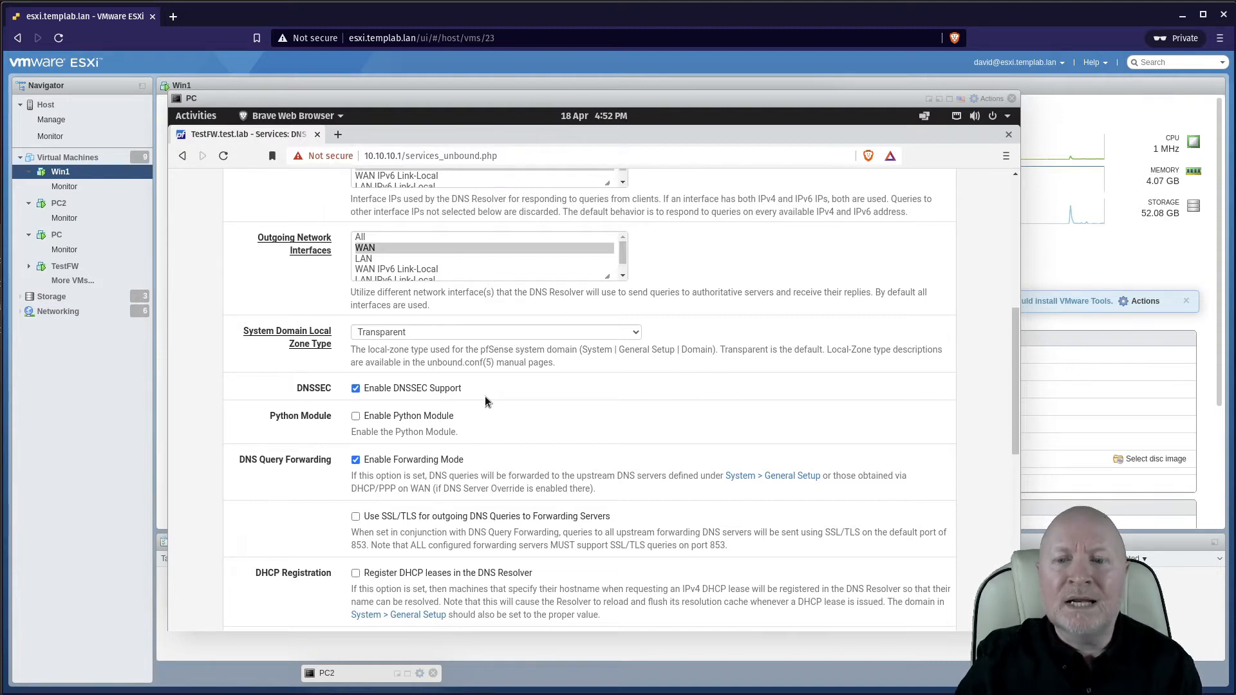
scroll(485, 399, down, 3)
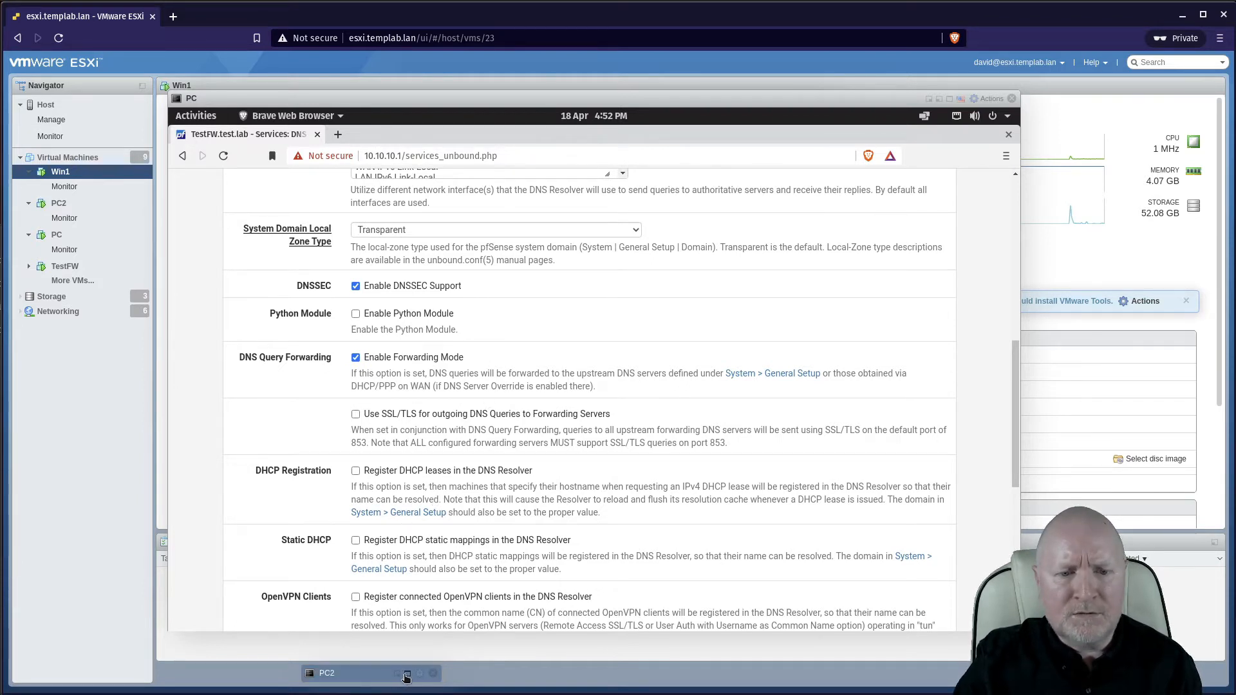
Step: Switch to the PC2 virtual machine's console and unlock its session with the account password
click(408, 674)
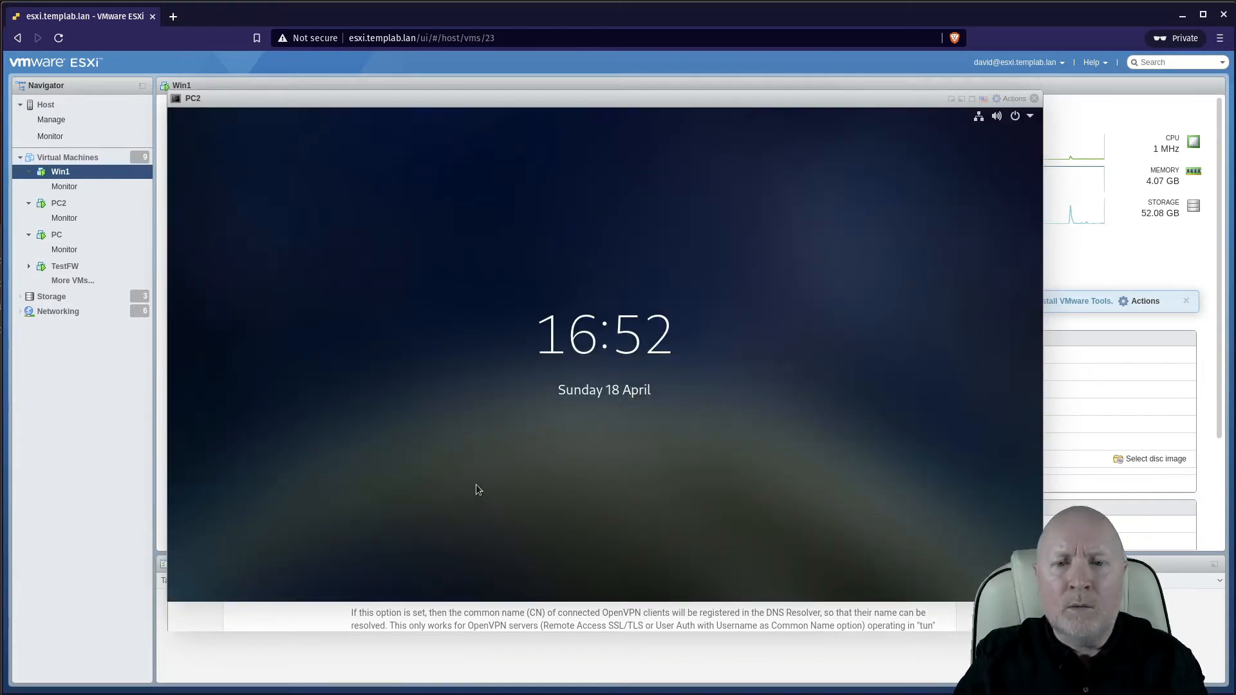
click(477, 489)
text(**********)
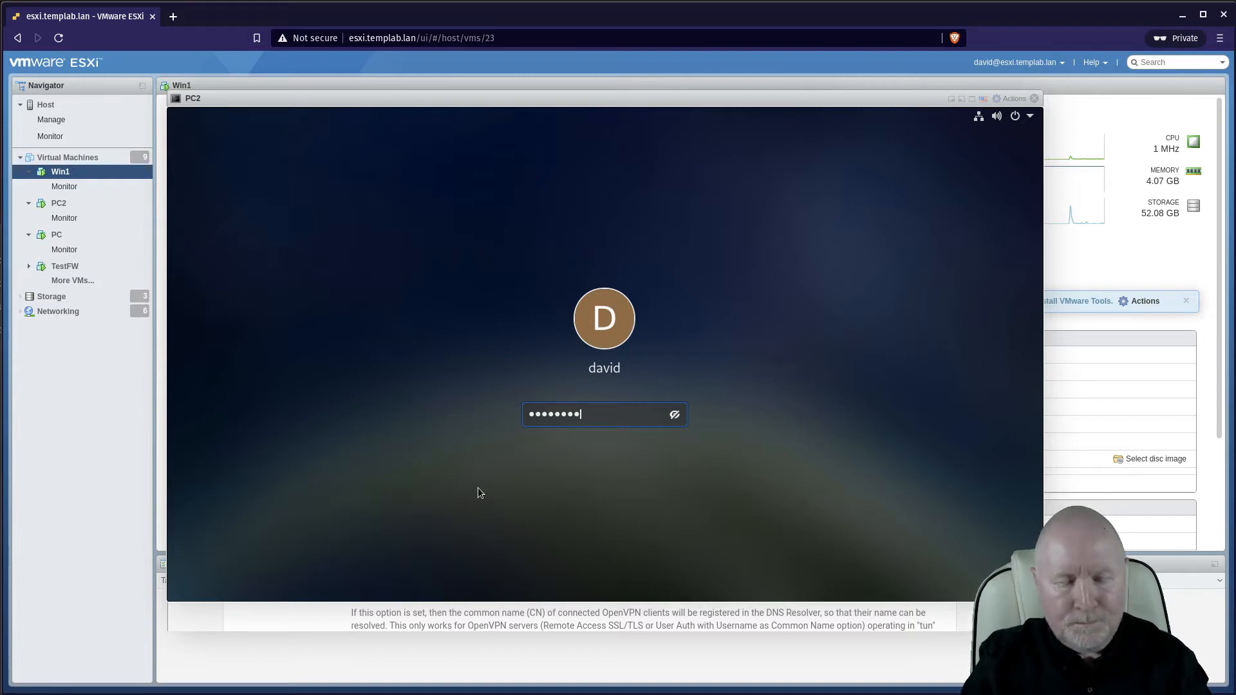
key(Return)
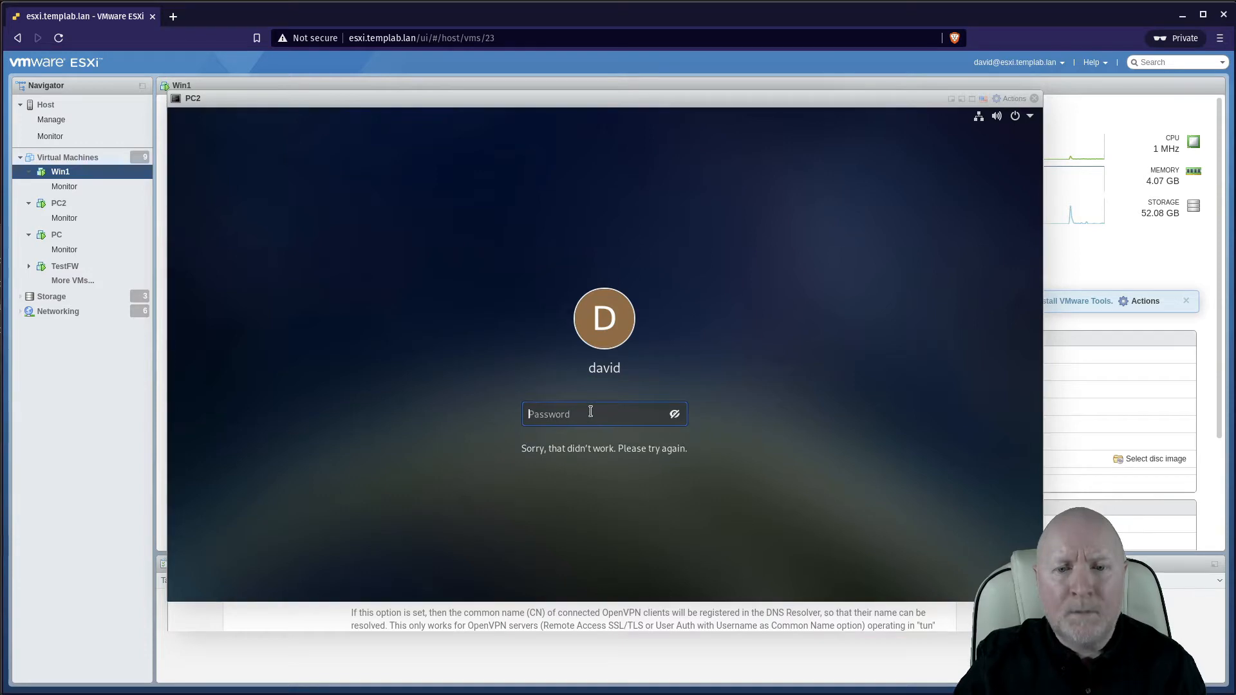
text(**********)
key(Return)
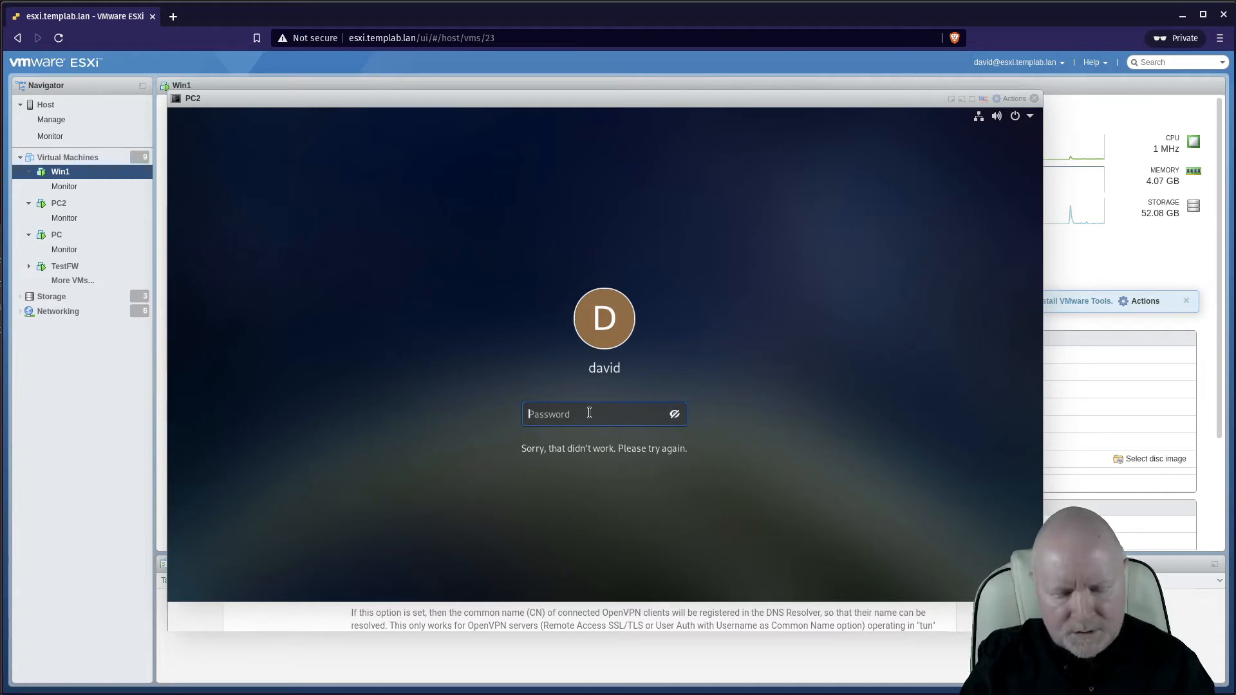
text(**********)
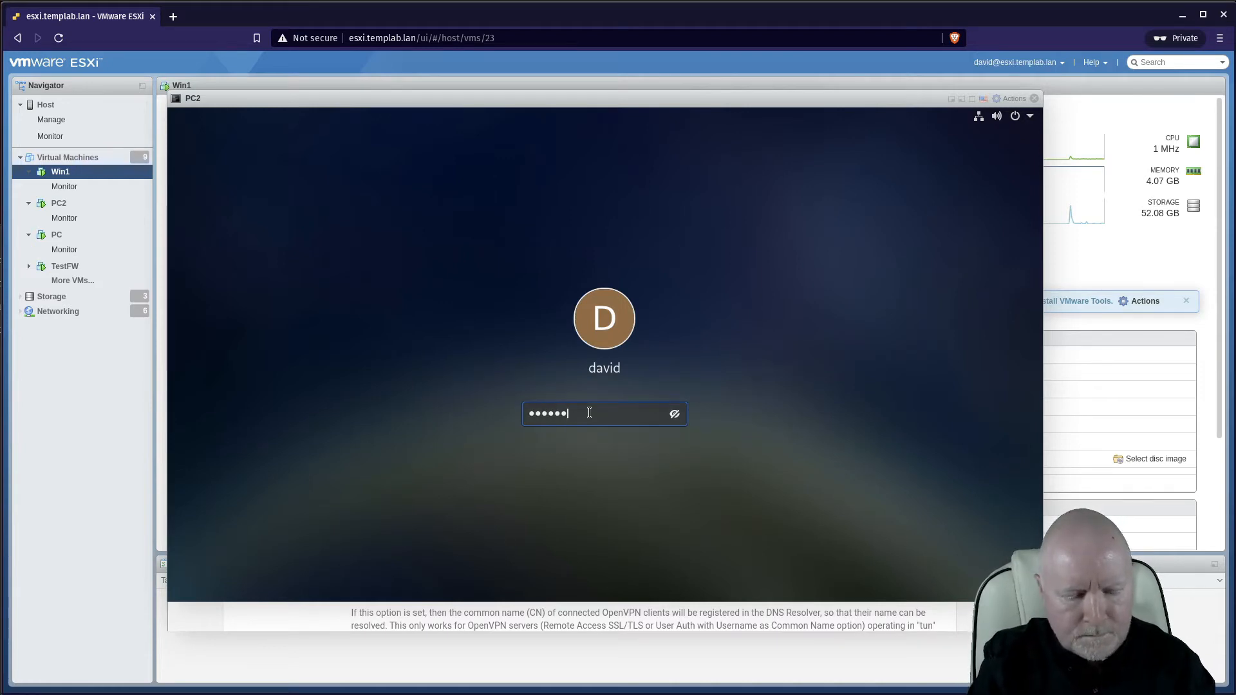
key(Return)
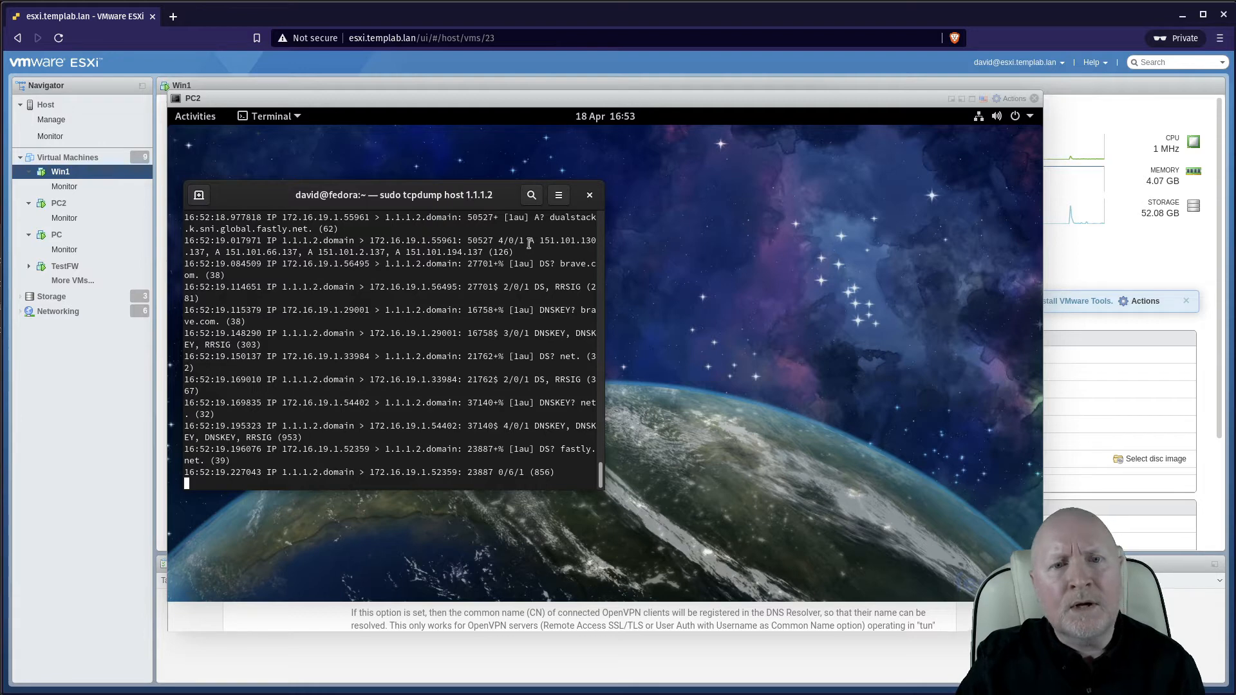
Step: Examine the DNS queries and responses in the terminal output of the tcpdump capture for host 1.1.1.2
scroll(545, 386, up, 4)
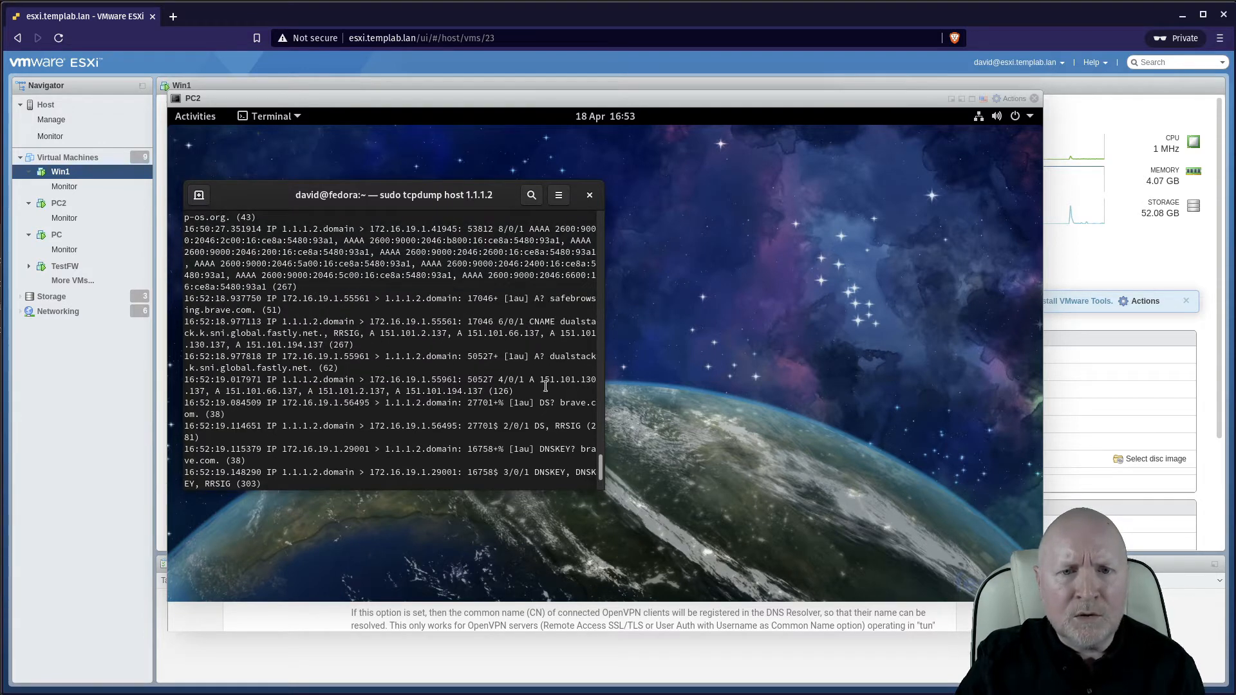
scroll(545, 386, up, 1)
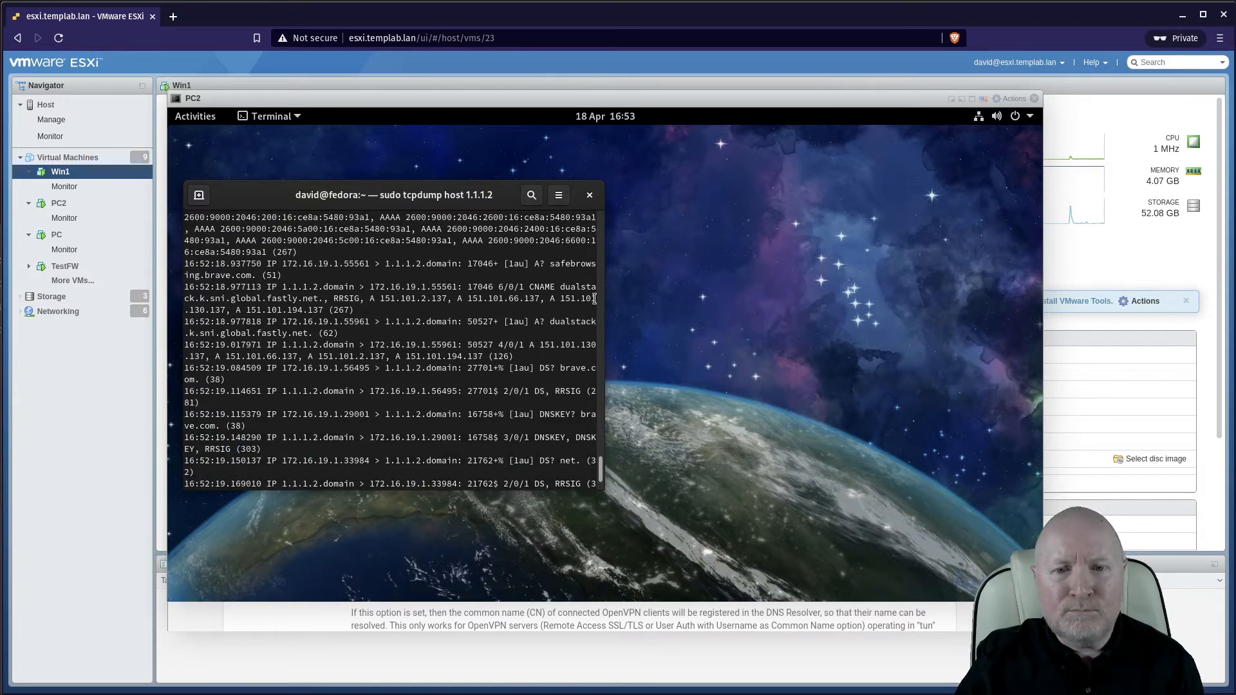
scroll(482, 323, up, 1)
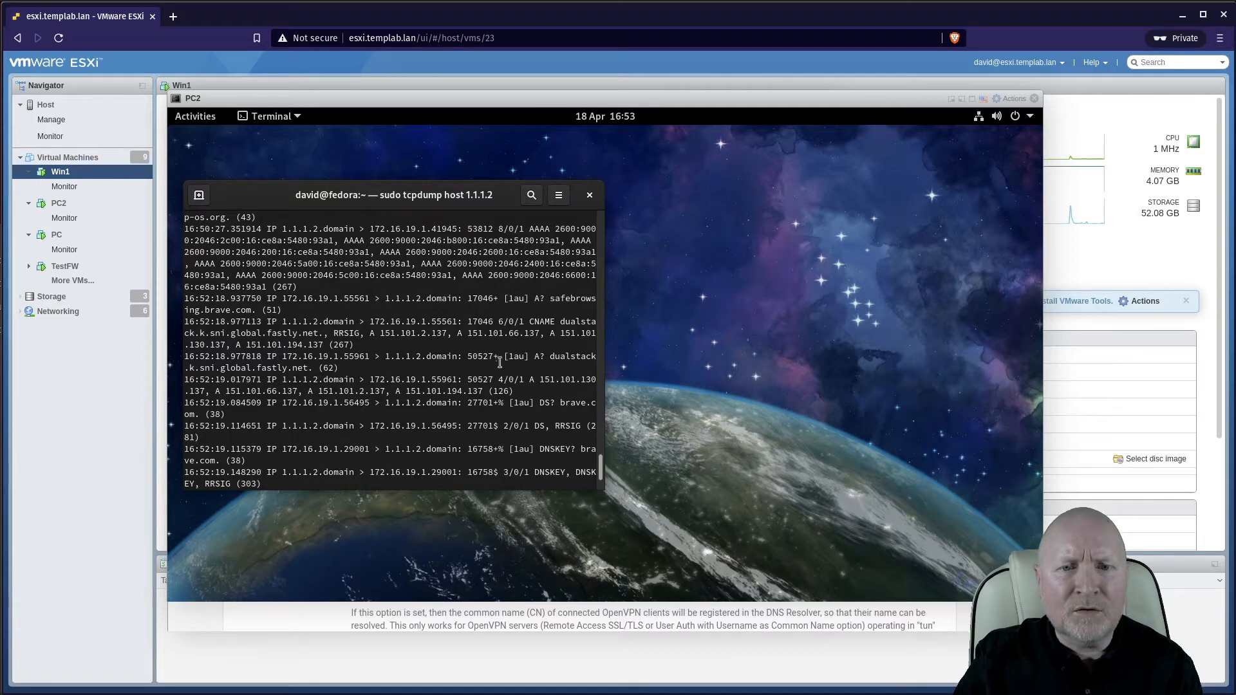
scroll(499, 363, up, 3)
scroll(499, 373, up, 3)
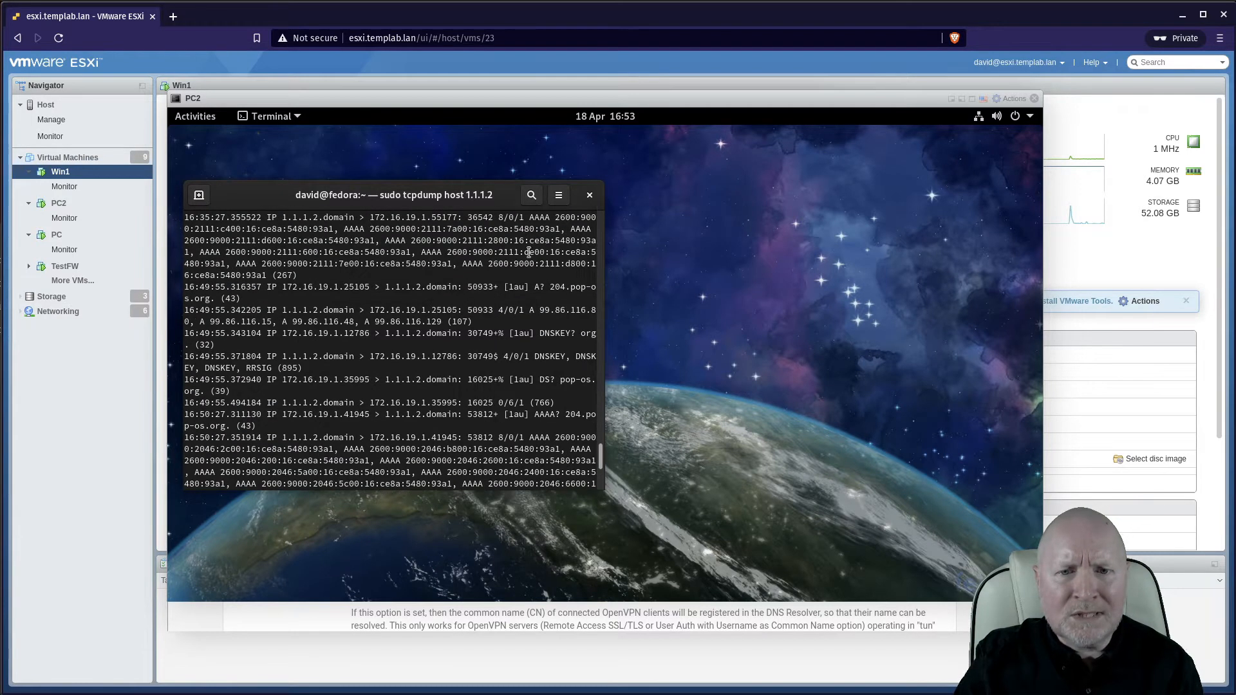
scroll(522, 360, down, 1)
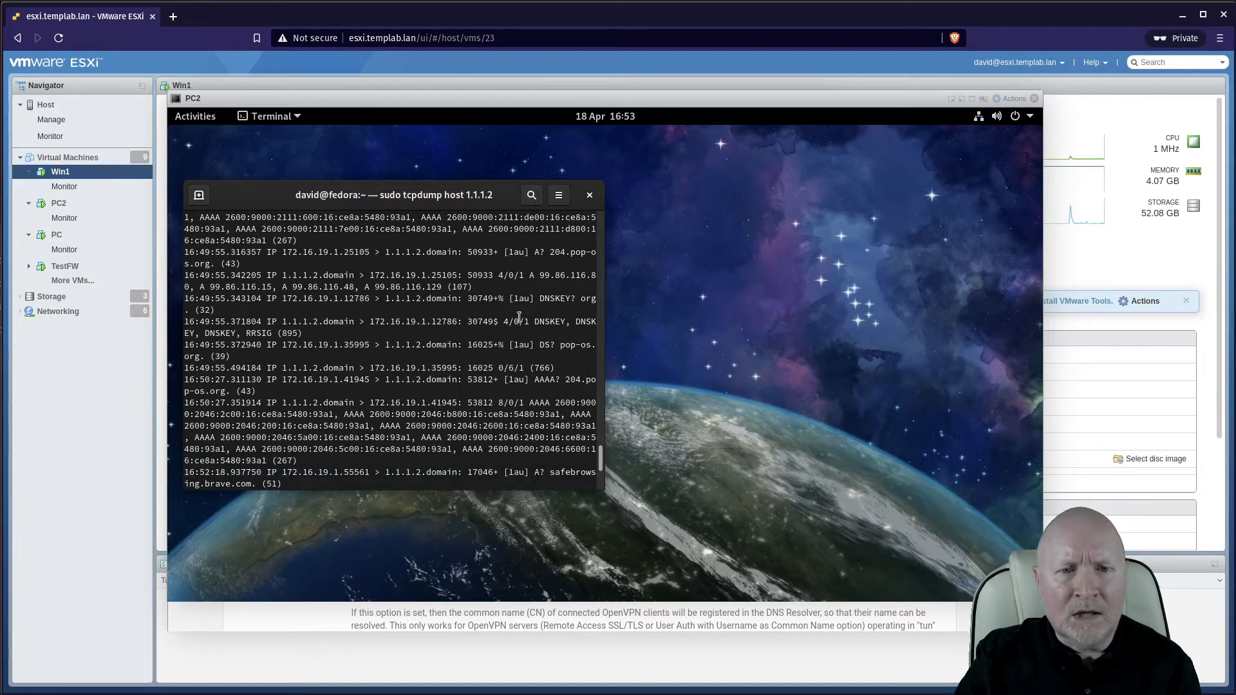
Step: Switch to the Win1 console and inspect the A record query for dualstack.k.sni.global.fastly.net in the Wireshark capture
click(949, 99)
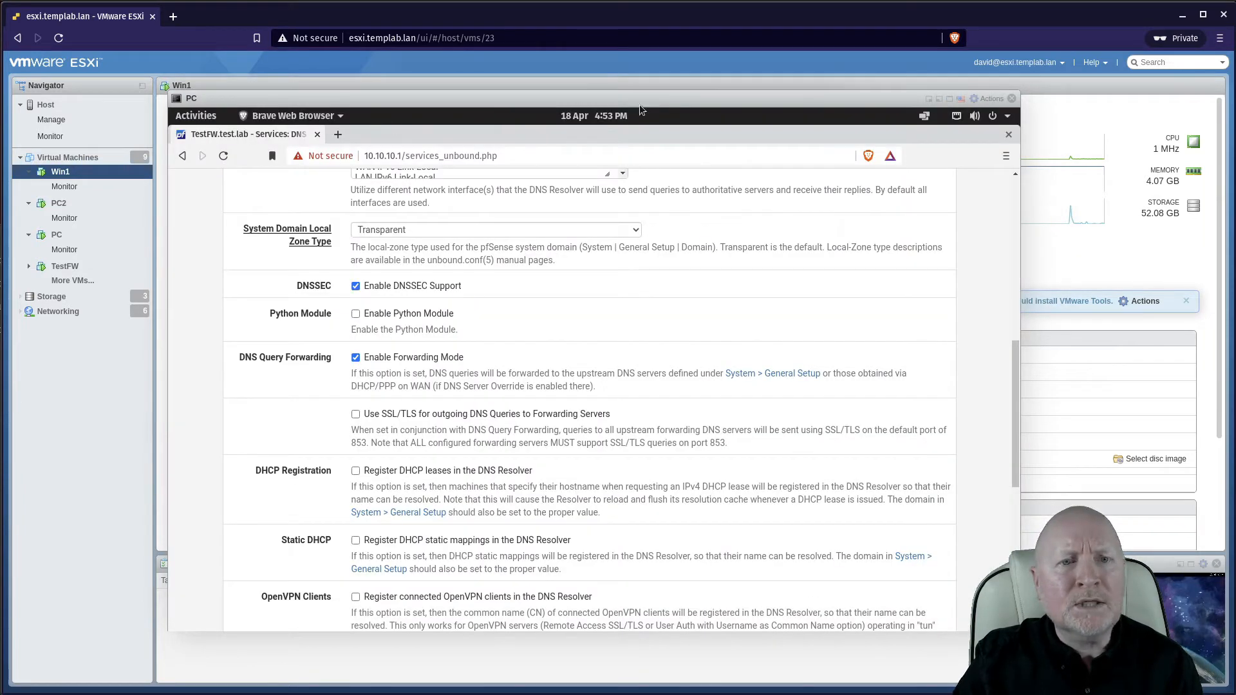
click(929, 99)
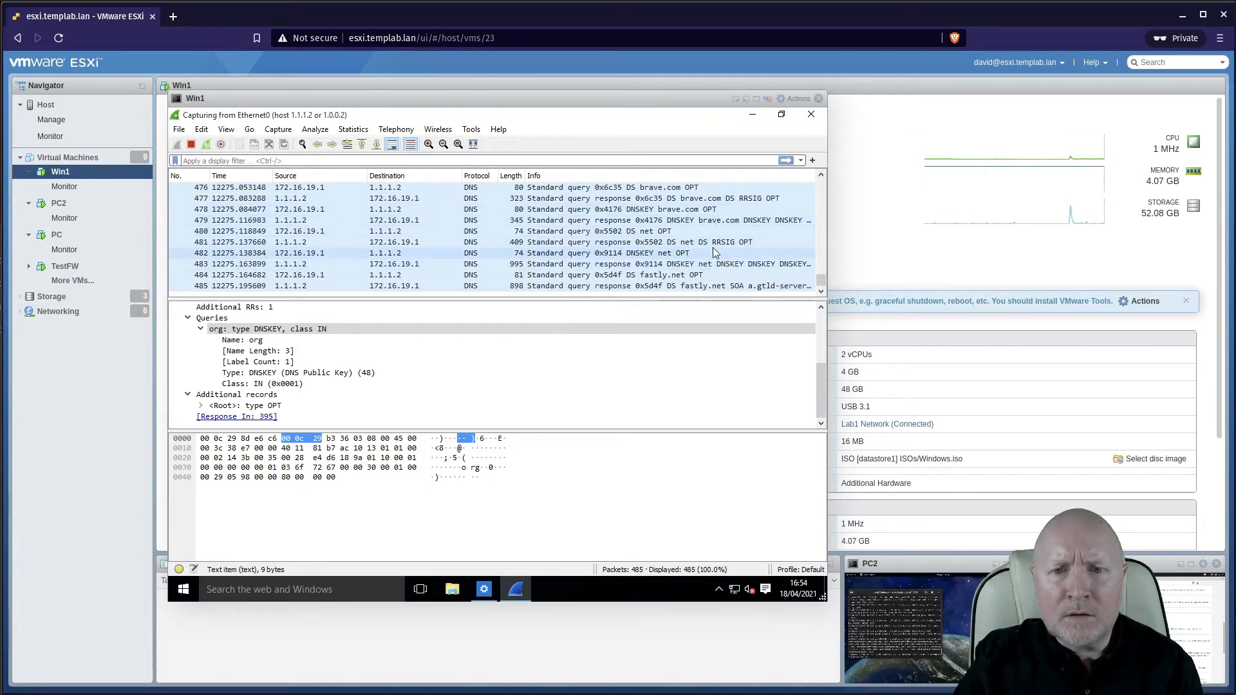
scroll(712, 247, up, 2)
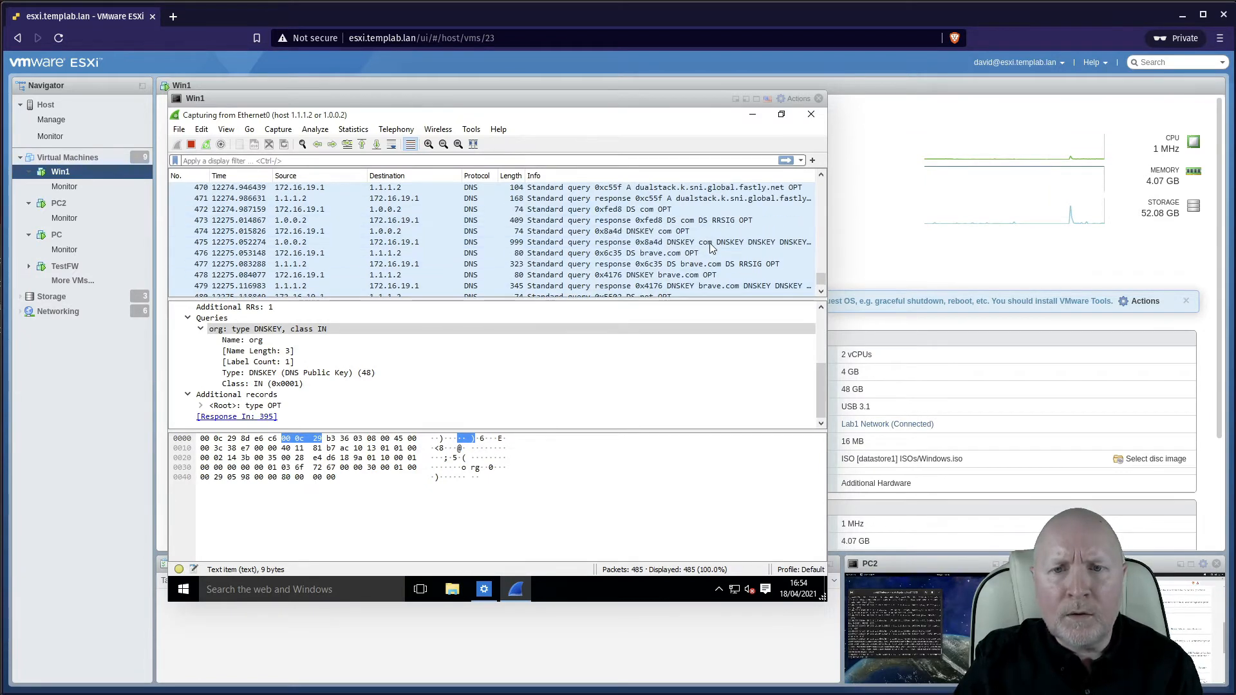
click(674, 188)
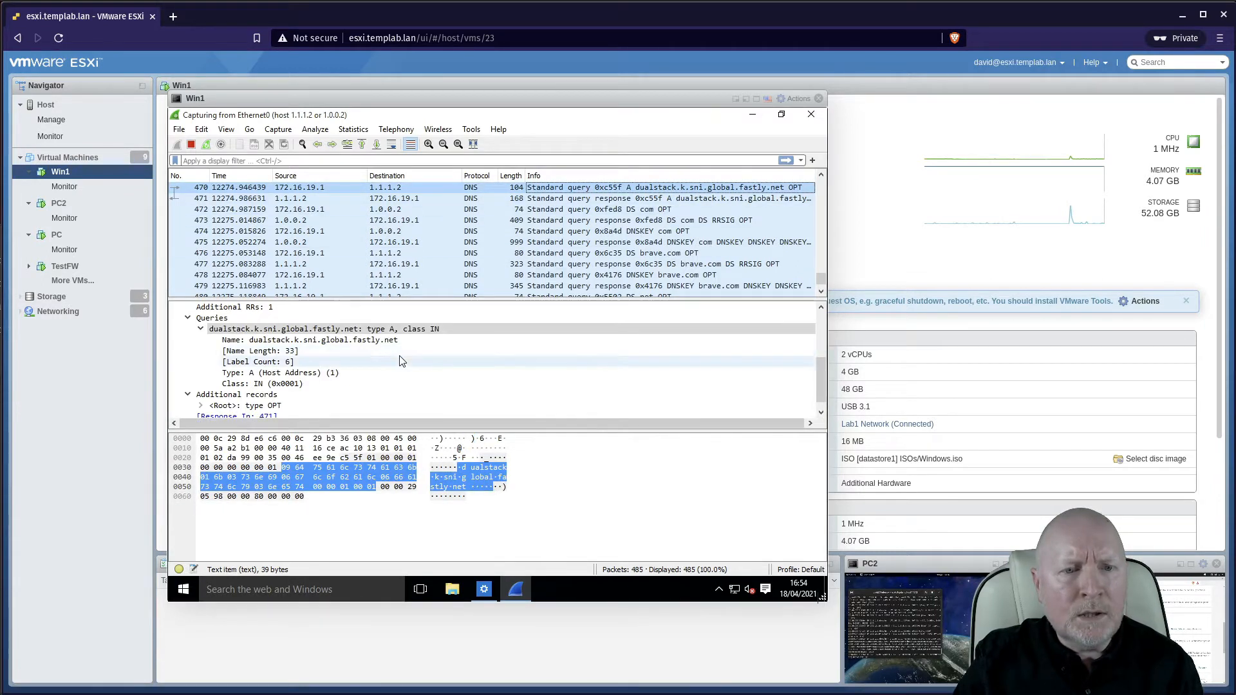
scroll(399, 358, up, 1)
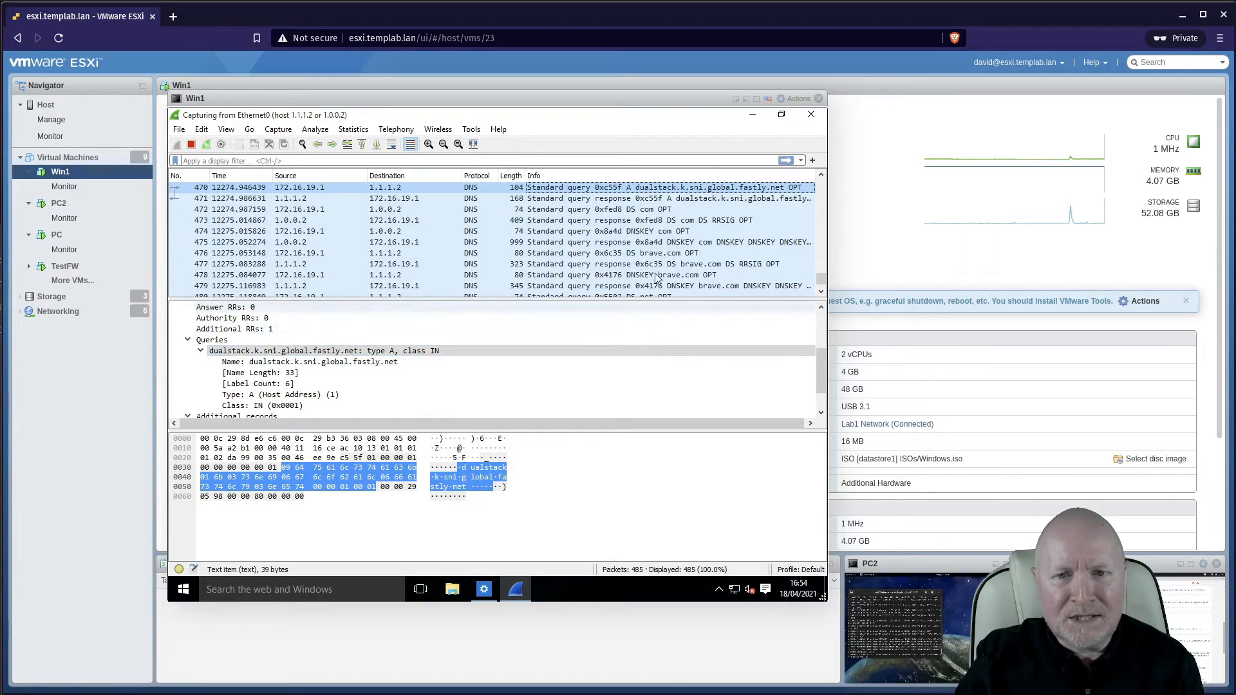
scroll(660, 267, up, 1)
scroll(659, 267, up, 1)
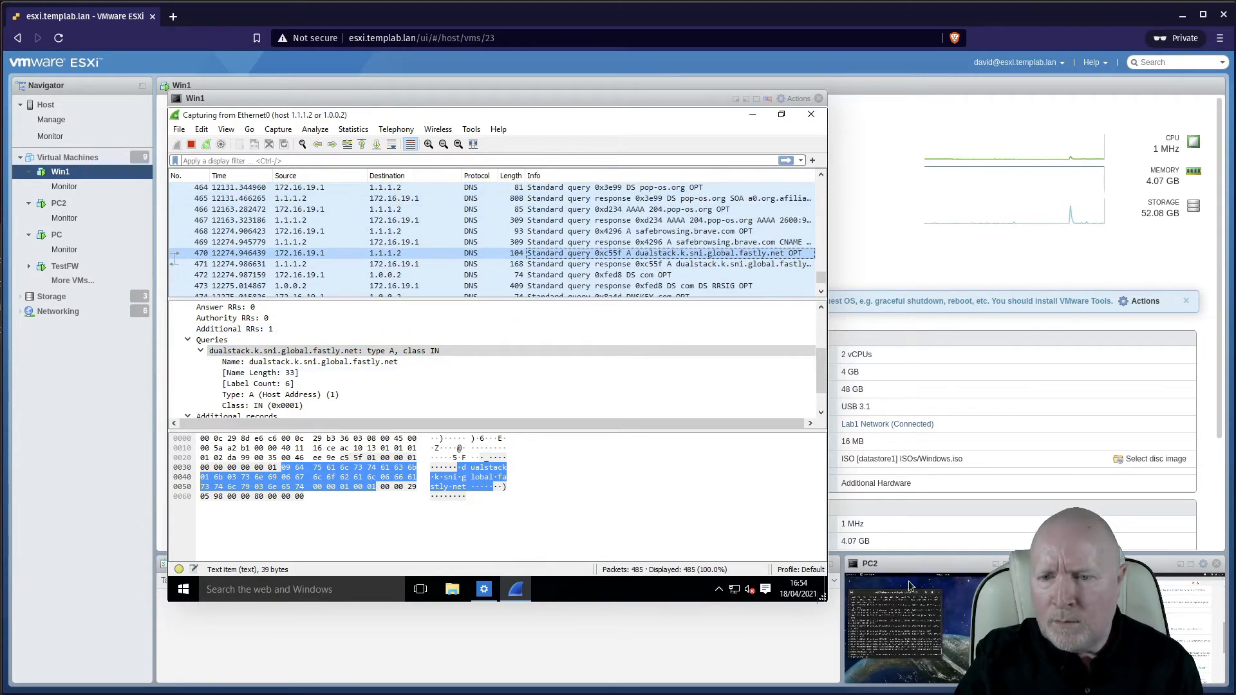
Step: Return to the PC virtual machine's console and open microsoft.com in a new browser tab
click(1187, 568)
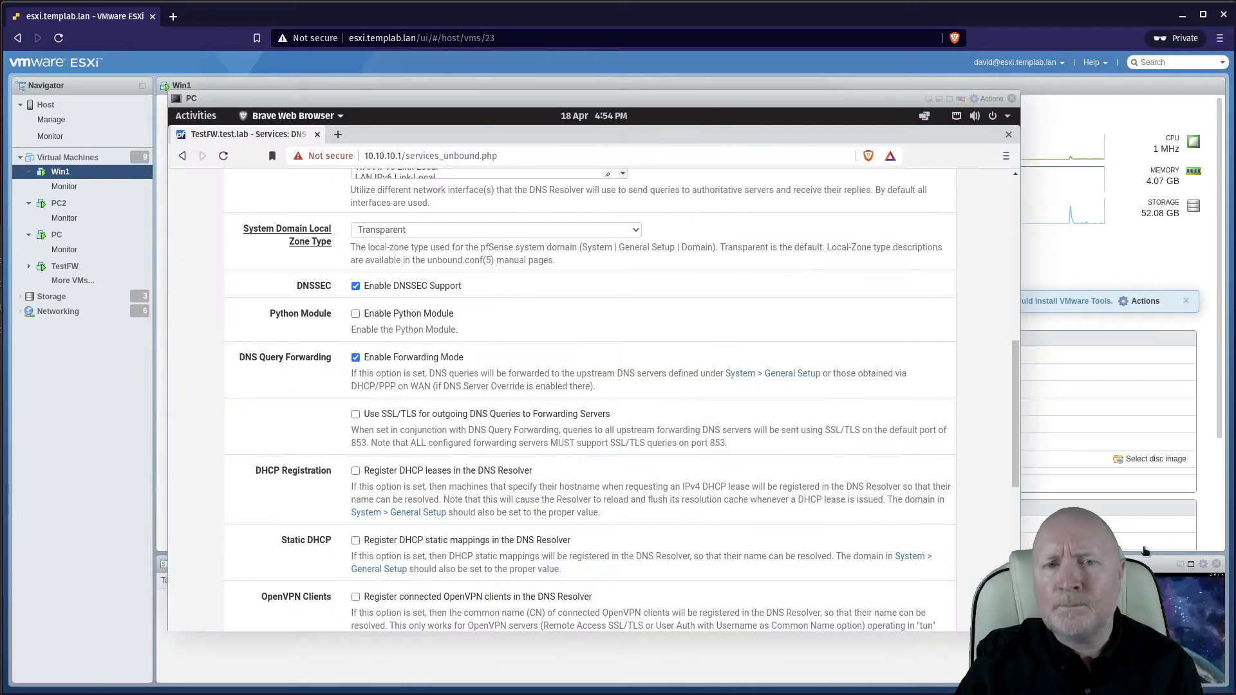
click(336, 134)
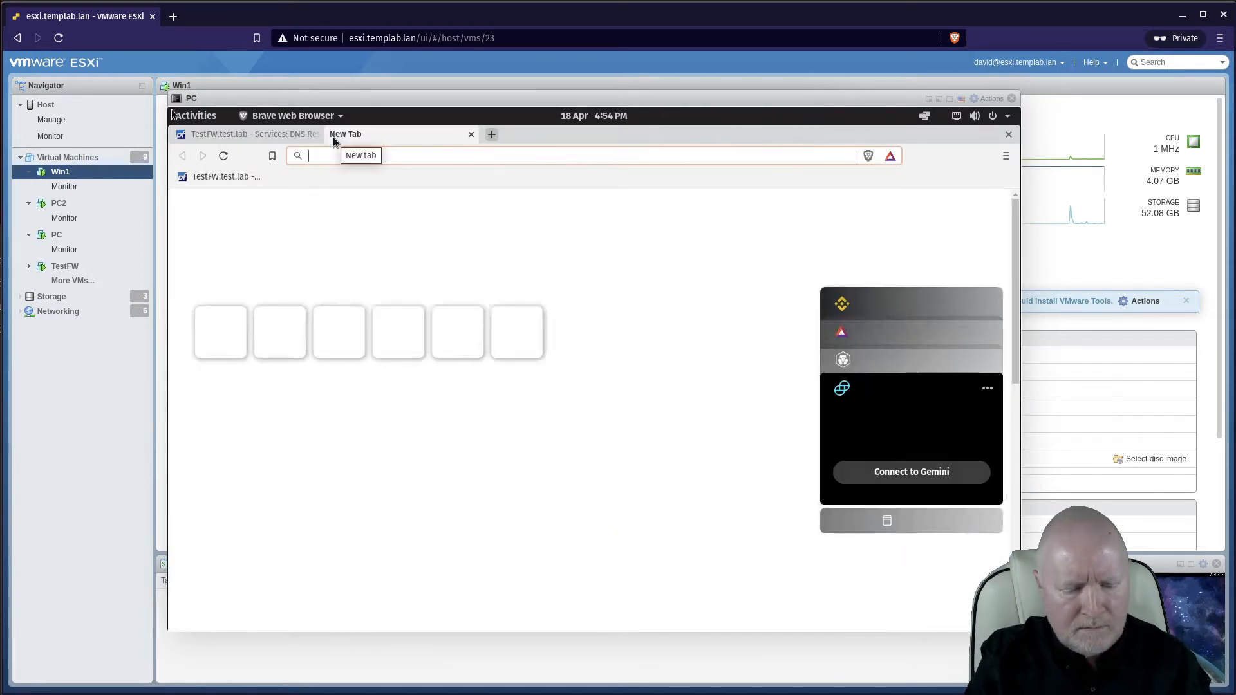
text(mic)
key(Down)
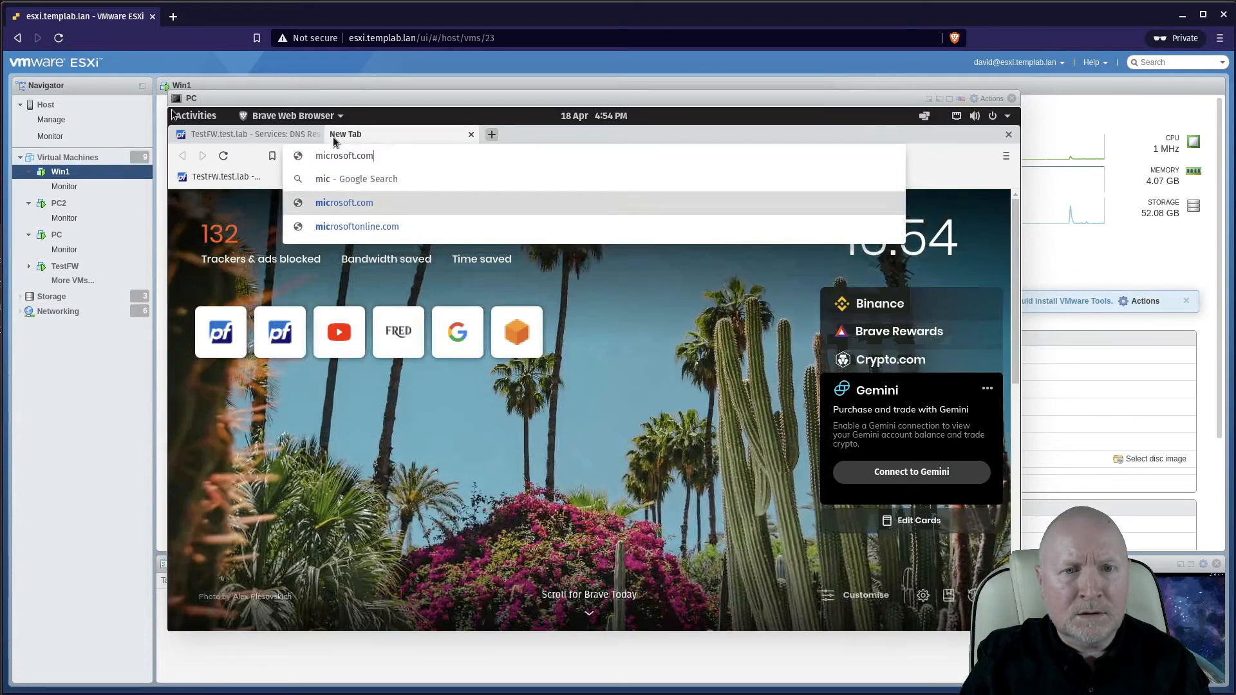
key(Return)
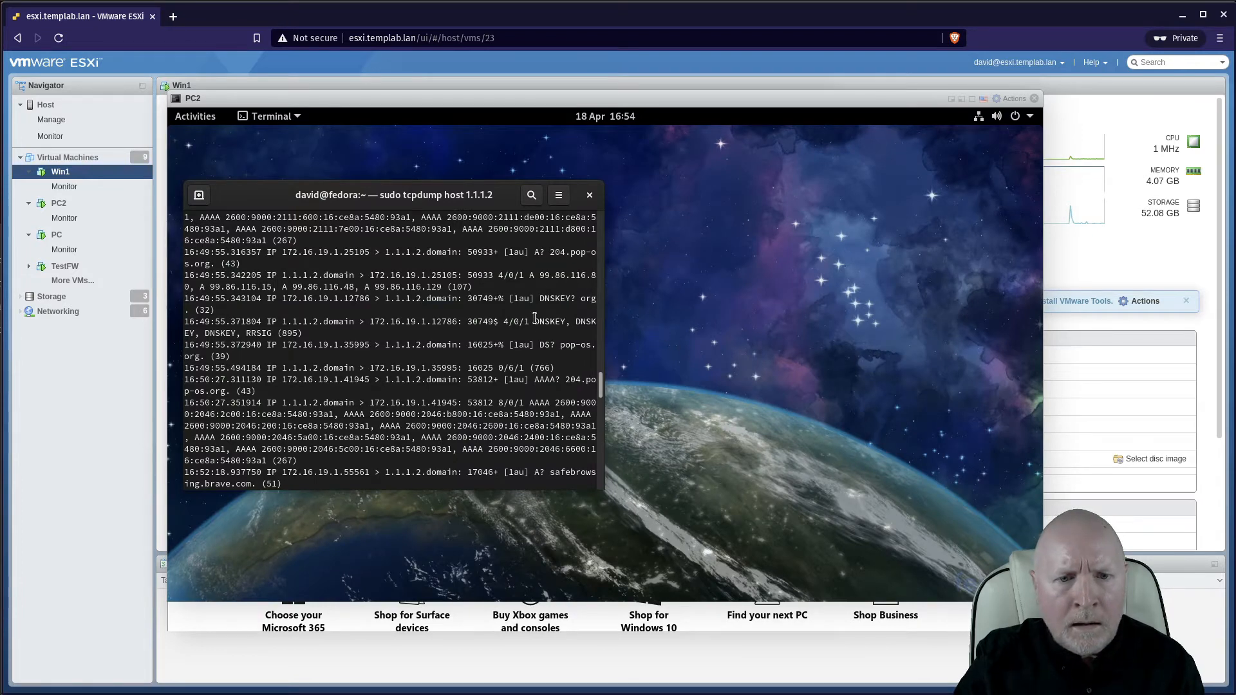
Step: Switch to the PC2 console and examine the tcpdump output for the DNS queries and responses generated by the microsoft.com visit
scroll(505, 372, down, 6)
scroll(505, 372, down, 15)
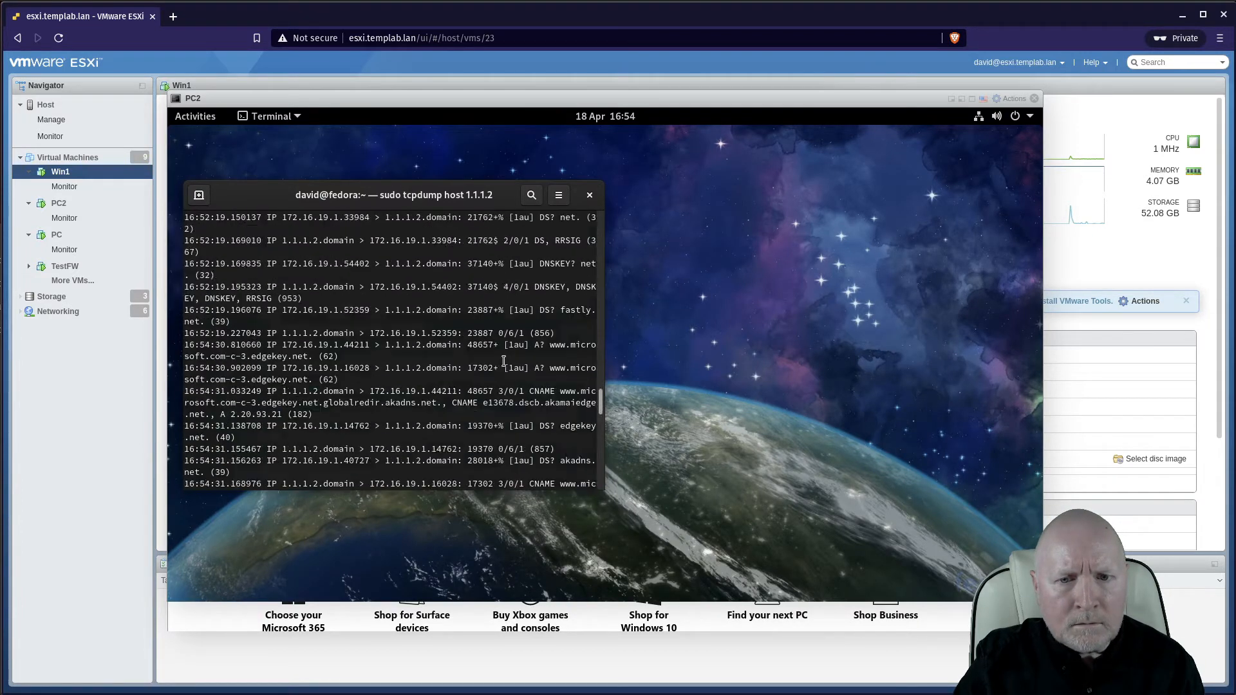
scroll(496, 367, down, 8)
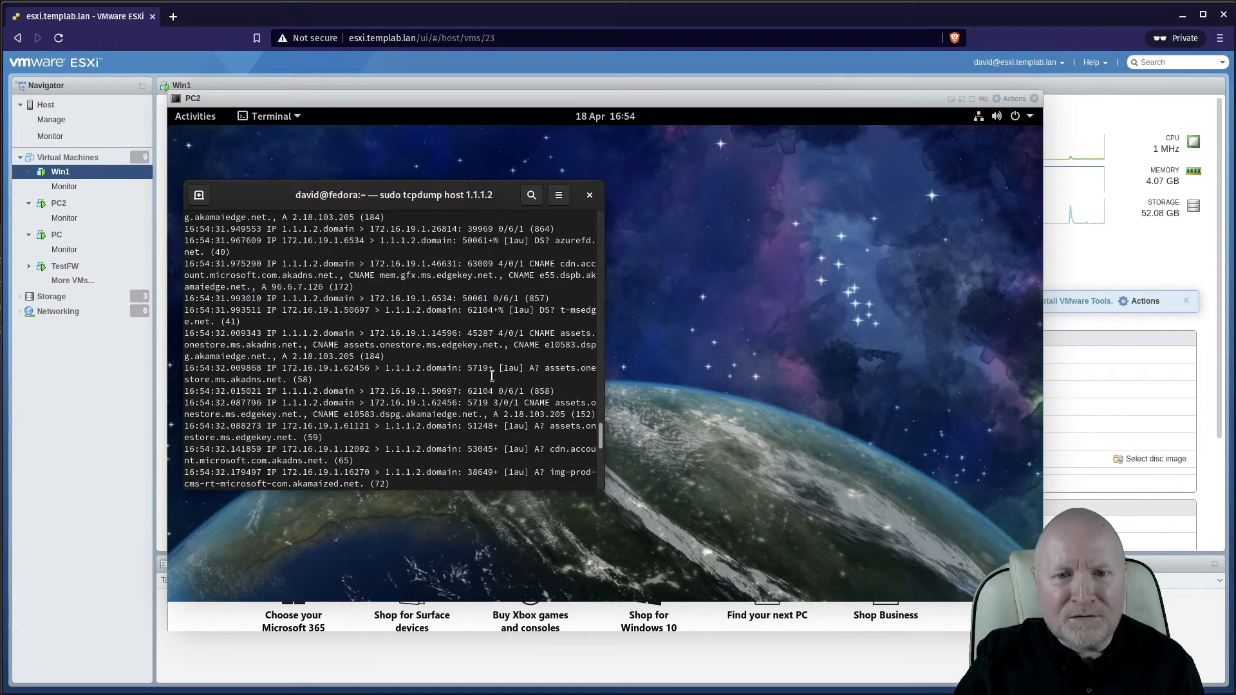
scroll(492, 375, down, 5)
scroll(465, 435, down, 5)
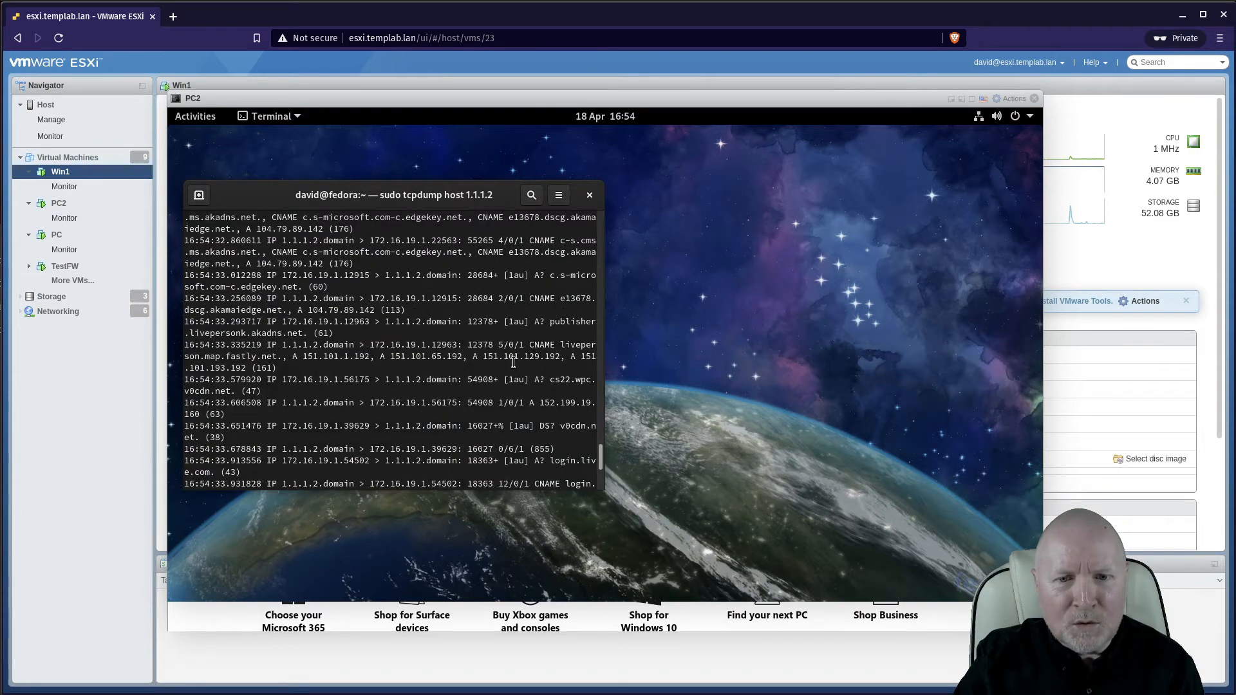
scroll(509, 357, down, 5)
scroll(505, 352, down, 2)
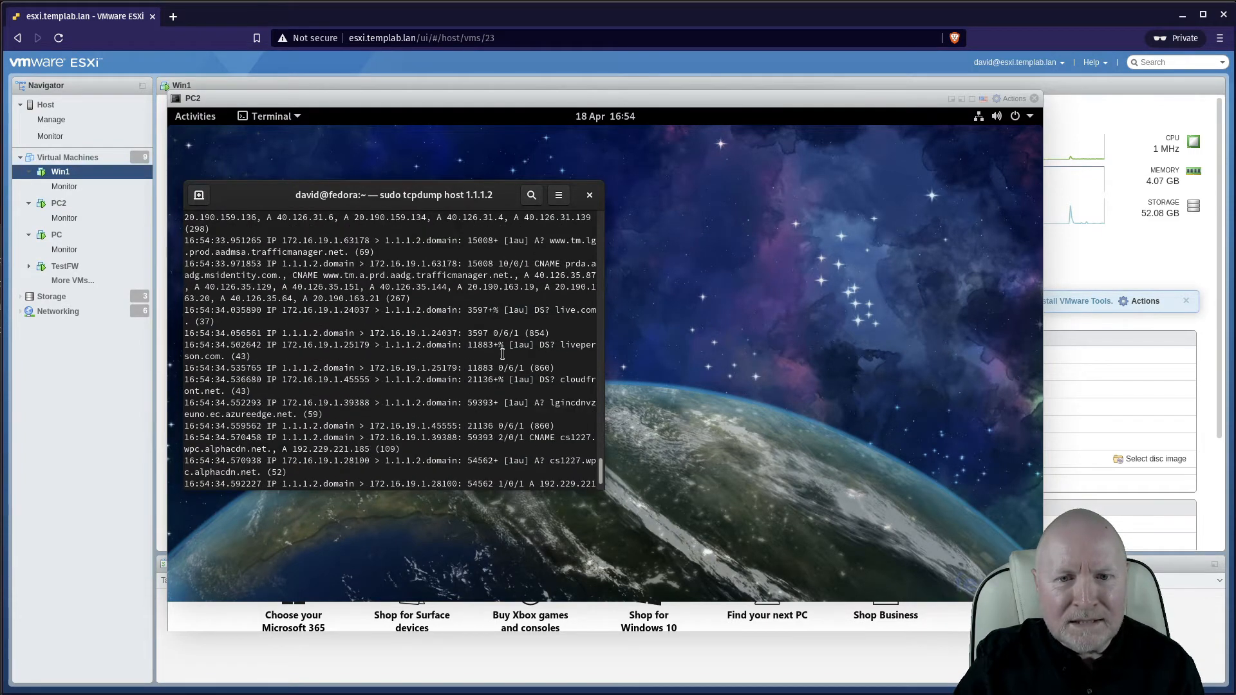
scroll(550, 321, down, 3)
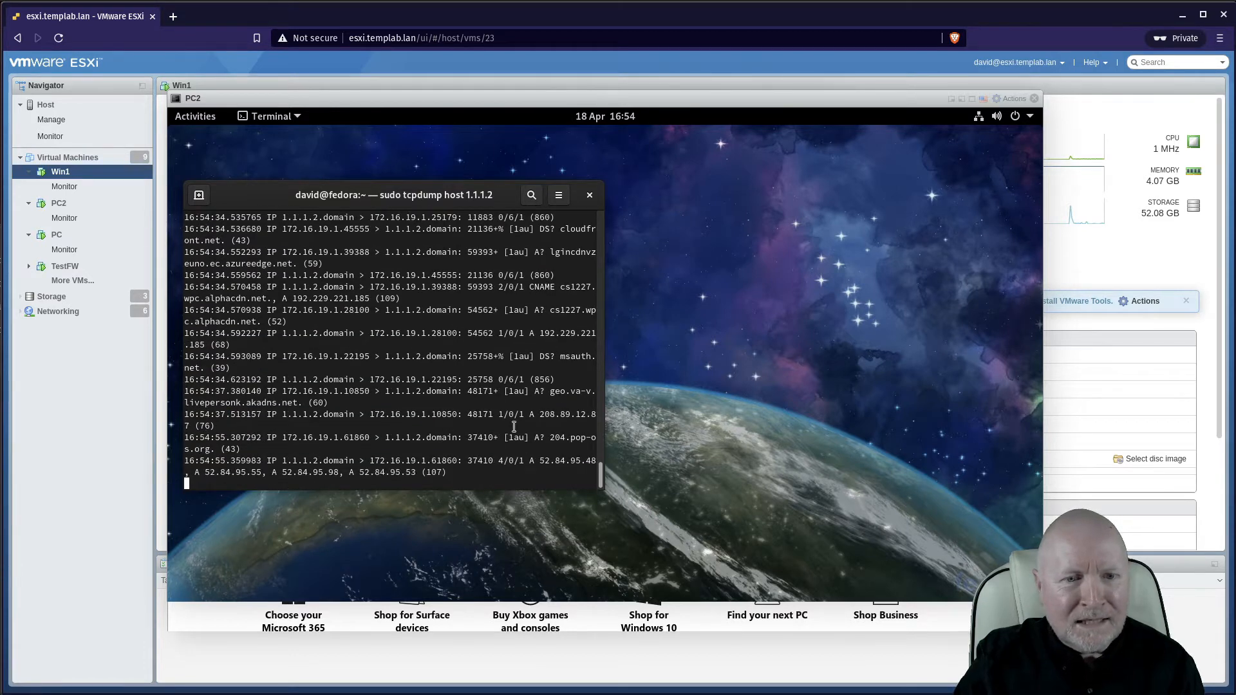
scroll(500, 419, up, 4)
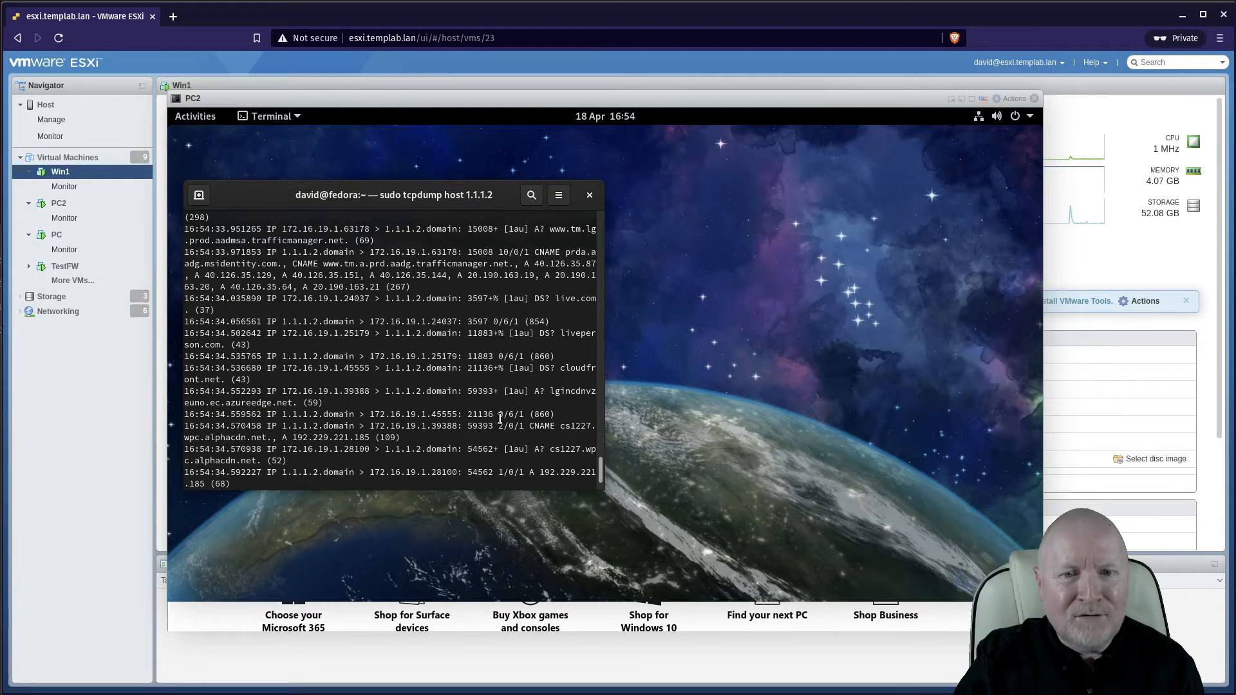
scroll(500, 418, up, 3)
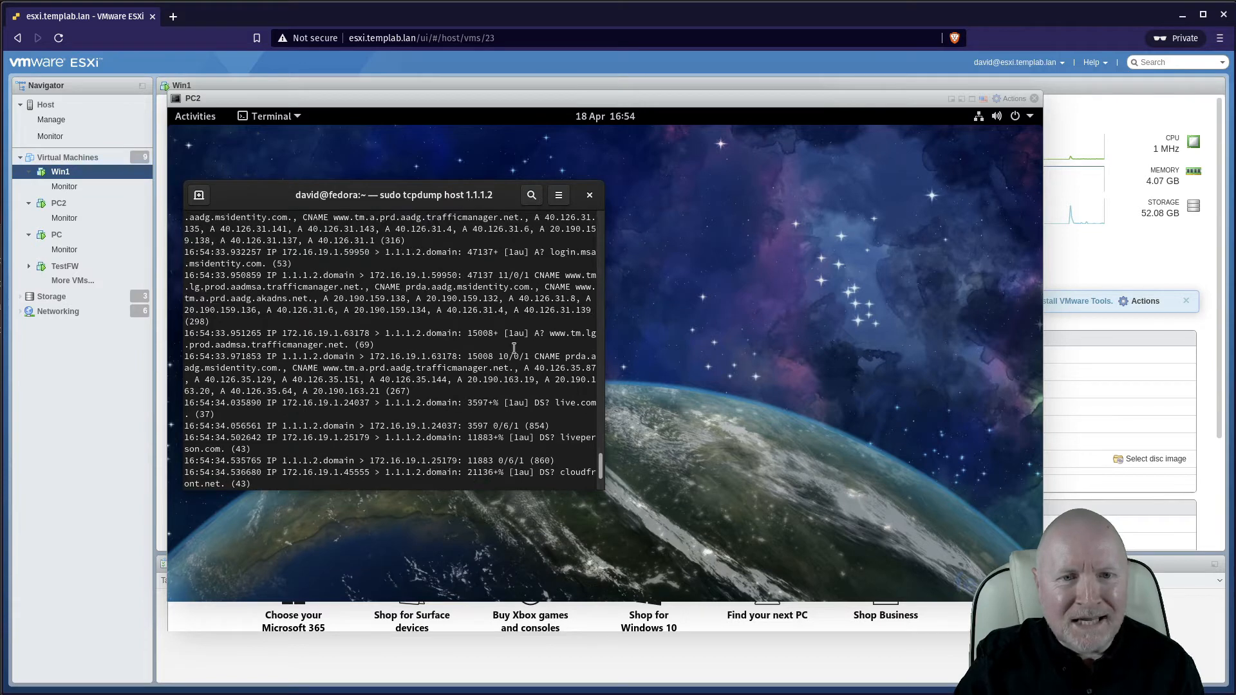
scroll(365, 343, up, 2)
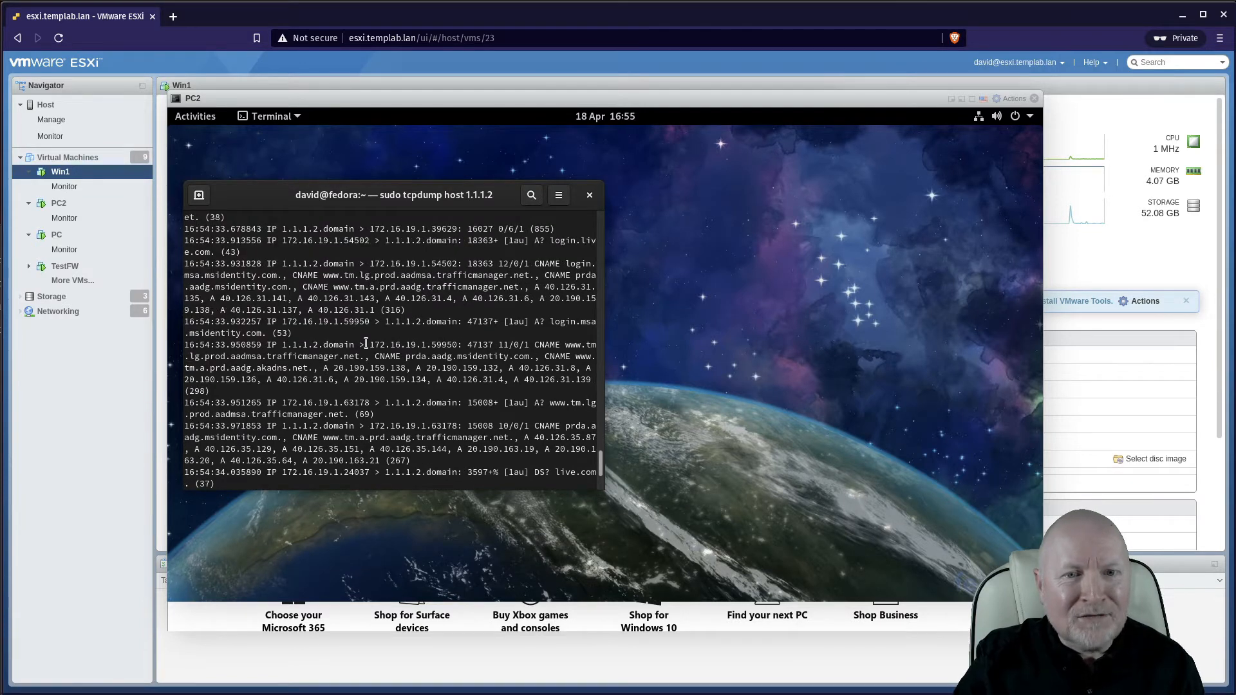
scroll(365, 344, up, 2)
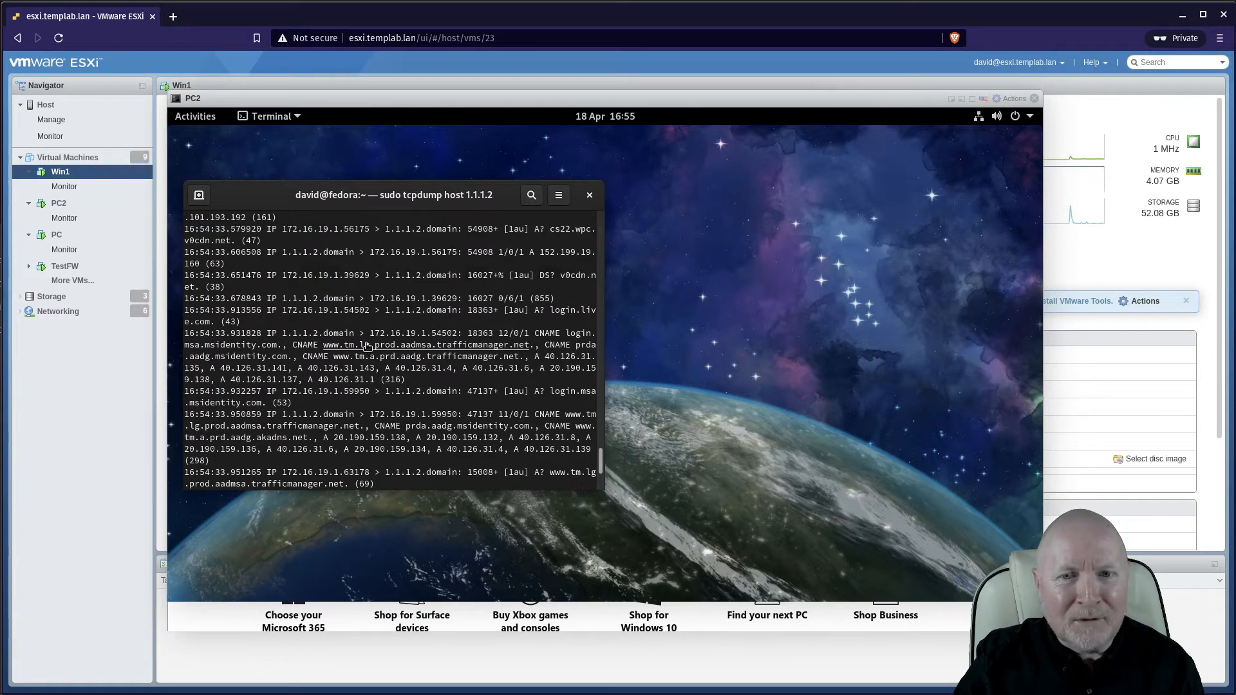
scroll(365, 344, up, 2)
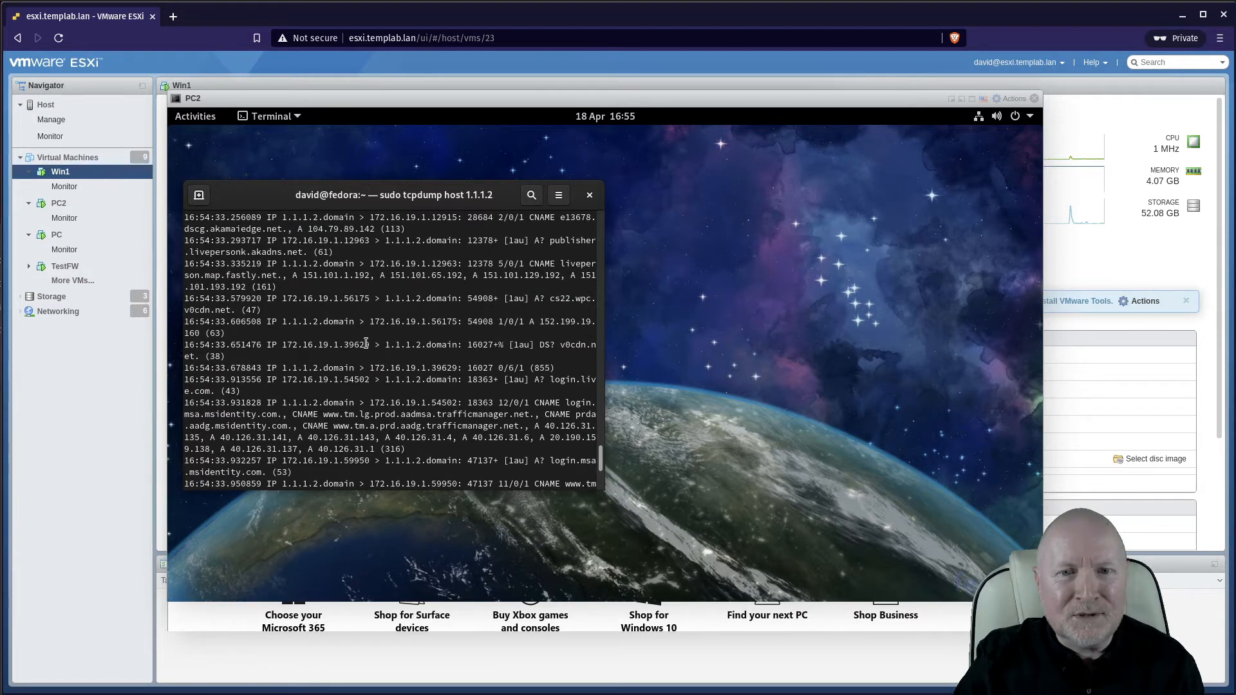
scroll(366, 344, up, 3)
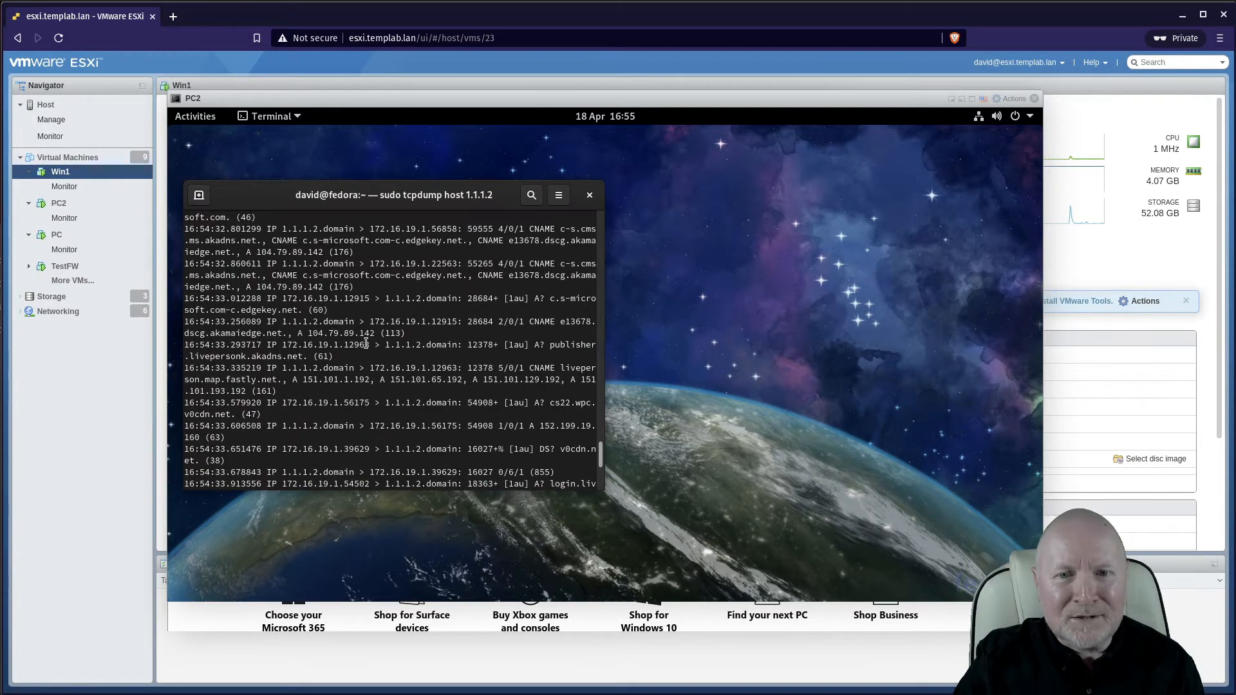
scroll(410, 346, up, 4)
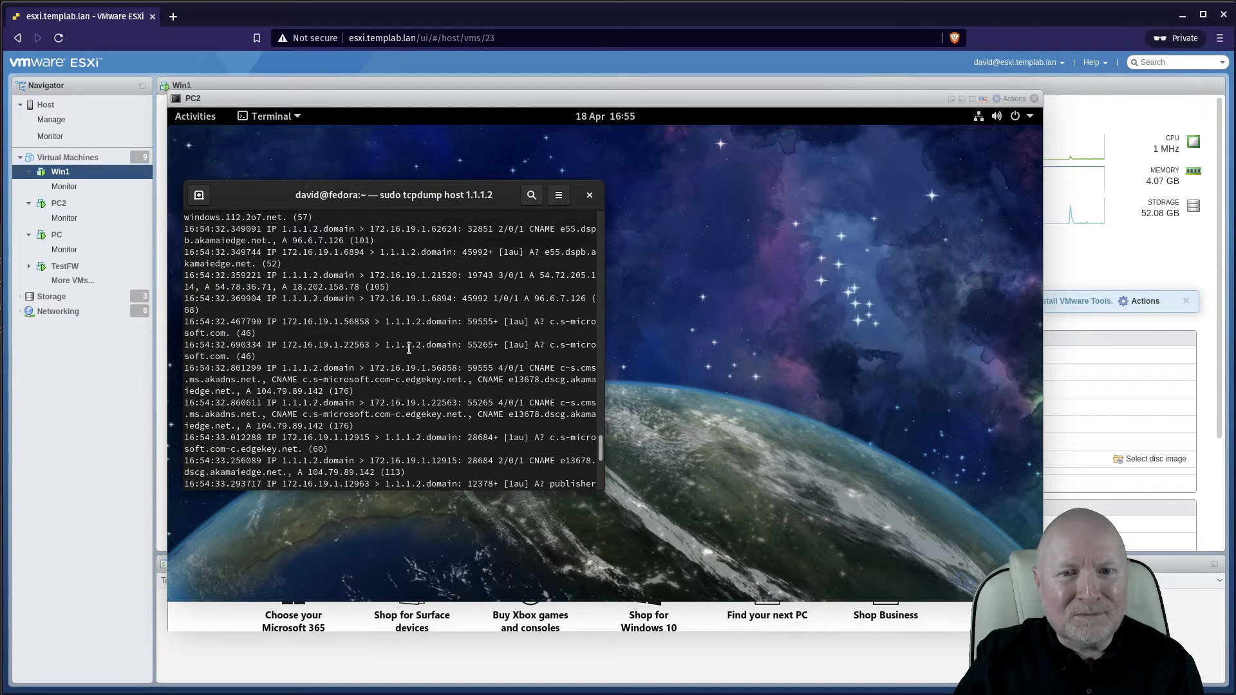
scroll(409, 345, up, 1)
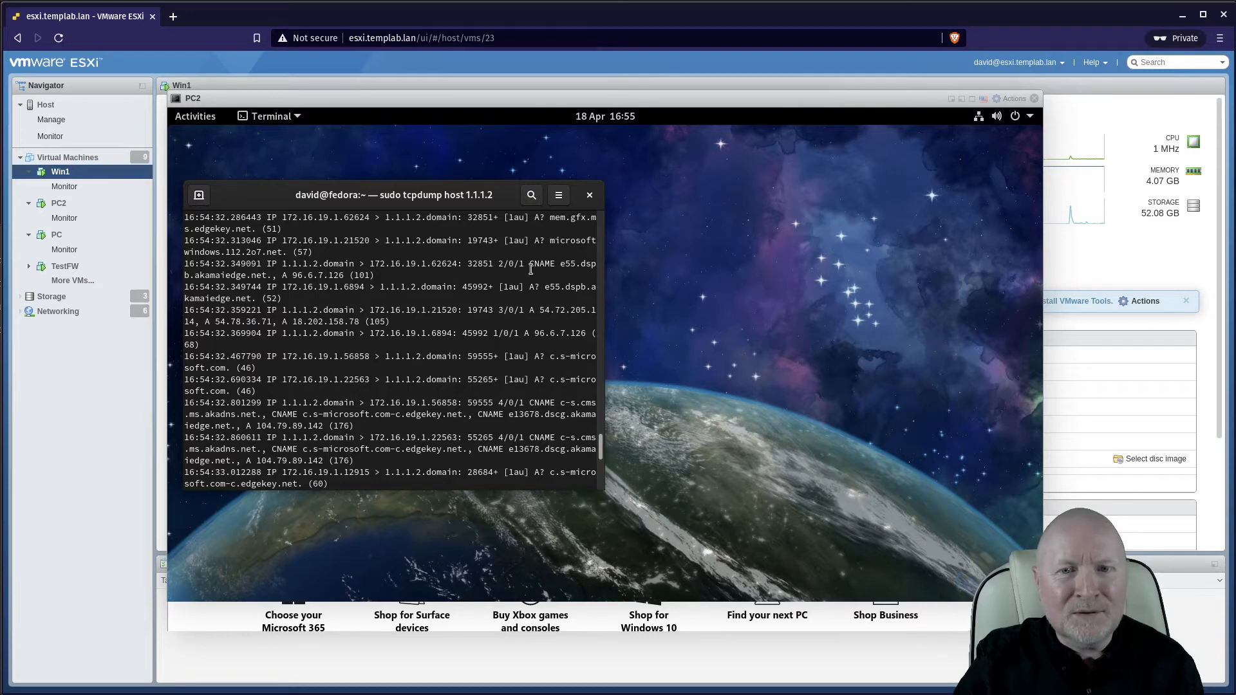
scroll(530, 269, up, 2)
scroll(524, 270, up, 2)
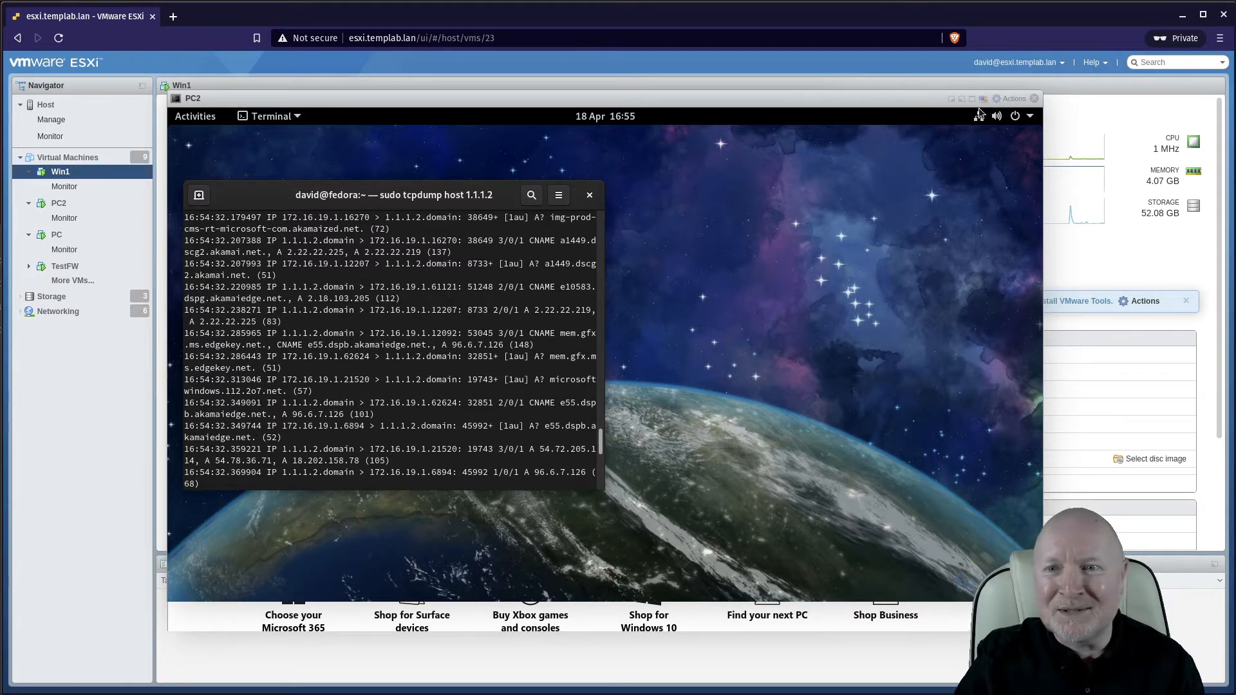
Step: Switch to the Win1 console and examine the newest DNS packets from the microsoft.com visit in the Wireshark capture
click(951, 102)
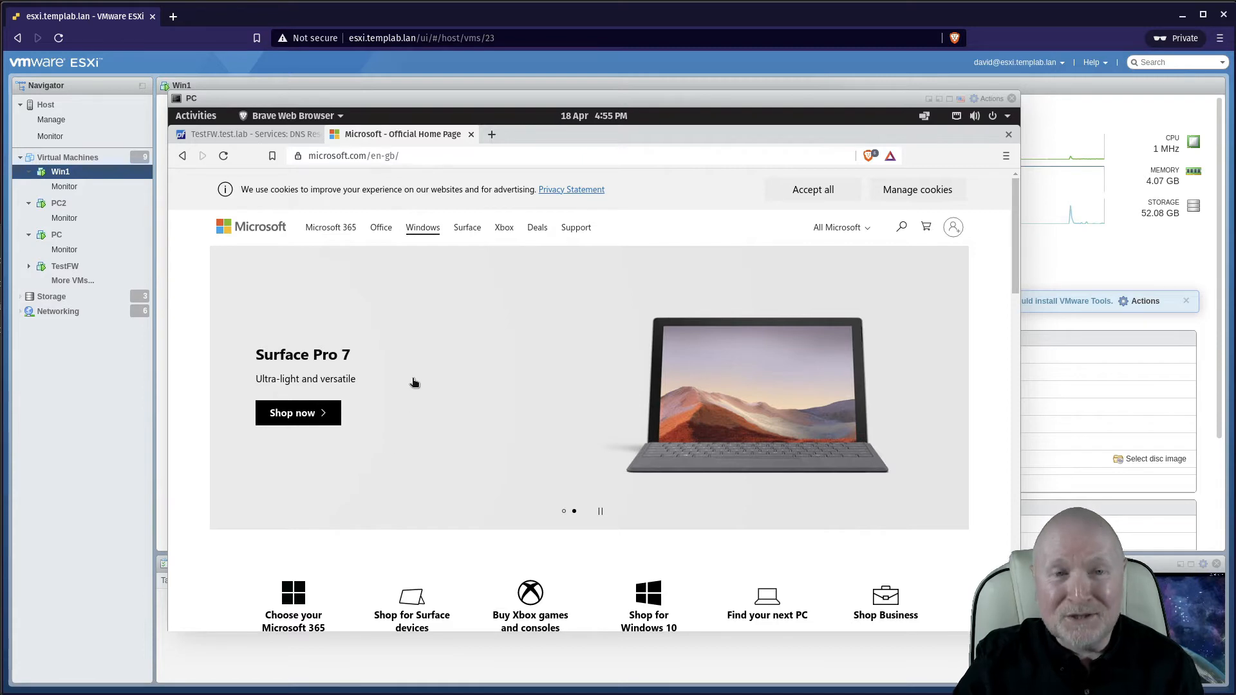
click(937, 101)
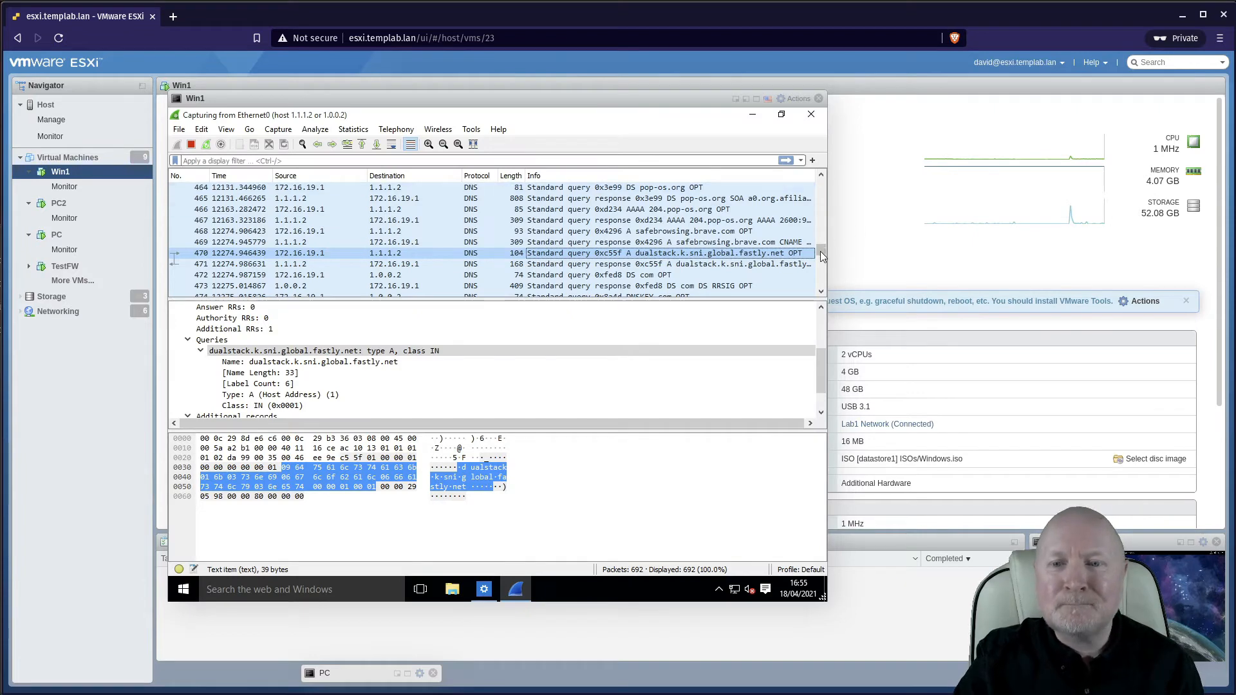
drag(821, 250, 821, 295)
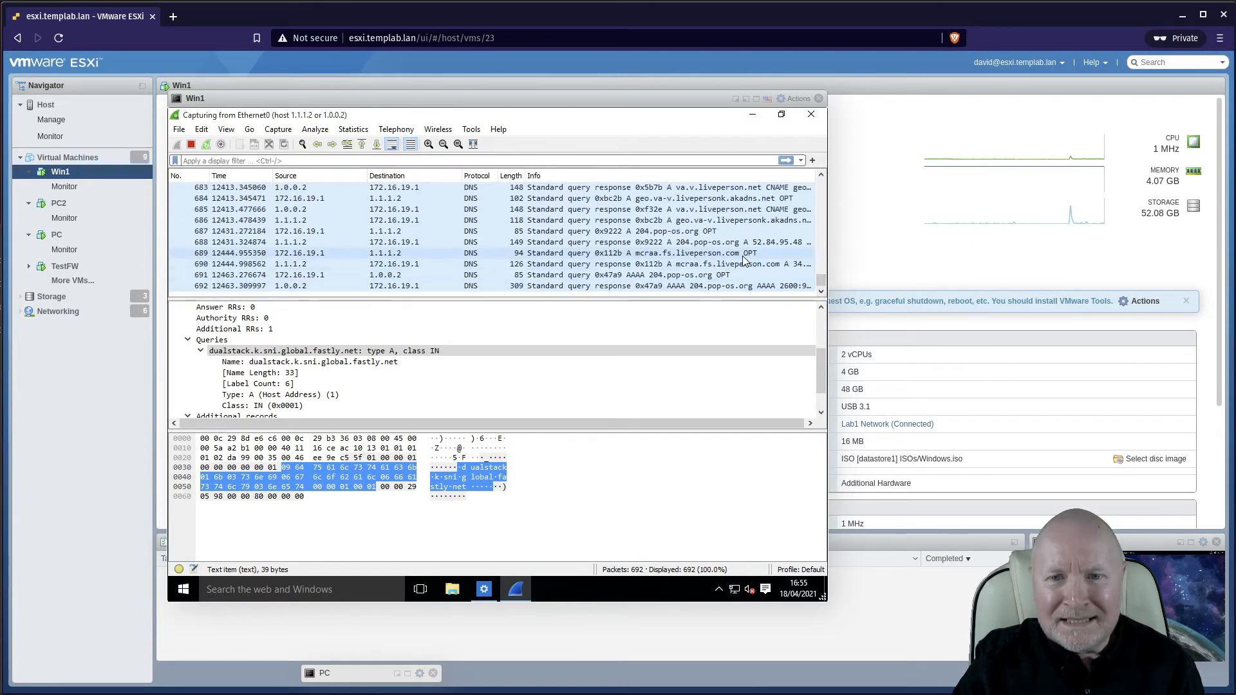
scroll(713, 259, up, 8)
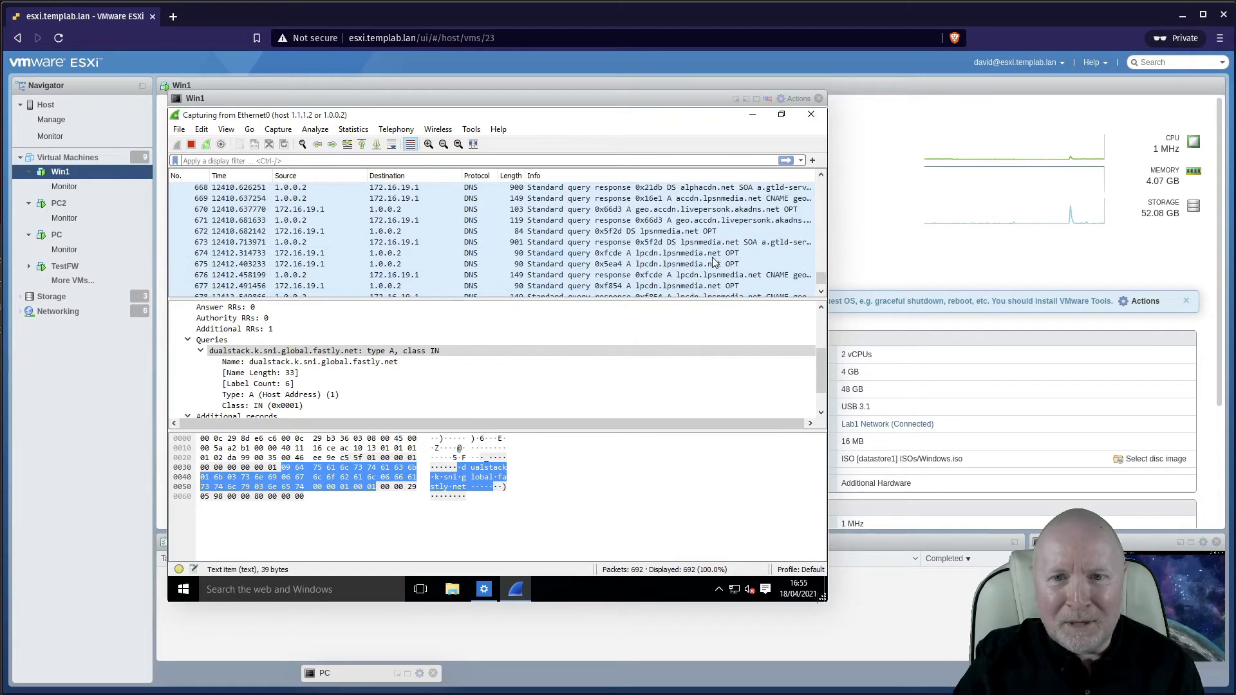
scroll(713, 262, up, 1)
scroll(713, 262, up, 4)
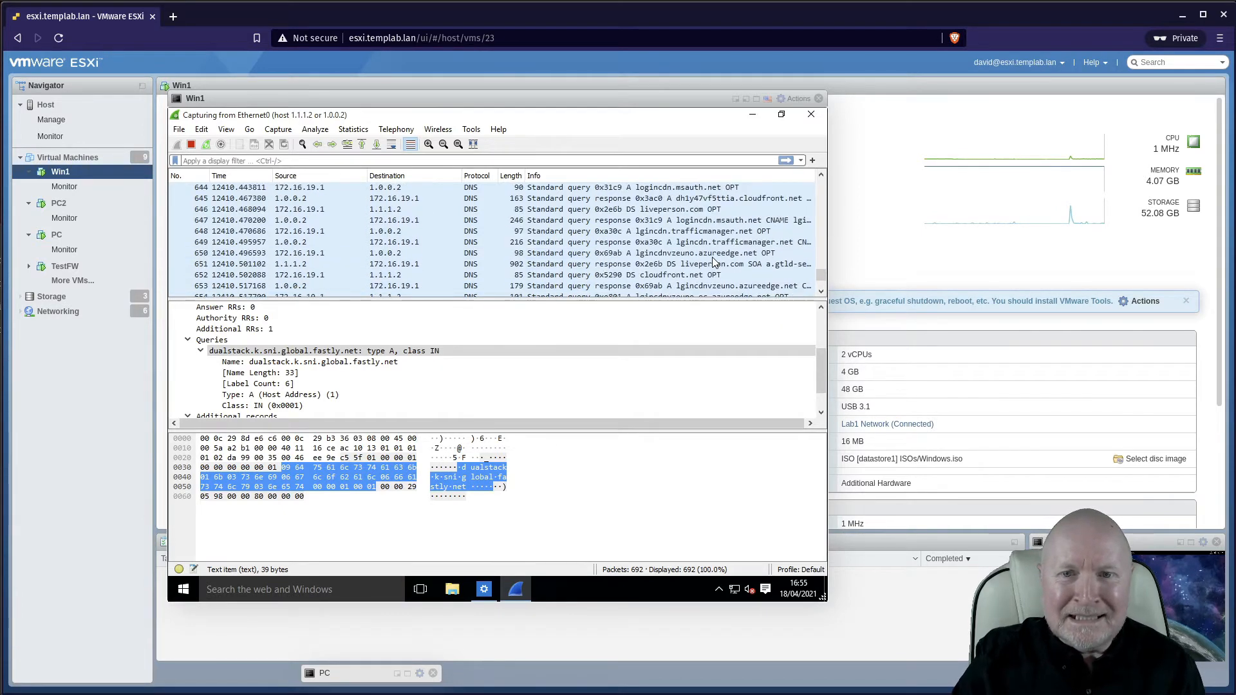
scroll(713, 262, up, 1)
scroll(713, 262, up, 4)
scroll(712, 260, up, 3)
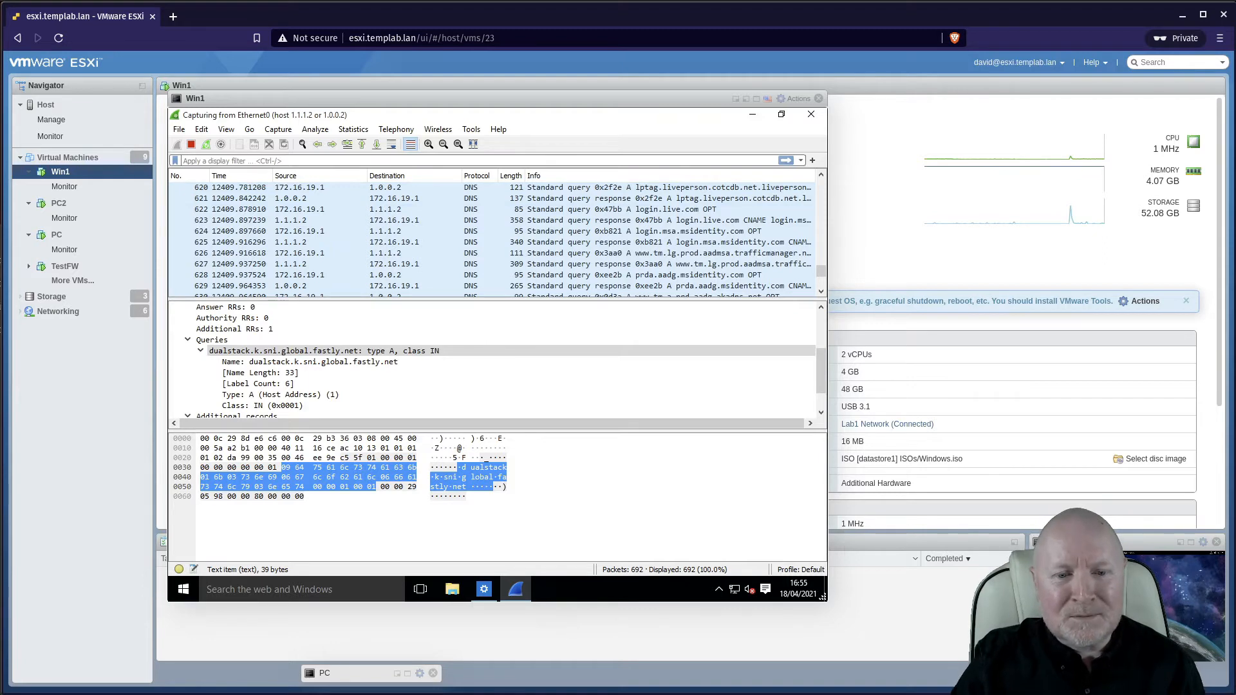
Step: Return to the PC console's DNS Resolver page and review the general options, including the SSL/TLS service, listen ports and network interfaces
click(408, 680)
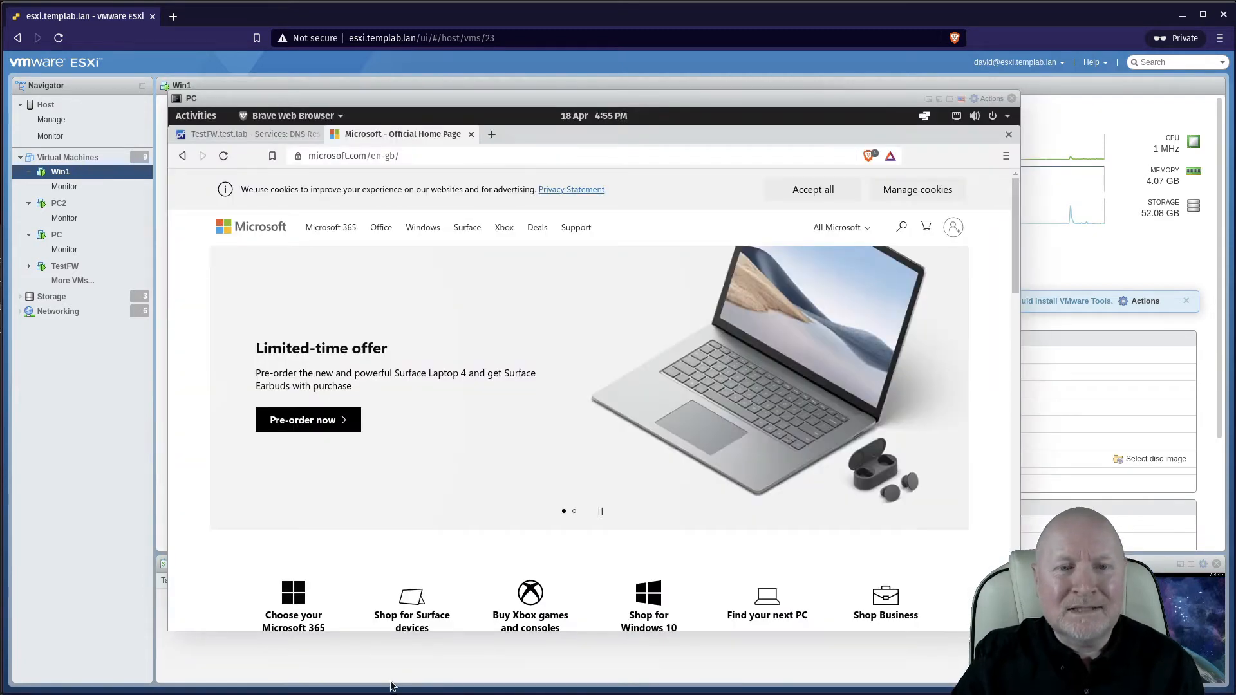
click(291, 140)
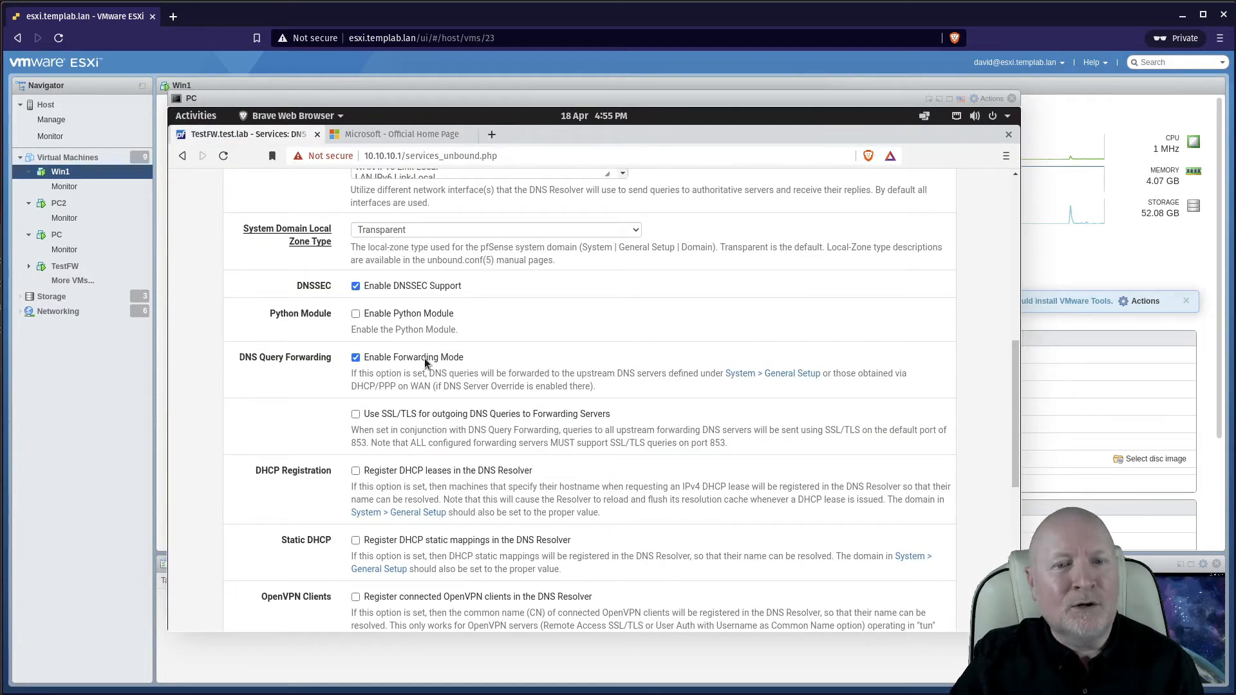
scroll(640, 385, up, 4)
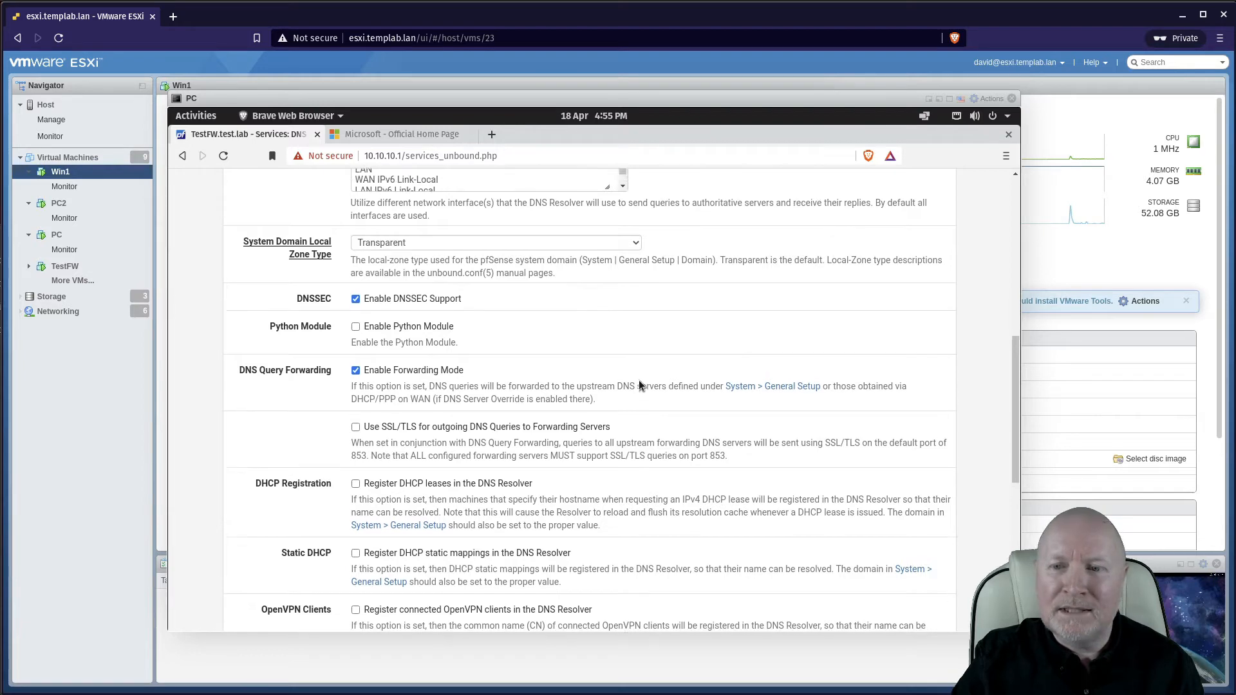
scroll(641, 385, up, 2)
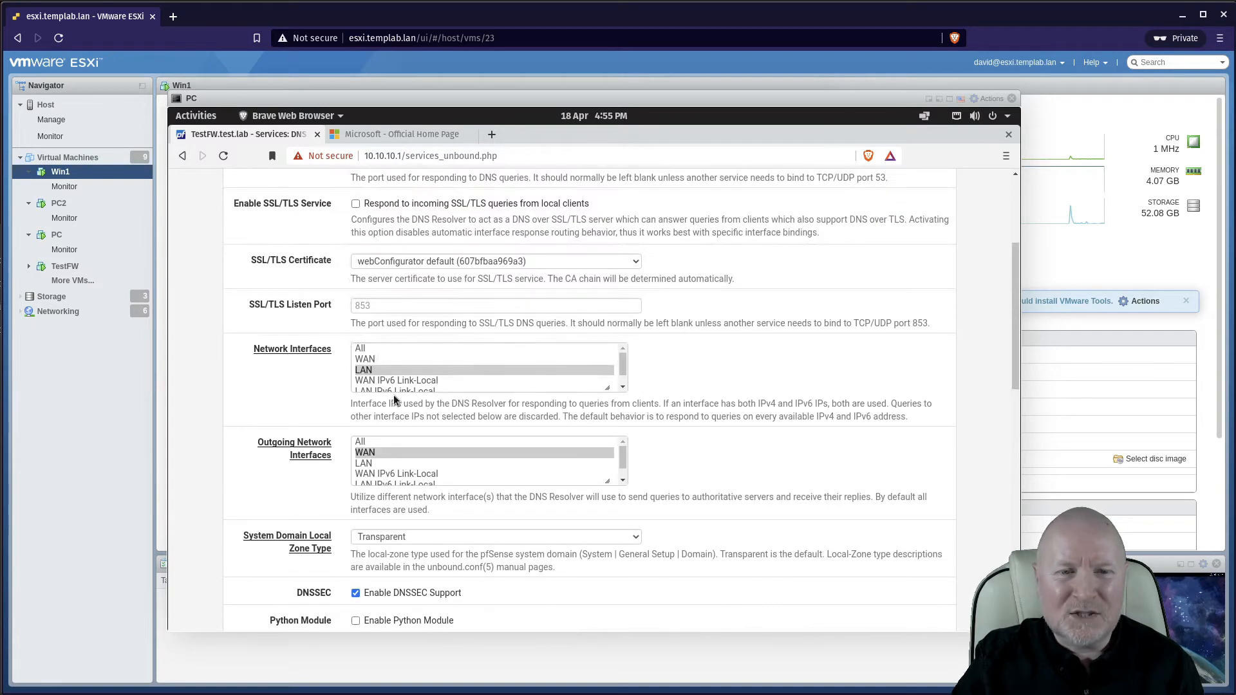
scroll(796, 371, up, 3)
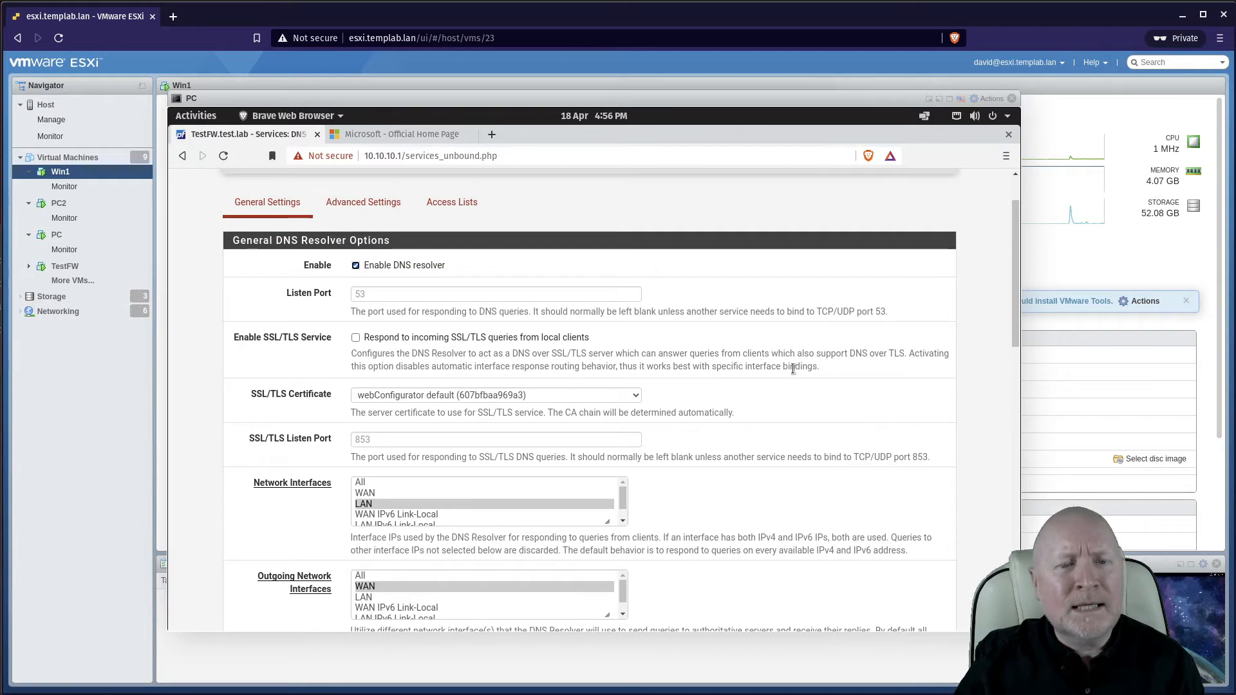
Step: Review the remaining DNS Resolver options, from the network interfaces through DNSSEC to the DNS Query Forwarding settings
scroll(462, 590, up, 1)
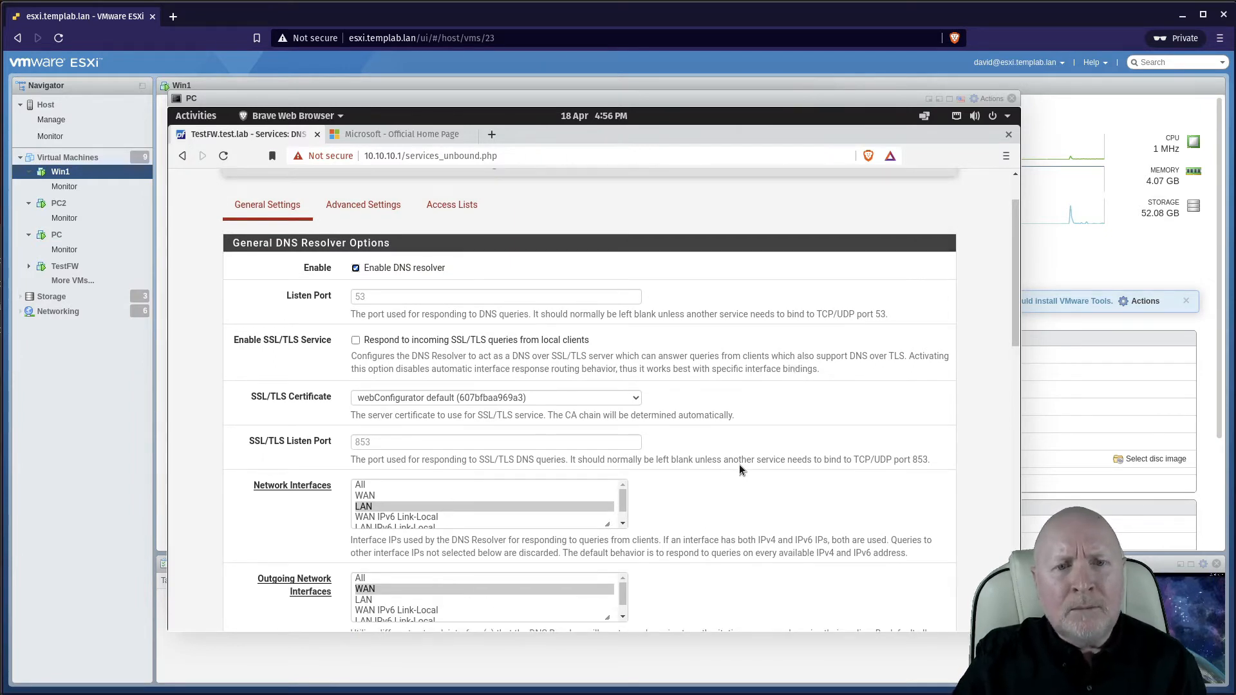
scroll(751, 455, down, 3)
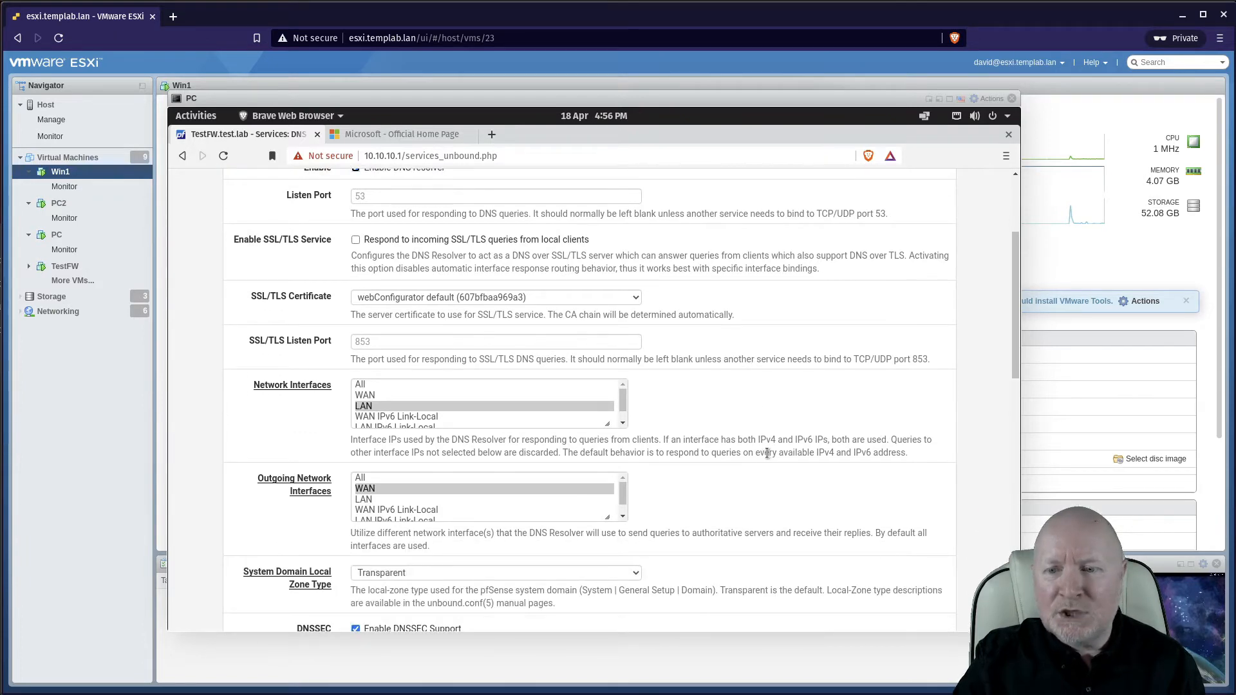
scroll(767, 455, down, 3)
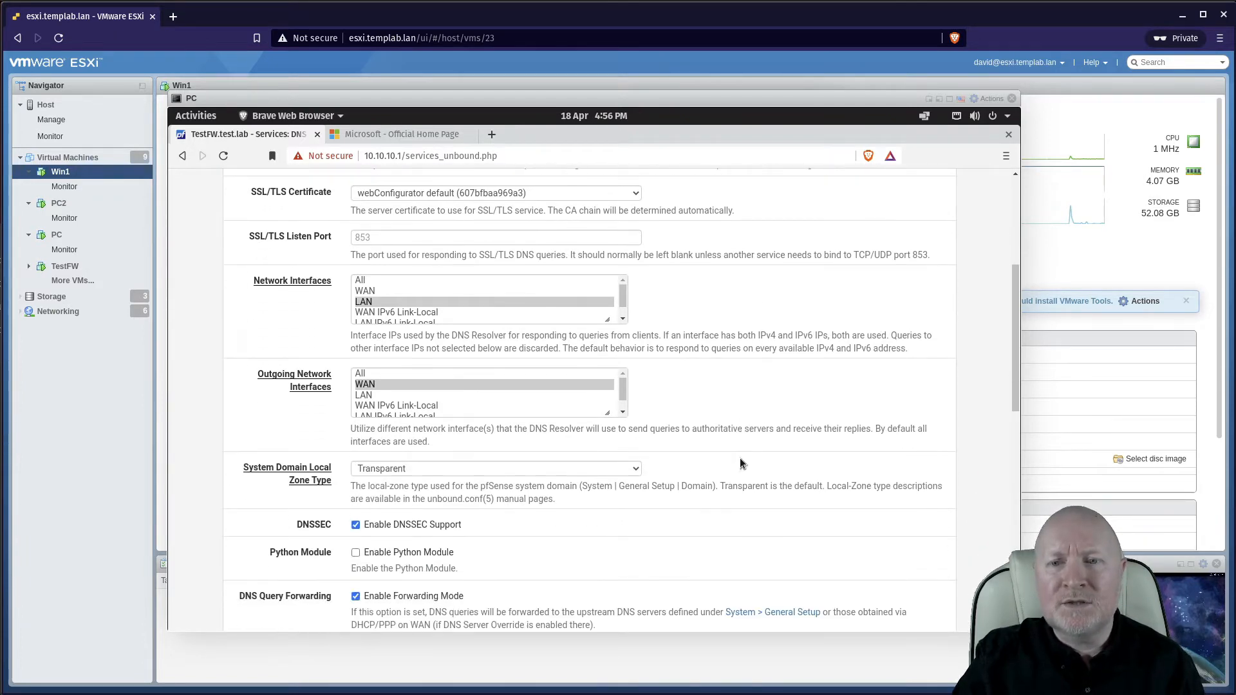
scroll(740, 459, down, 4)
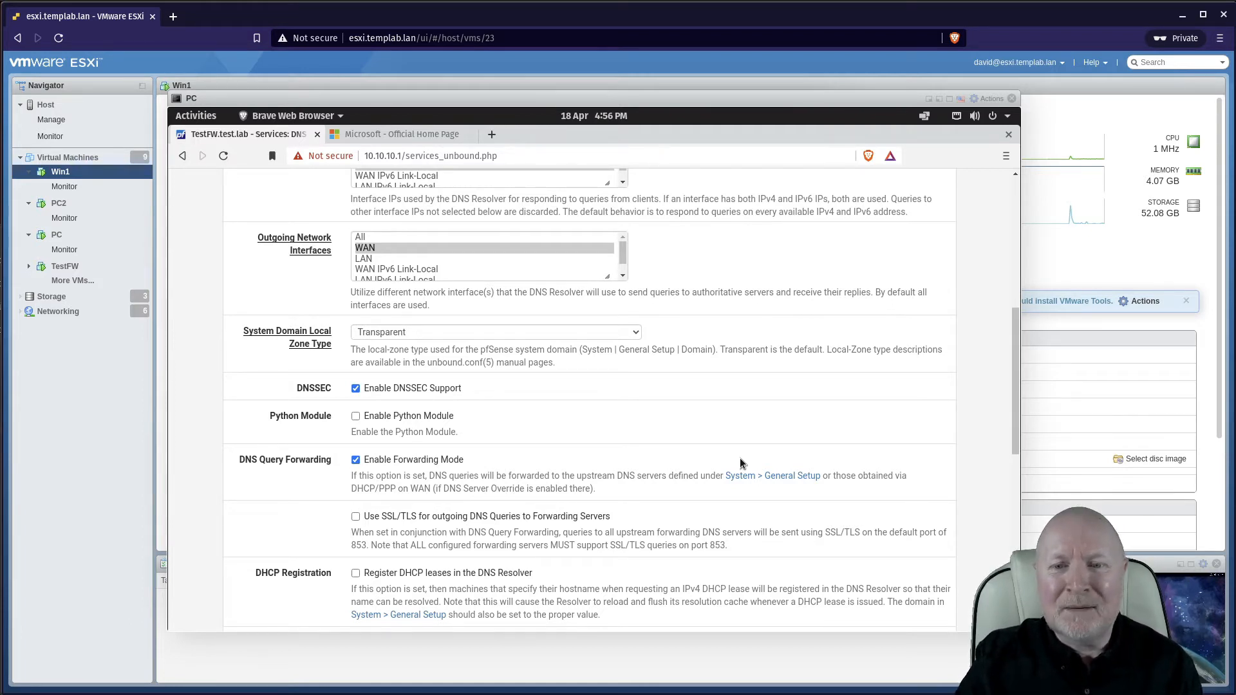
scroll(740, 460, down, 3)
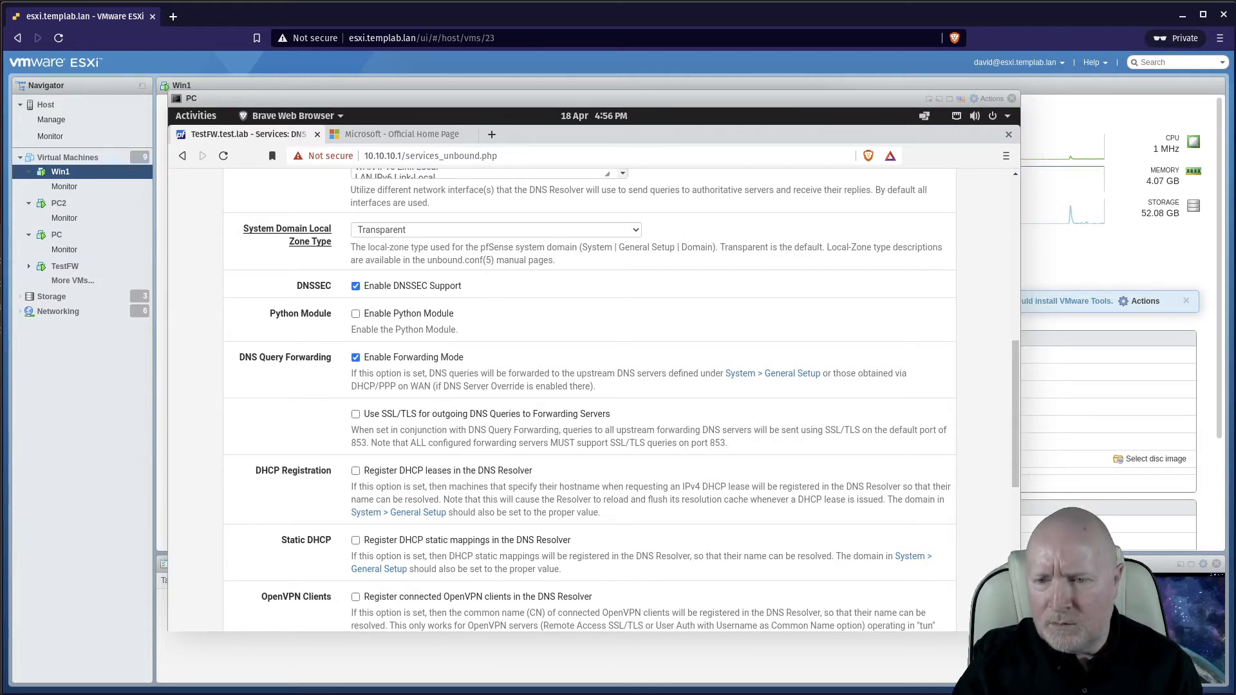
Step: Switch to the PC2 console and look back through the tcpdump output at the plain-text DNS queries and responses exchanged with 1.1.1.2
click(1189, 571)
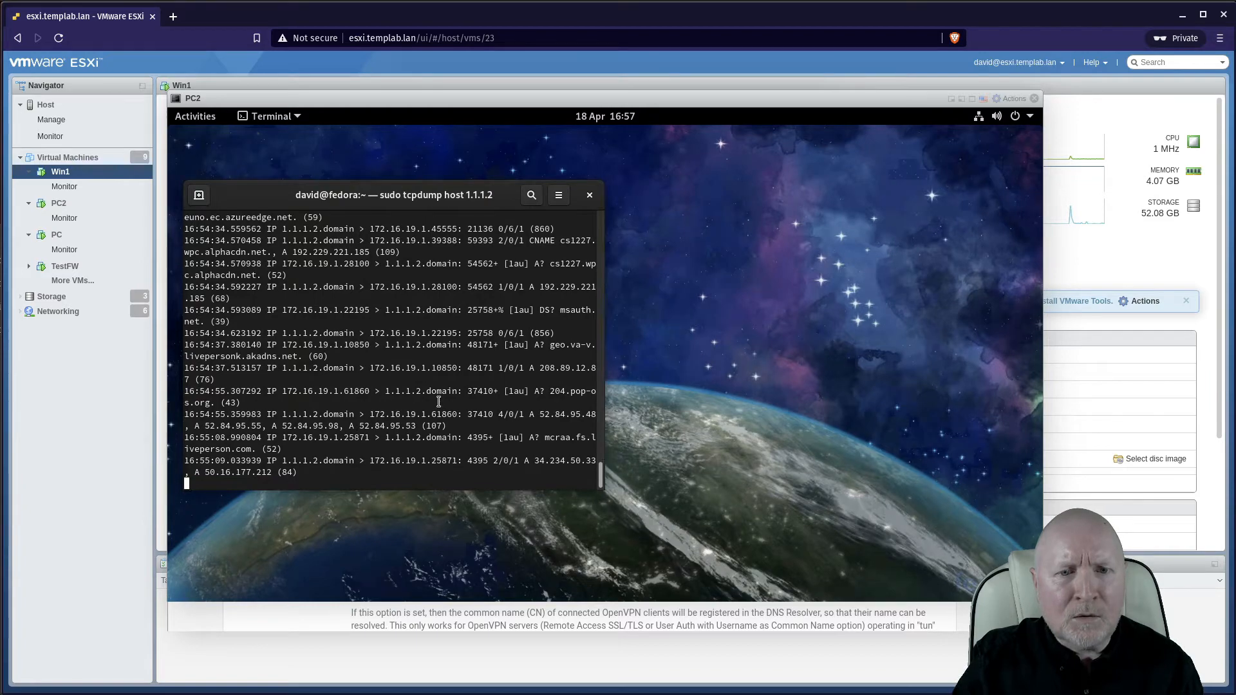
scroll(438, 401, up, 4)
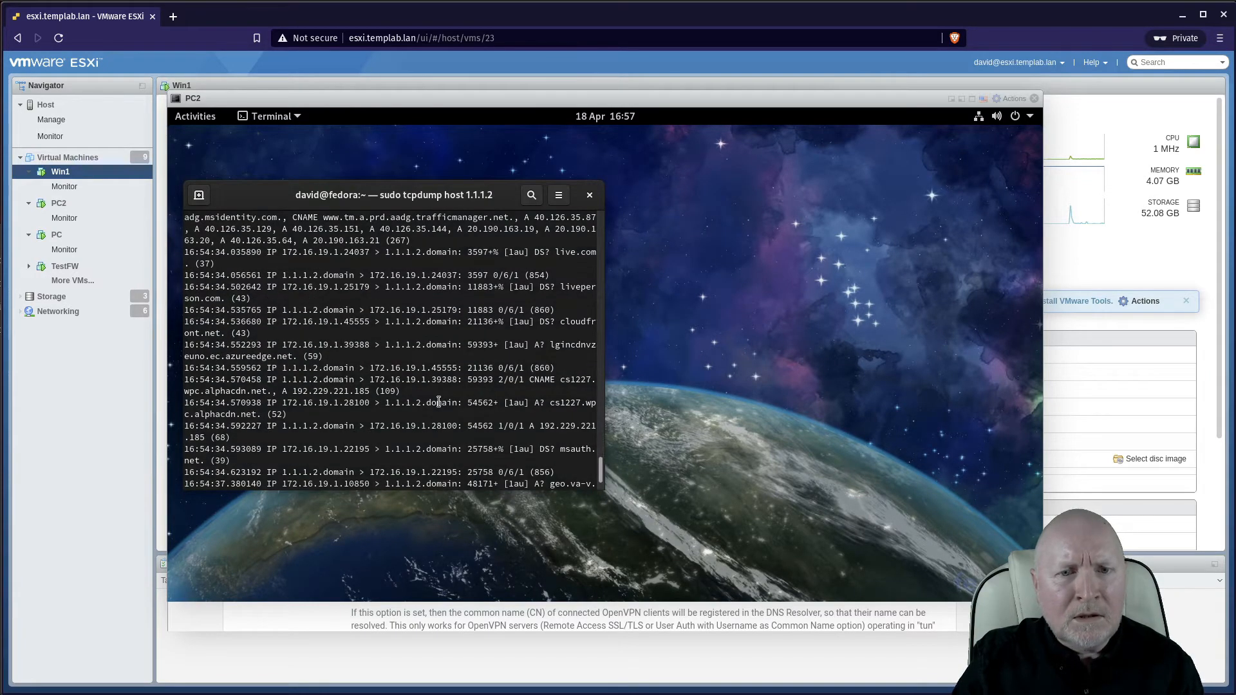
scroll(438, 402, up, 7)
scroll(438, 402, up, 4)
scroll(439, 402, up, 8)
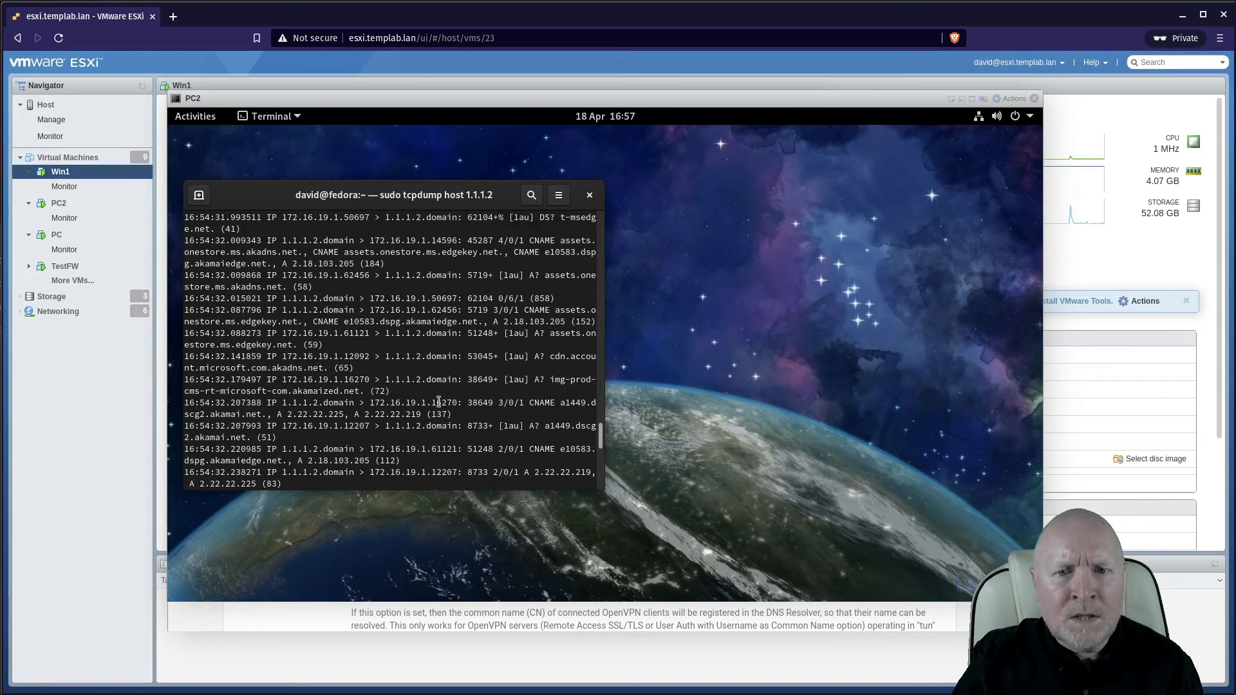
scroll(438, 402, up, 8)
scroll(439, 402, up, 3)
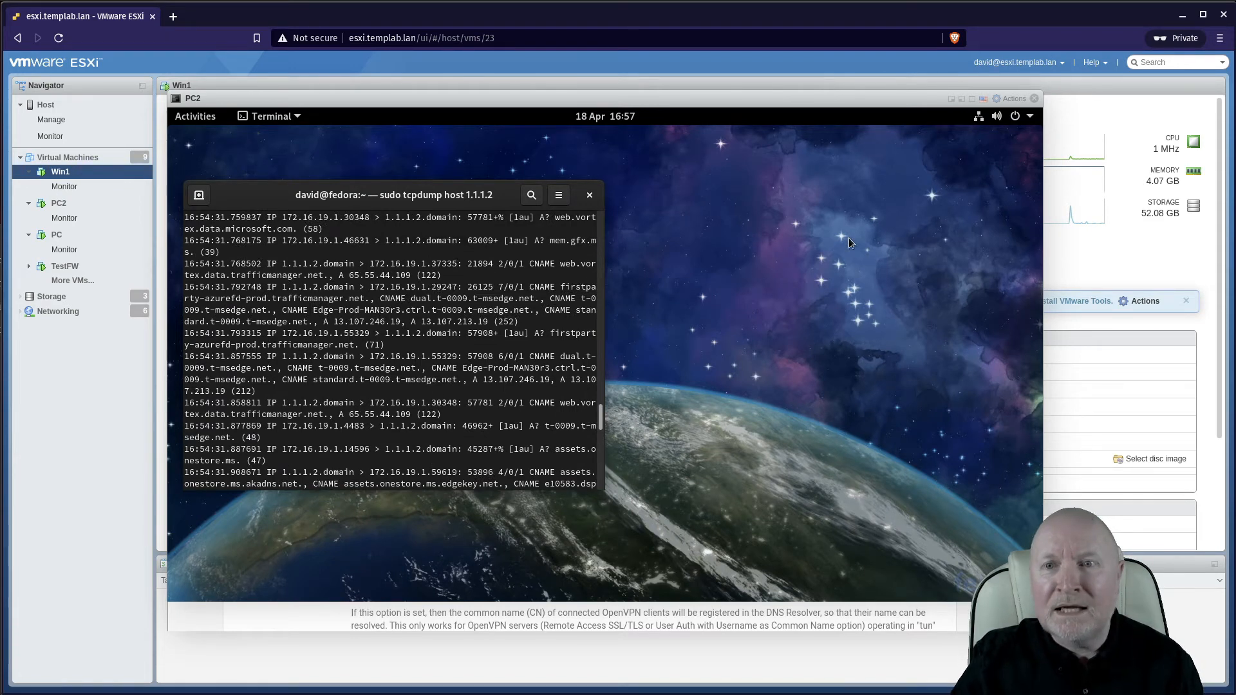
Step: Return to the PC console, enable SSL/TLS for outgoing DNS queries to forwarding servers, and save the DNS Resolver settings
click(961, 98)
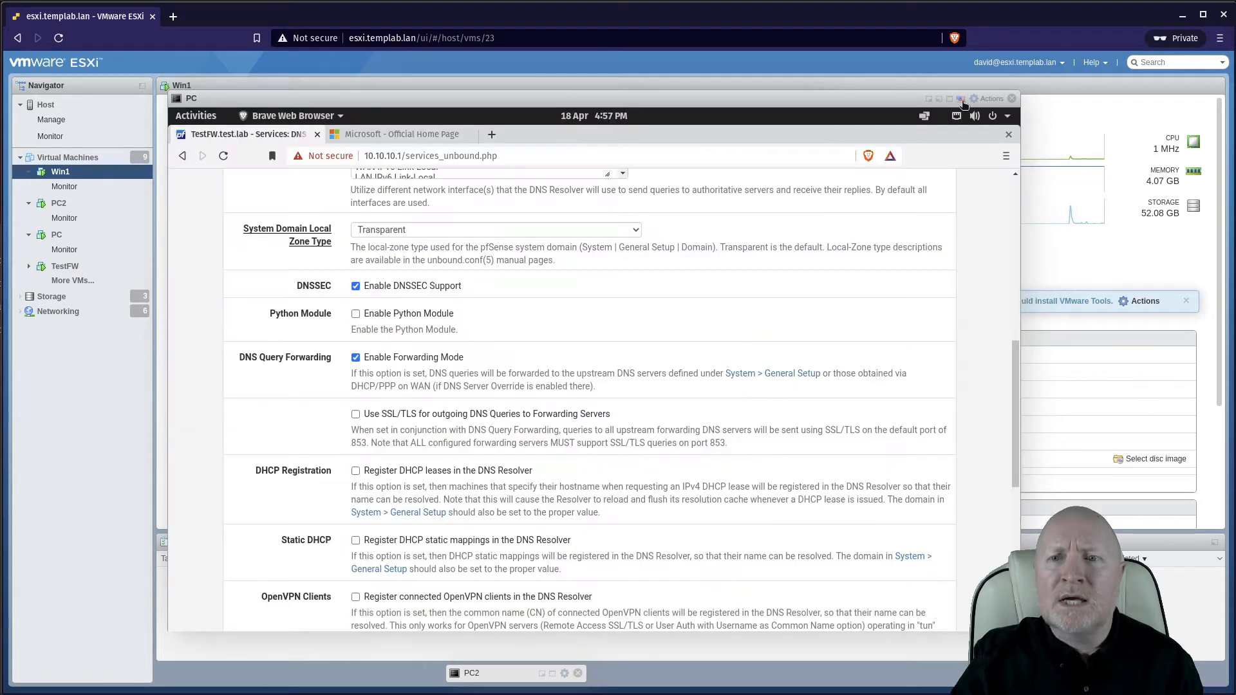
click(355, 414)
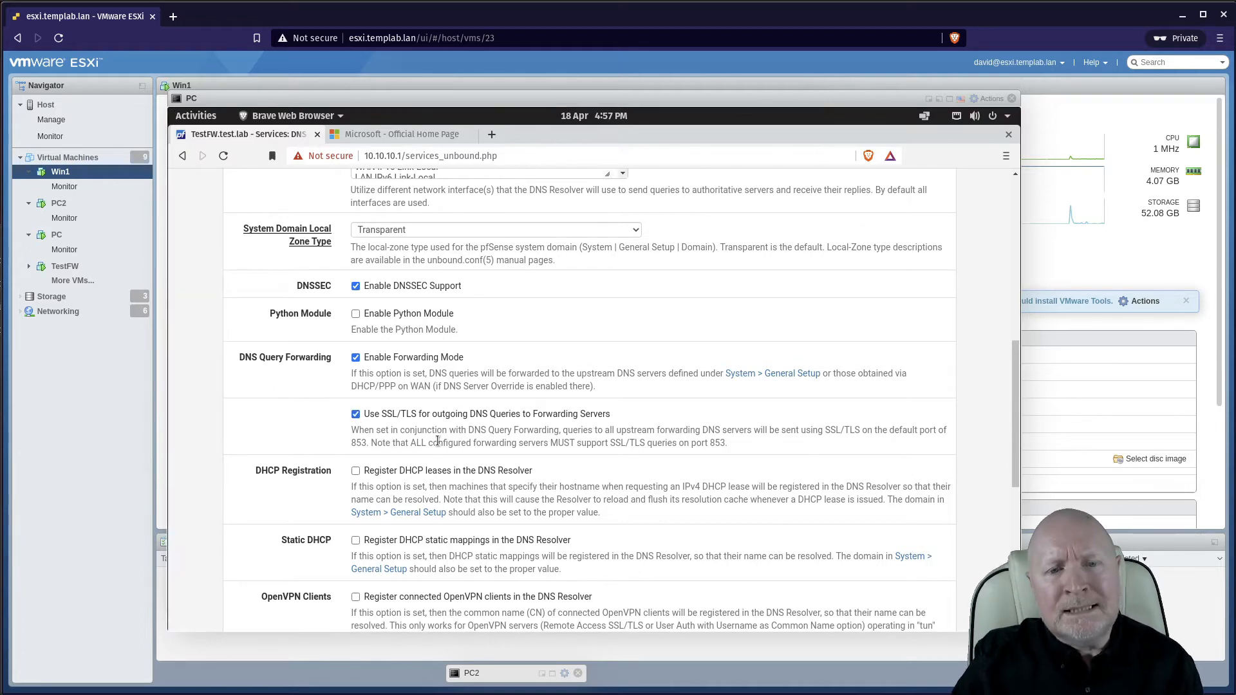
scroll(734, 464, down, 1)
scroll(727, 450, down, 3)
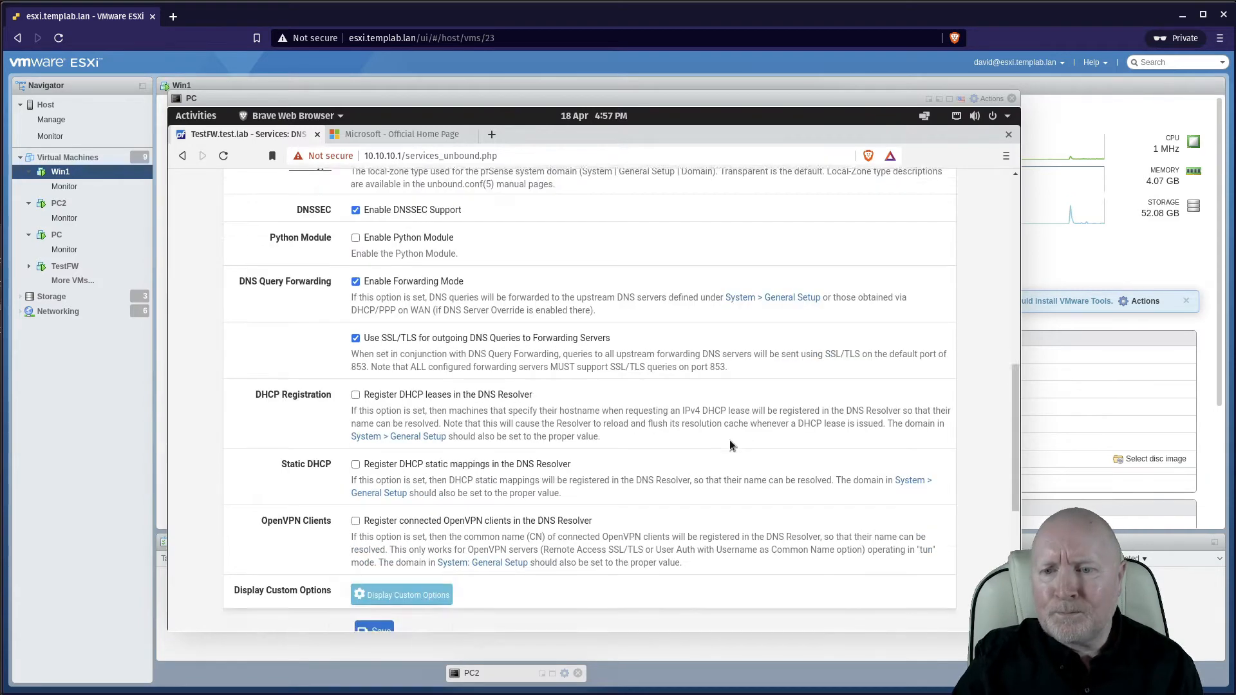
scroll(739, 450, down, 1)
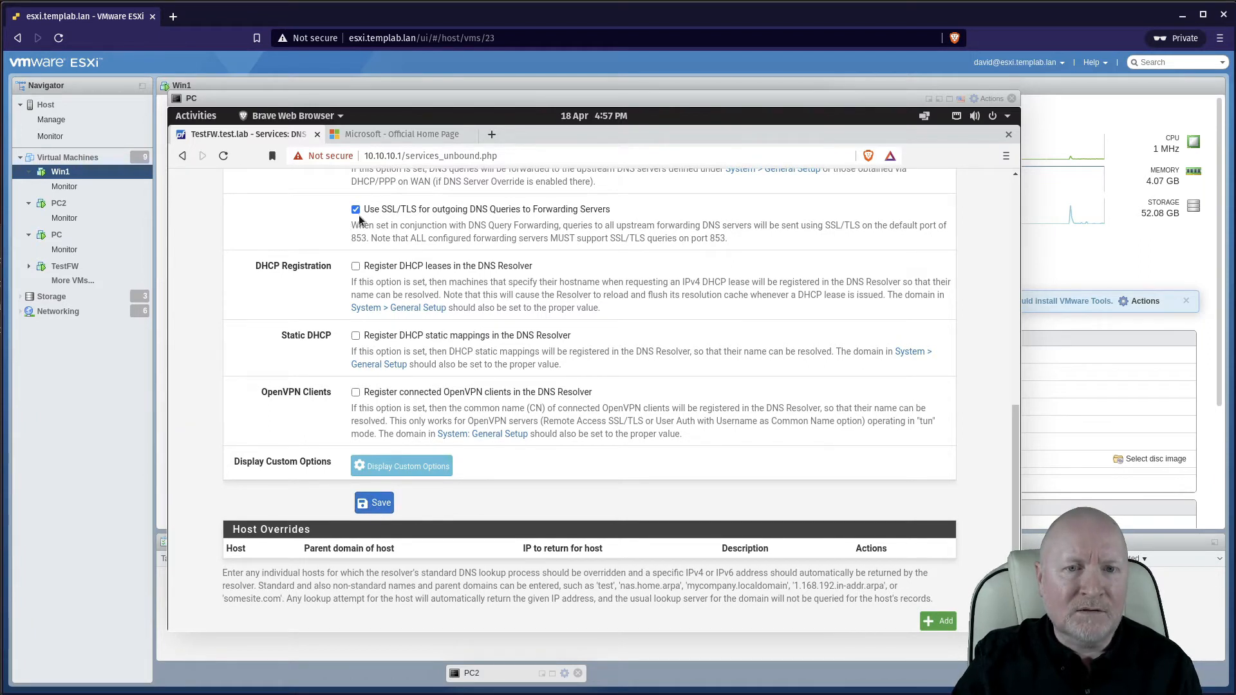
click(378, 502)
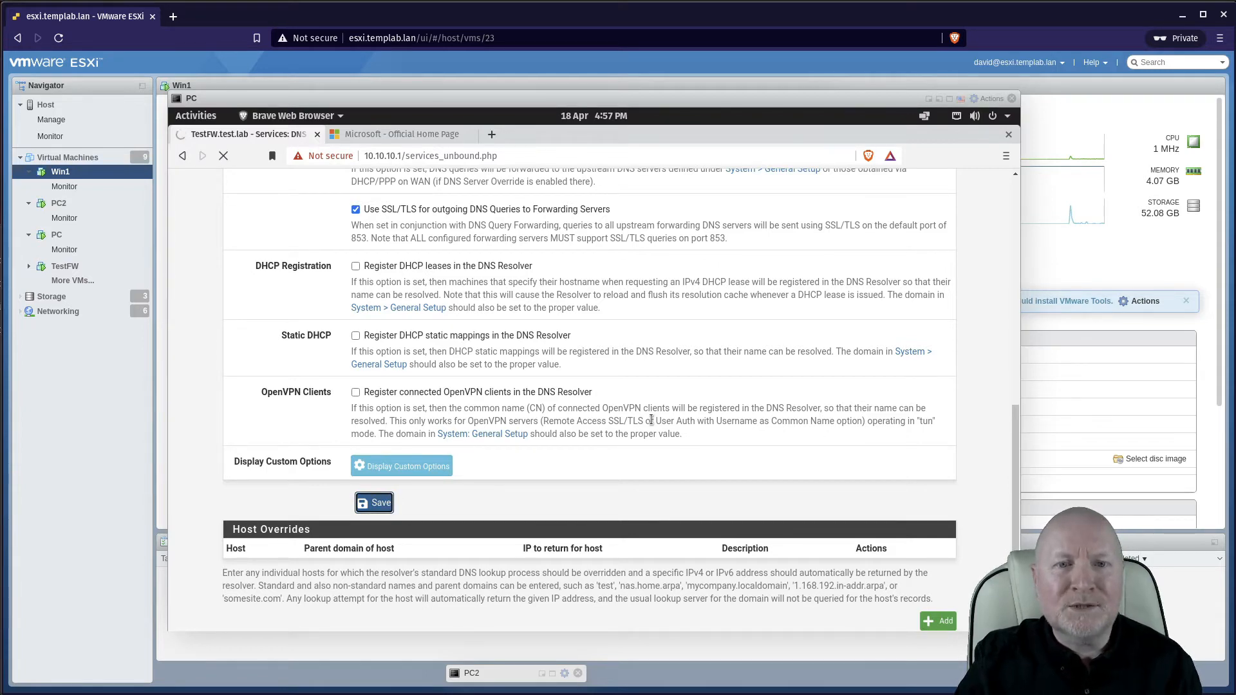
scroll(646, 419, up, 15)
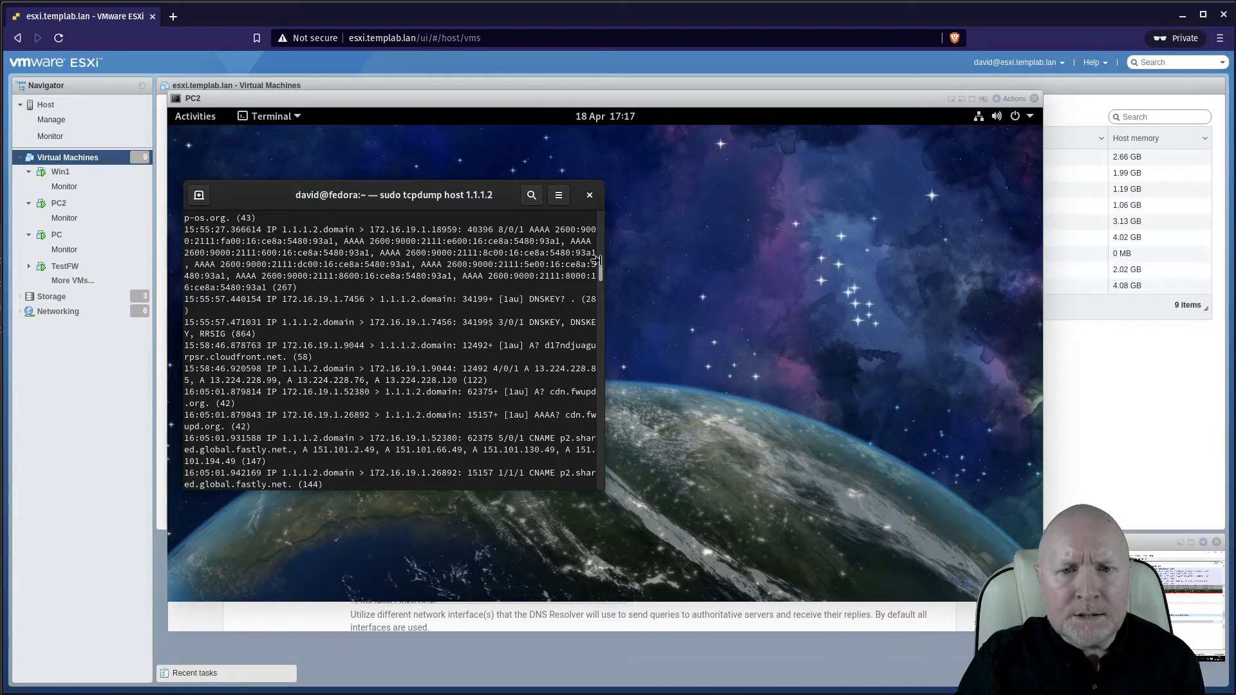
Step: Examine the recent tcpdump output on PC2 for the DNS over TLS traffic between 172.16.19.1 and 1.1.1.2, through to the newest entries
drag(600, 264, 602, 448)
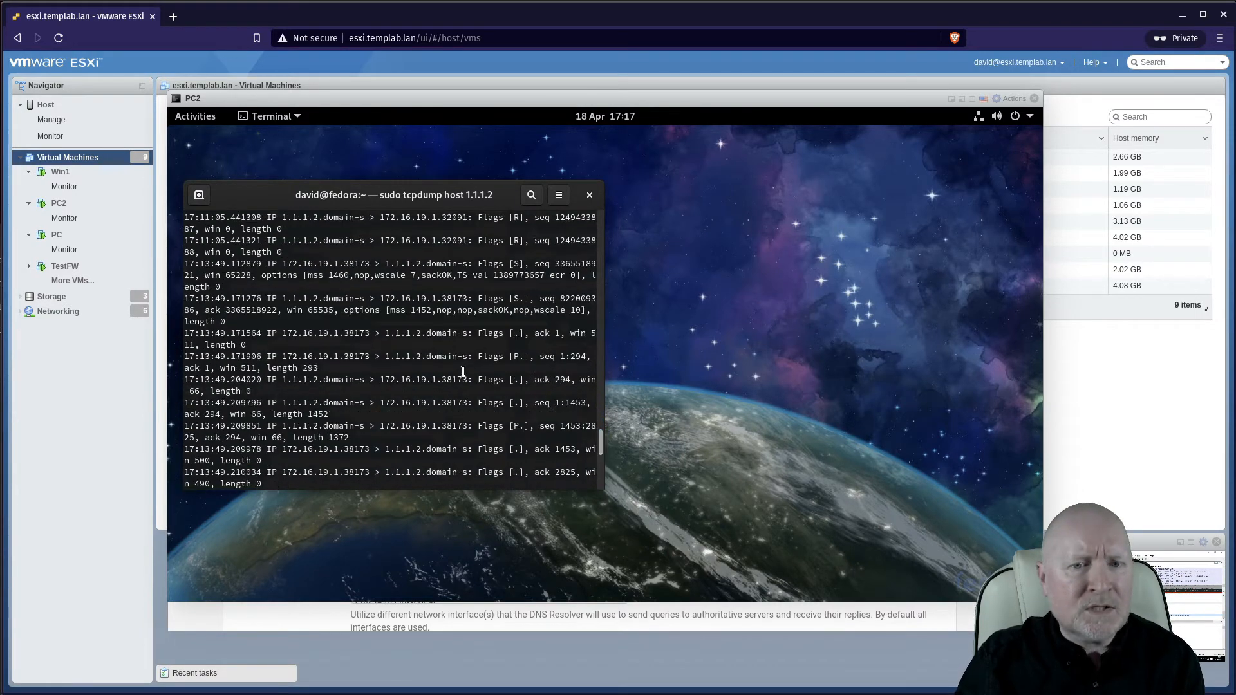
scroll(521, 357, down, 6)
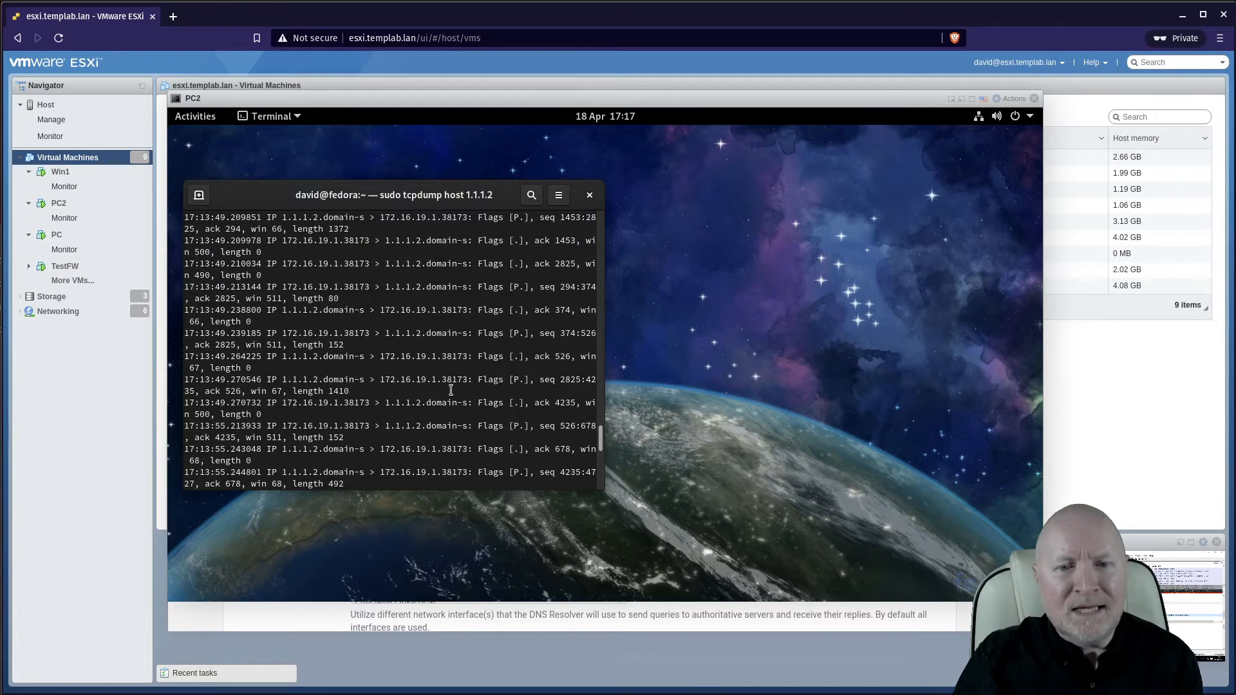
scroll(450, 389, down, 5)
scroll(450, 390, down, 4)
scroll(427, 418, down, 4)
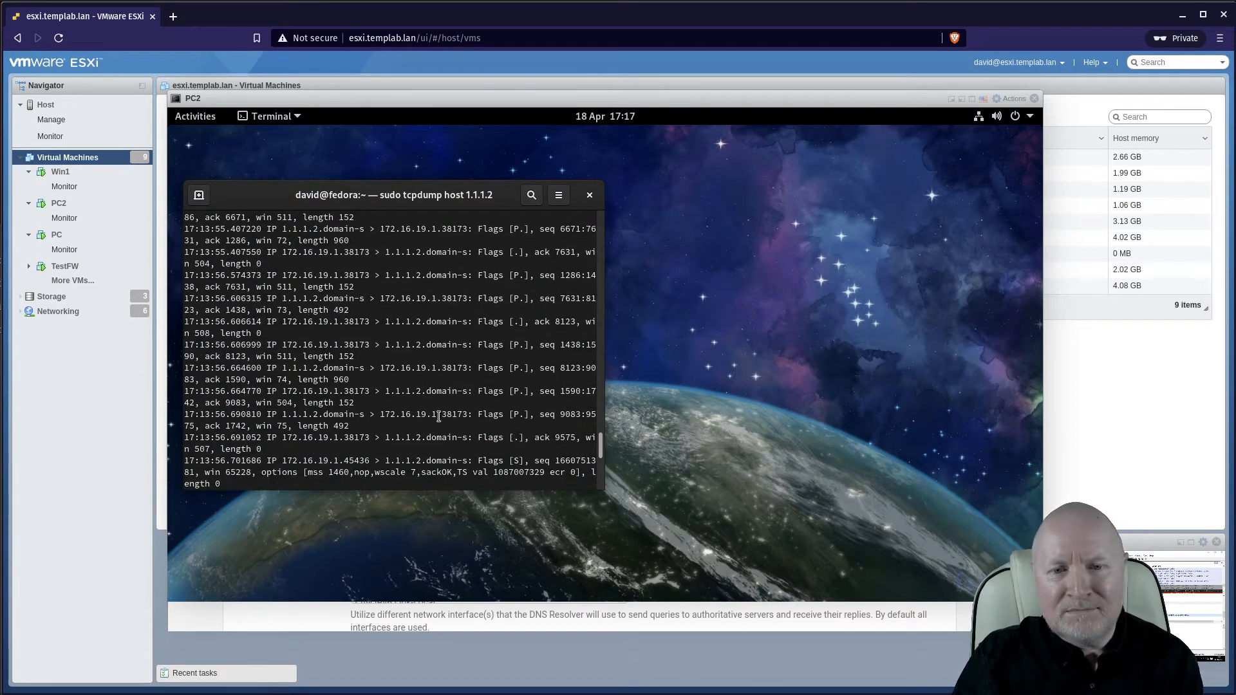
scroll(482, 322, down, 6)
scroll(482, 322, down, 10)
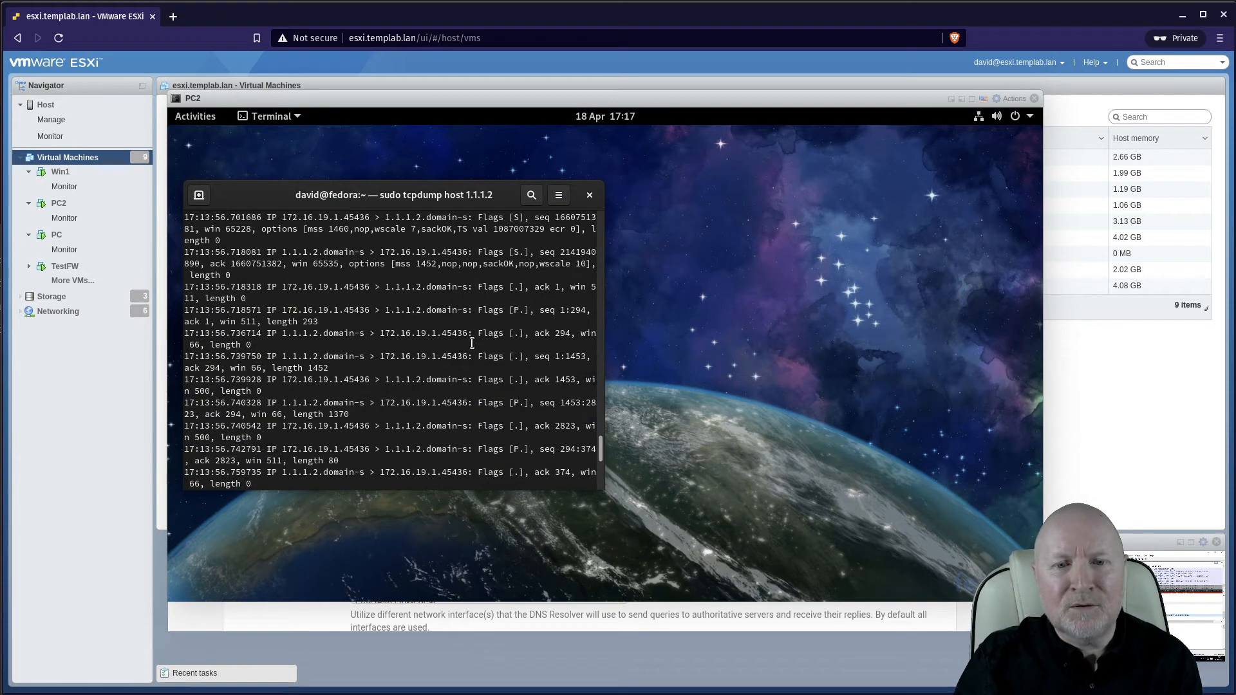
scroll(467, 352, down, 8)
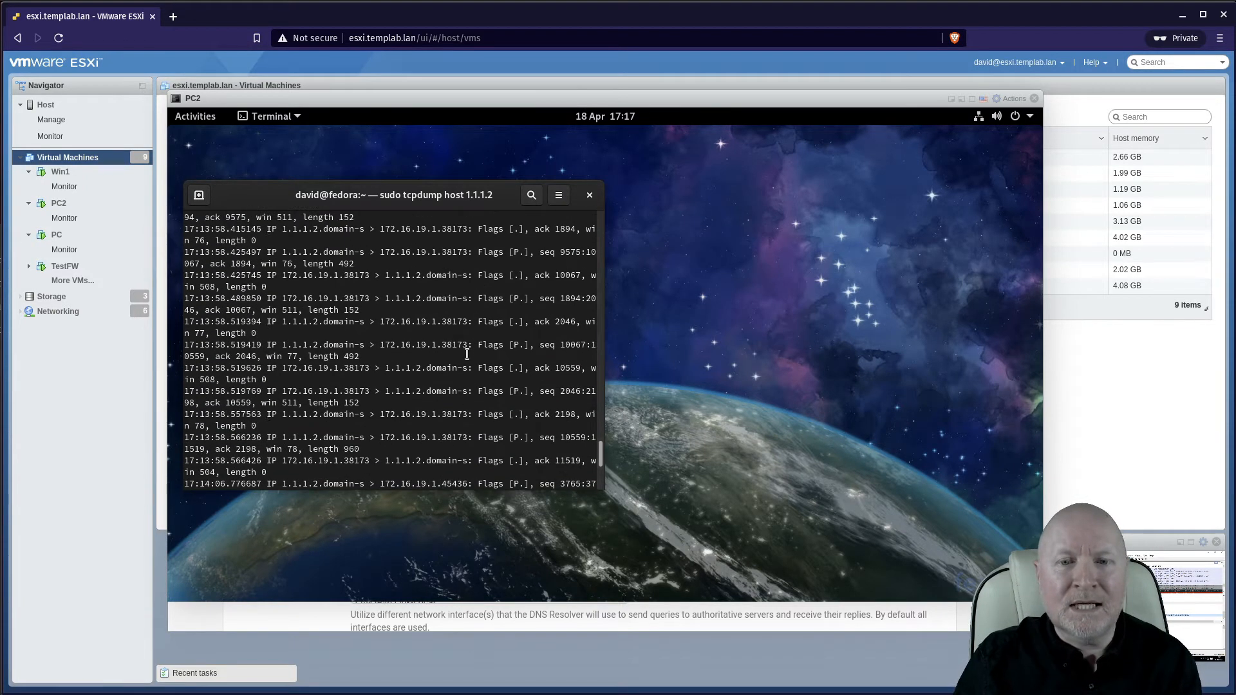
scroll(467, 353, down, 4)
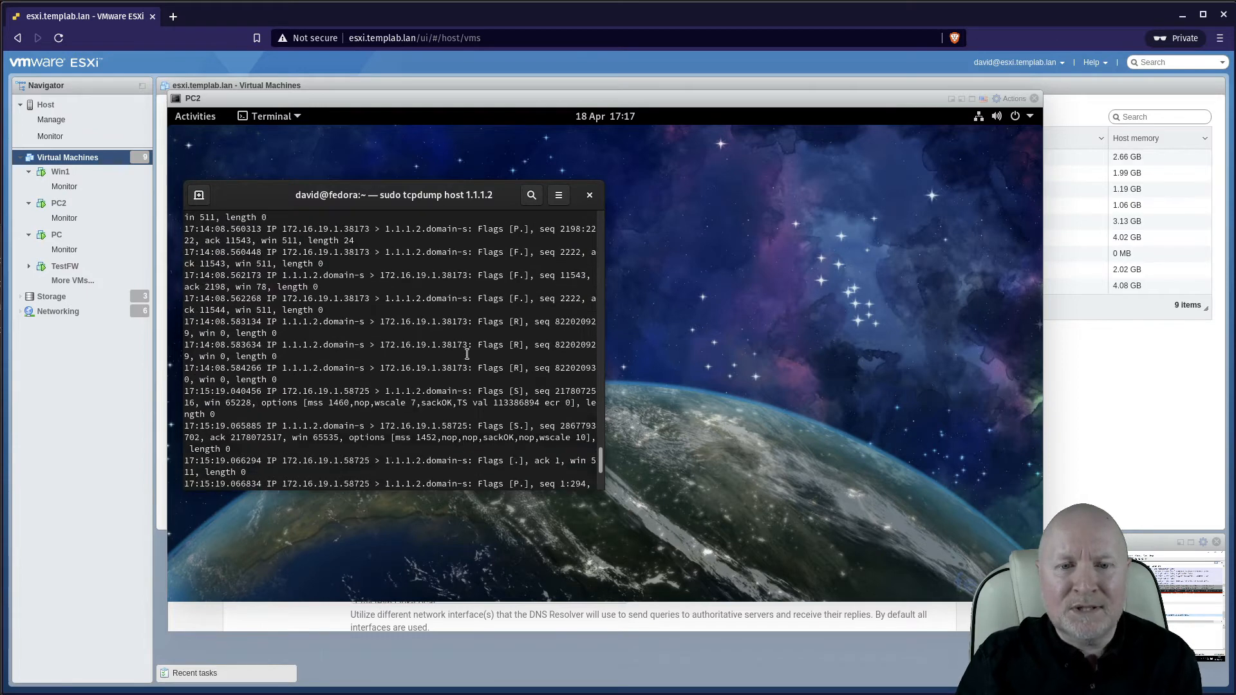
scroll(467, 353, down, 8)
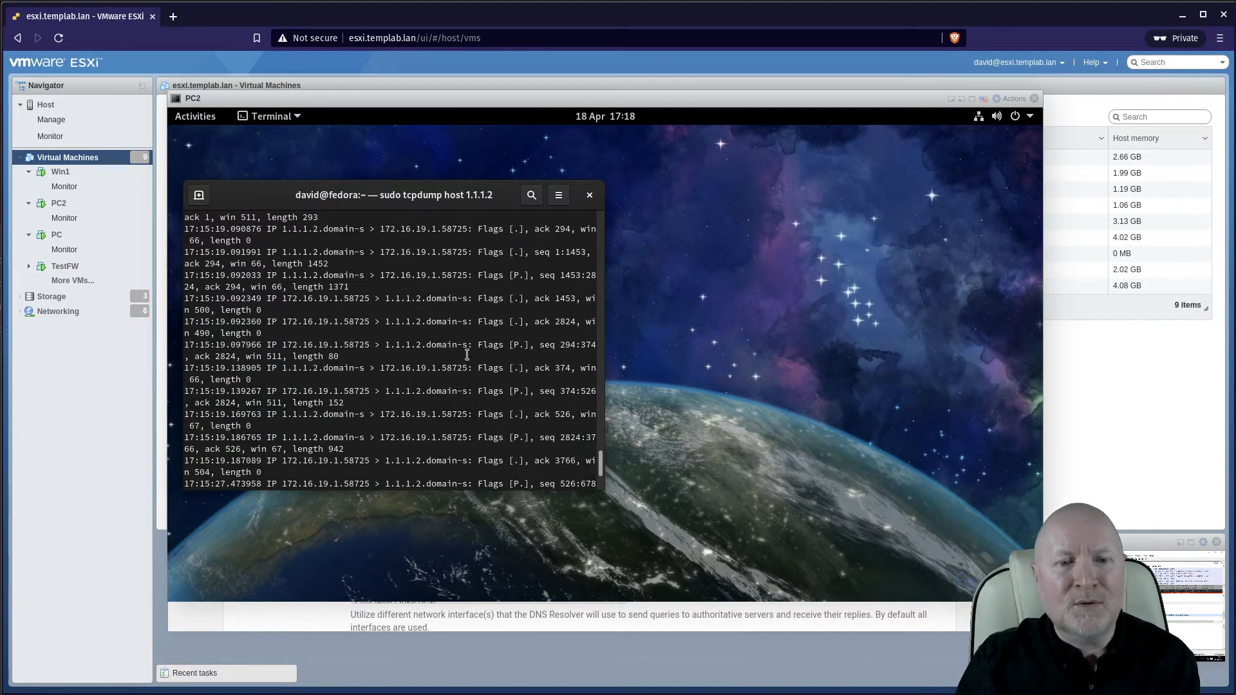
scroll(467, 354, down, 8)
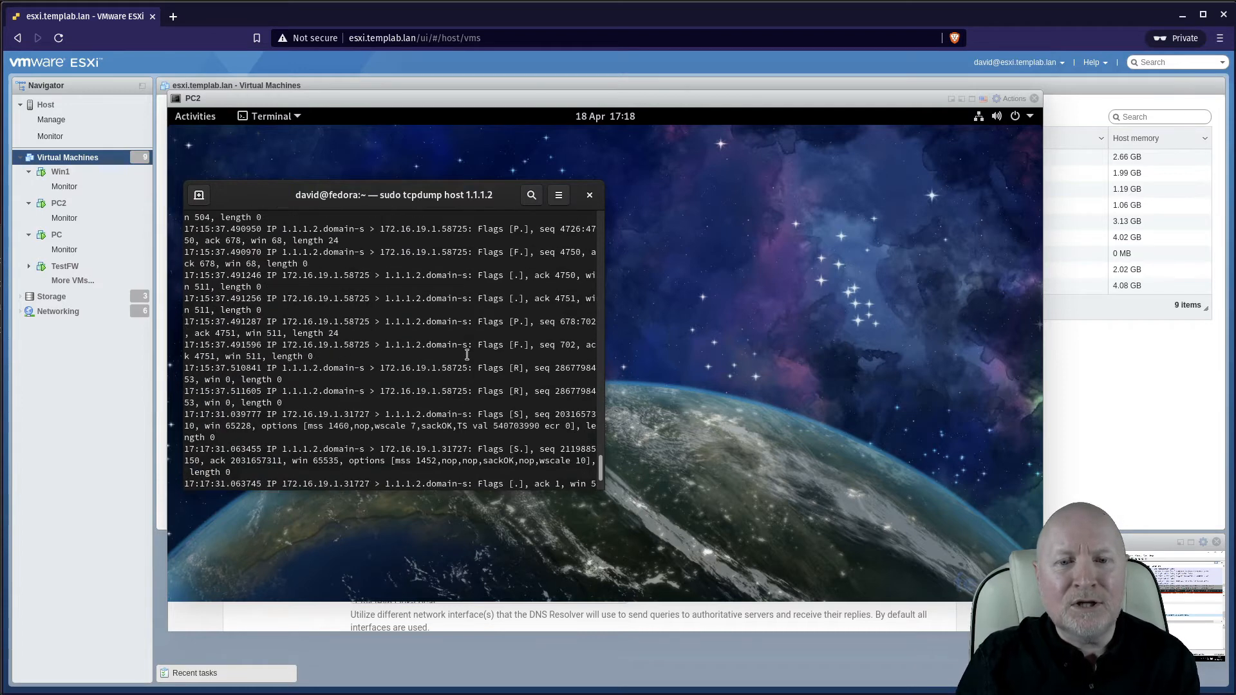
scroll(468, 354, down, 4)
scroll(468, 354, down, 5)
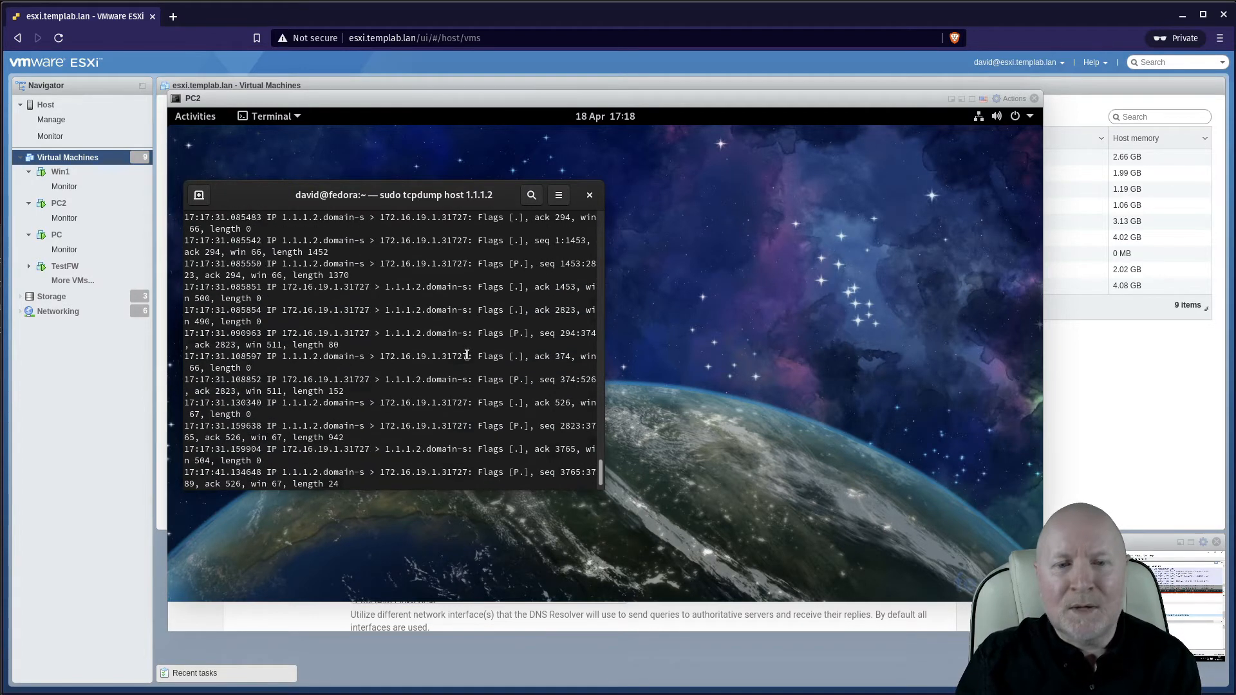
scroll(467, 354, down, 5)
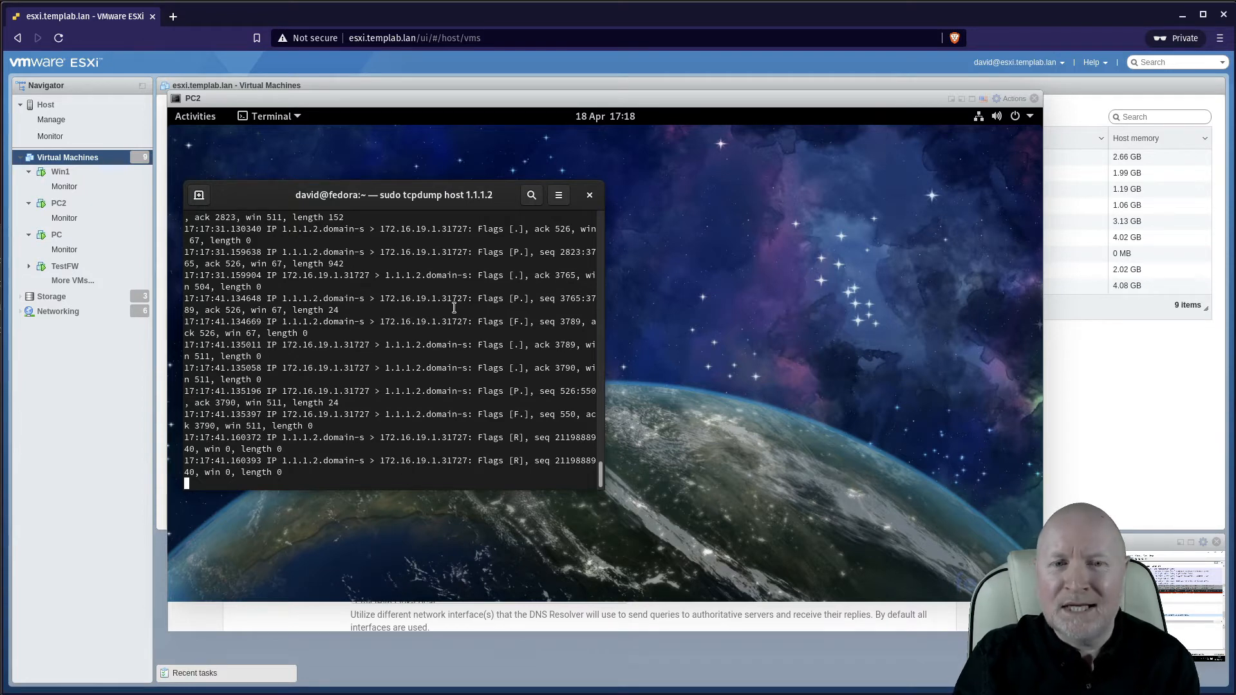
Step: Switch to the Win1 console and inspect the encrypted payload bytes of TLSv1.3 application data packet 1280 in Wireshark
click(1192, 544)
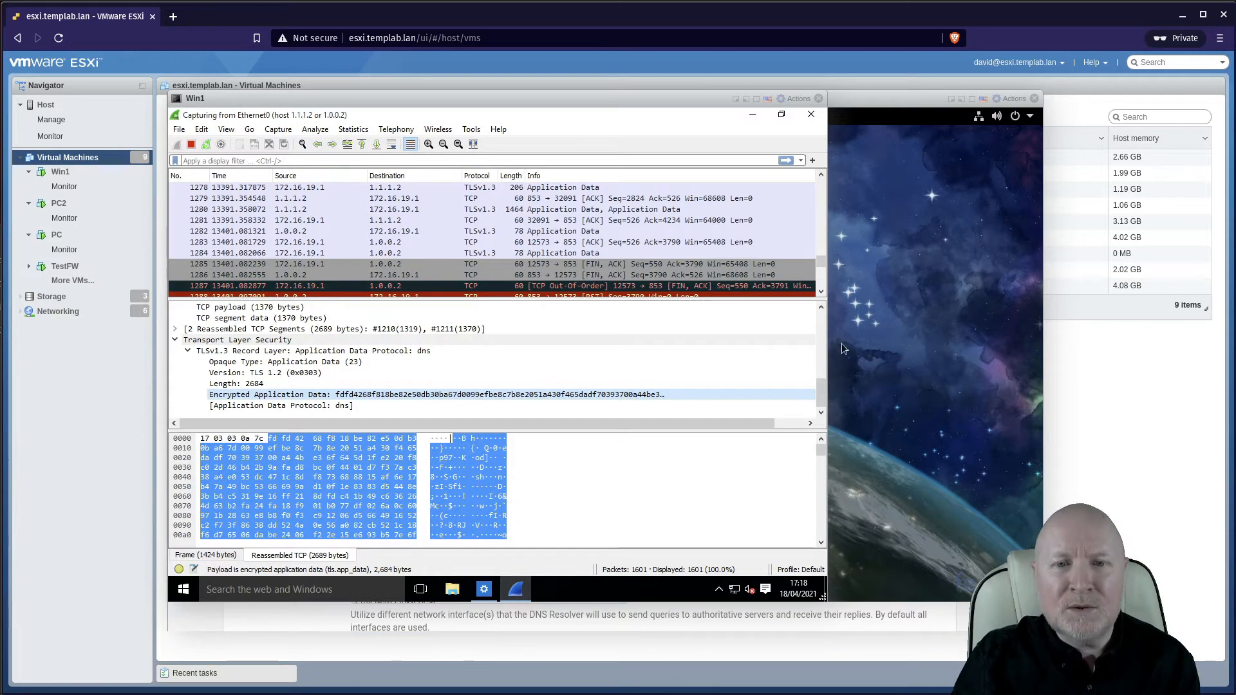
click(544, 212)
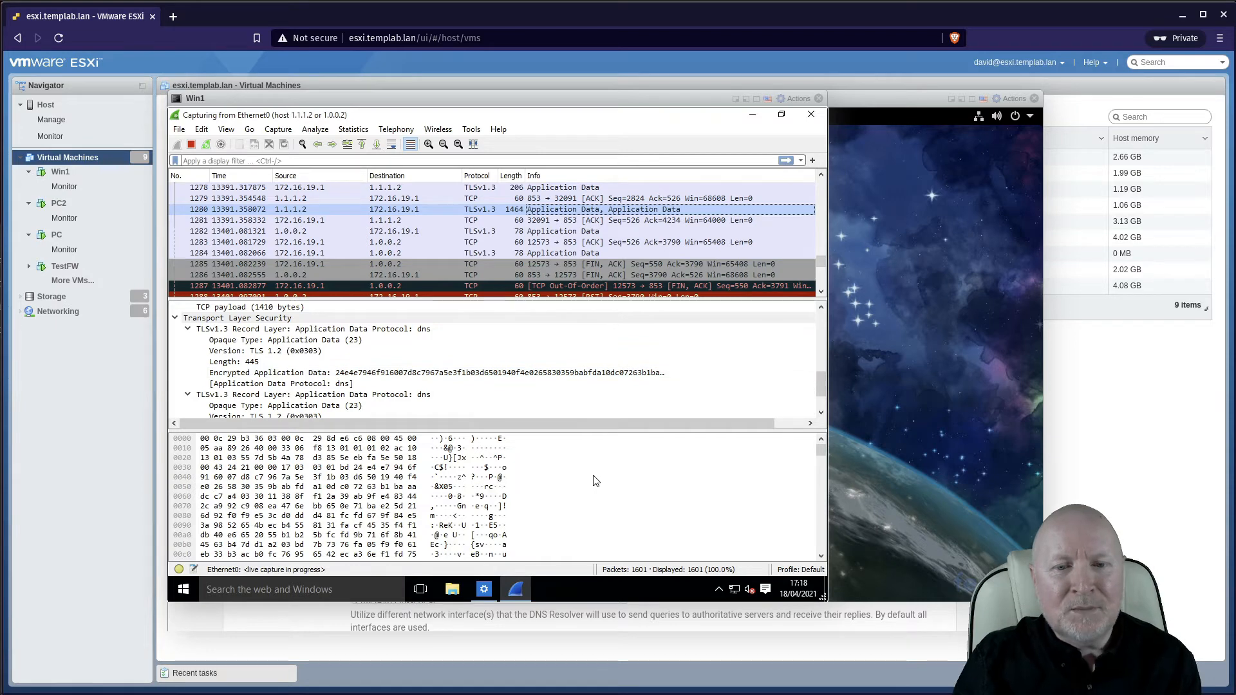
click(819, 450)
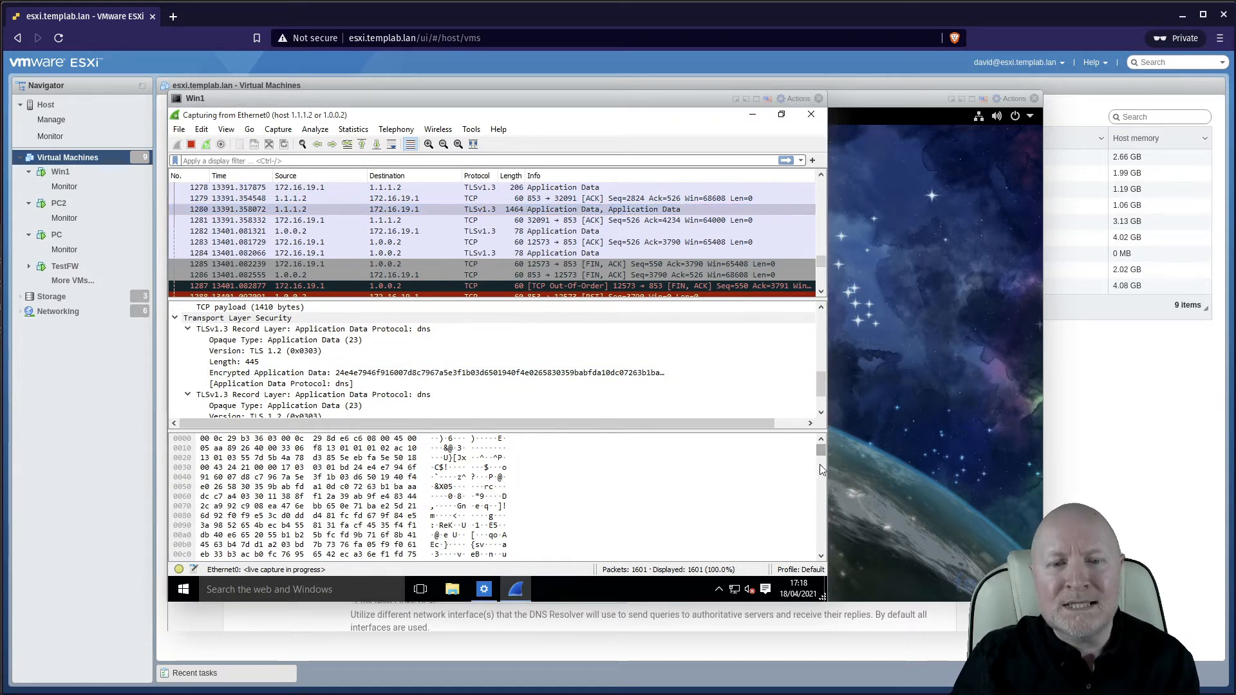
click(820, 543)
click(820, 548)
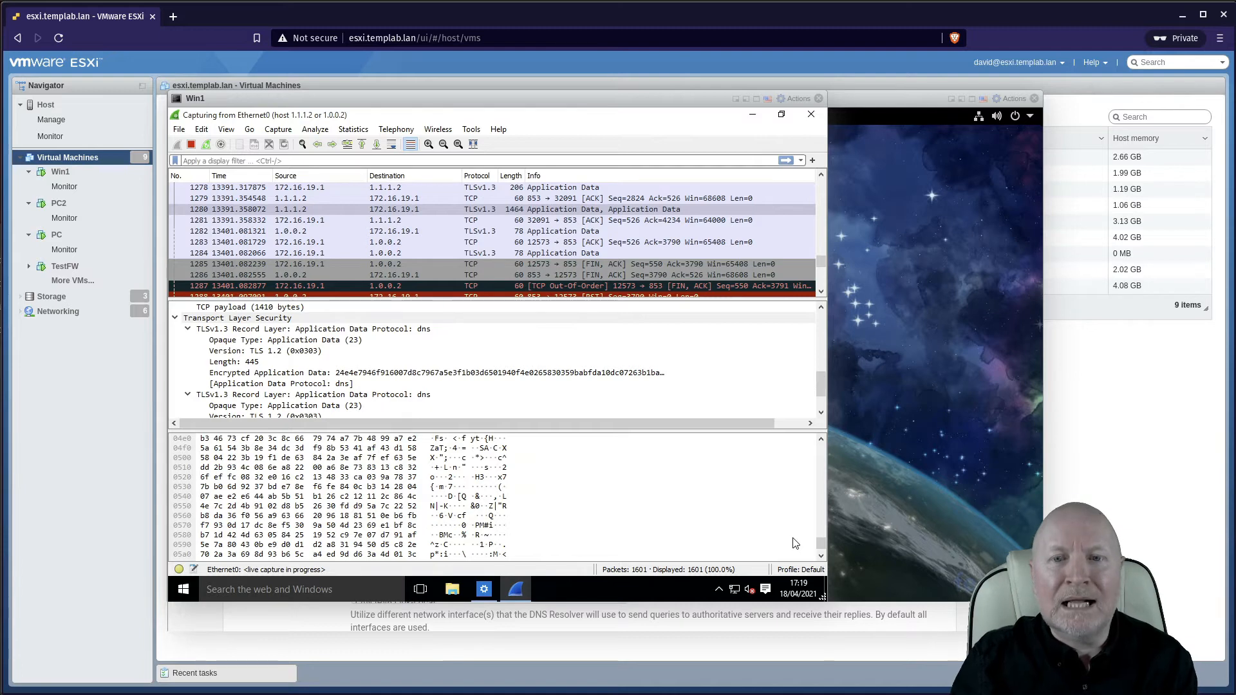
Step: Inspect the earlier Server Hello, Change Cipher Spec packet 1109 and examine the port 853 packets that follow it
drag(818, 258, 819, 248)
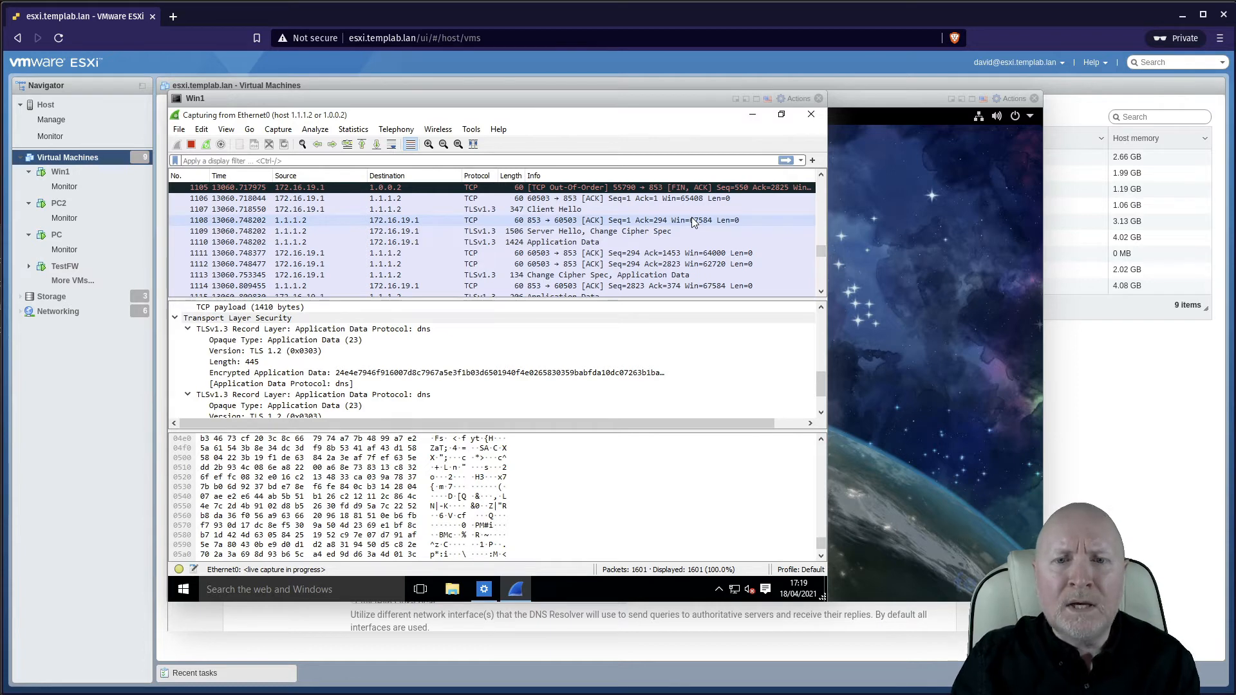
click(643, 233)
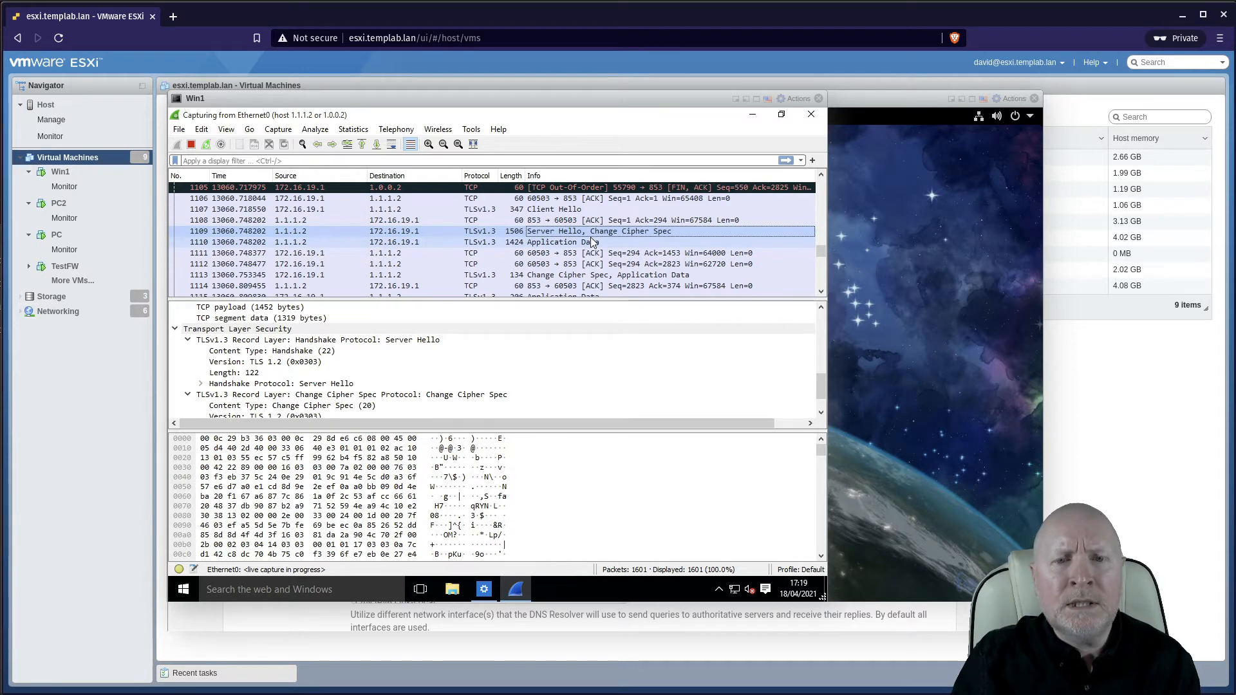
scroll(592, 242, down, 2)
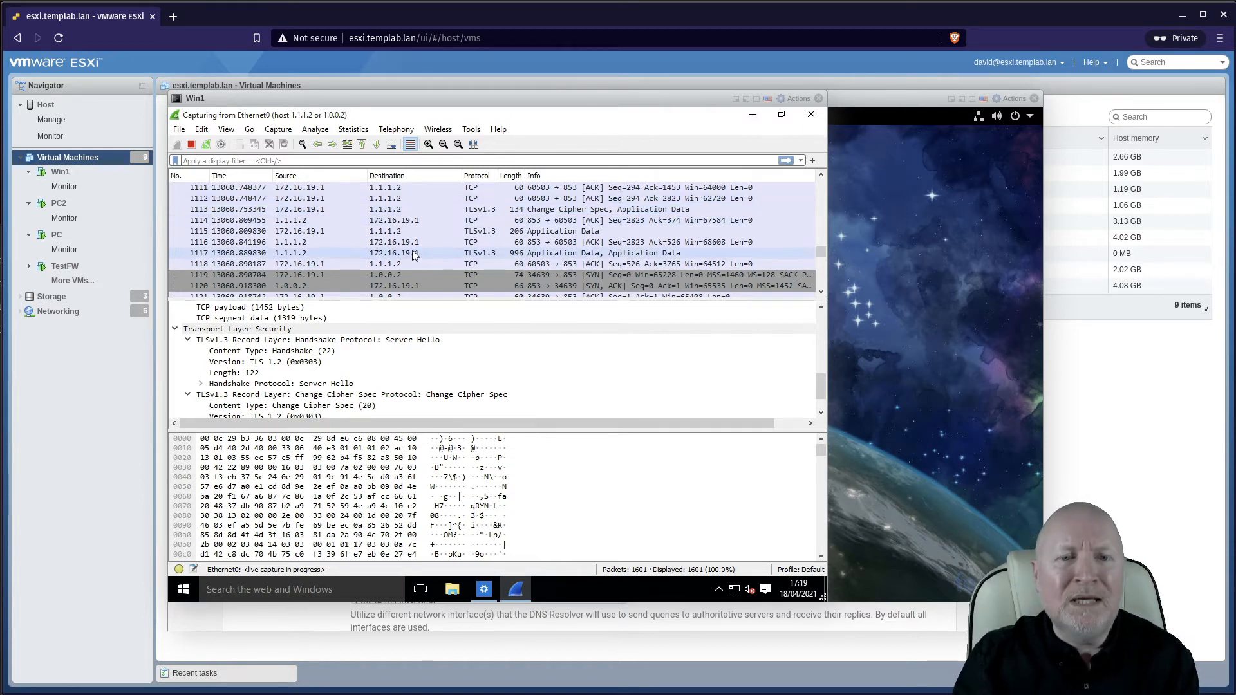
scroll(414, 255, down, 1)
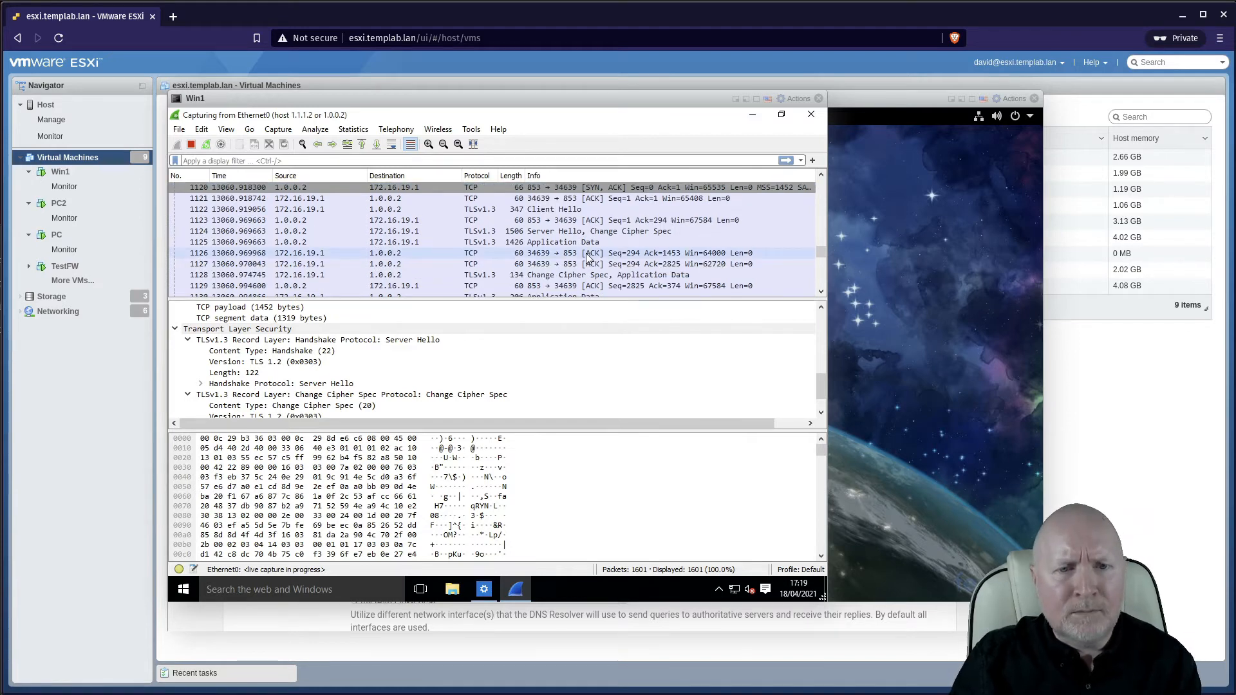
scroll(586, 257, down, 7)
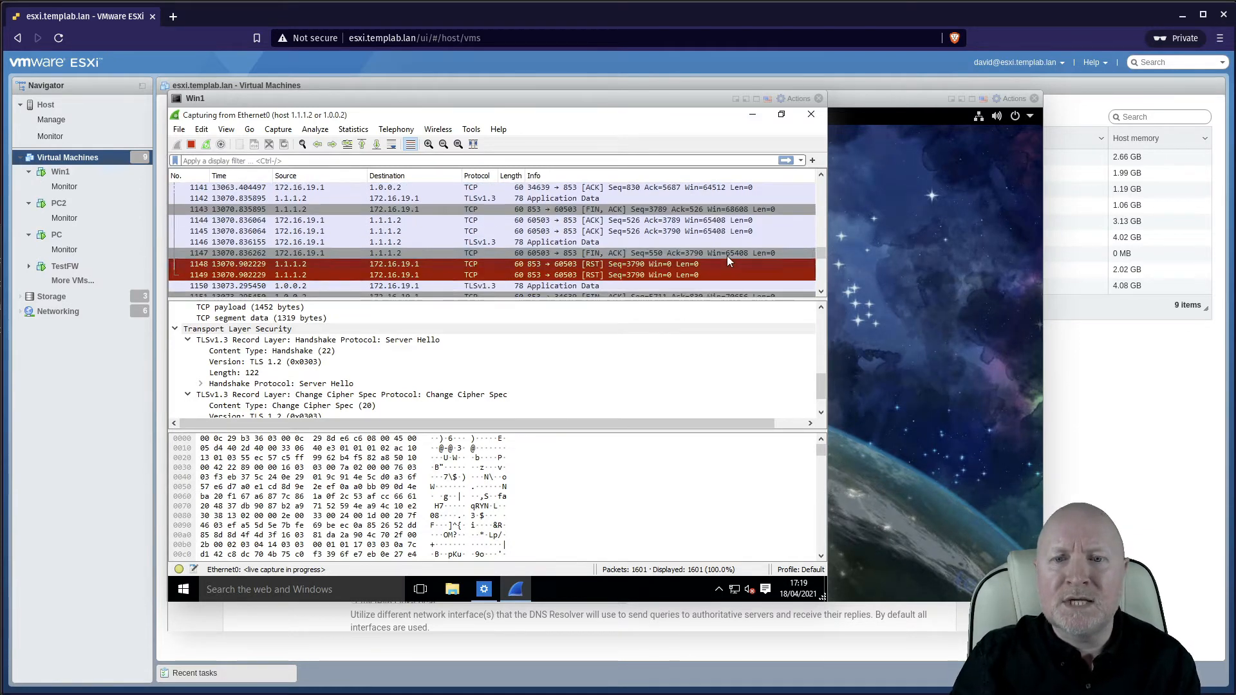
scroll(735, 256, down, 6)
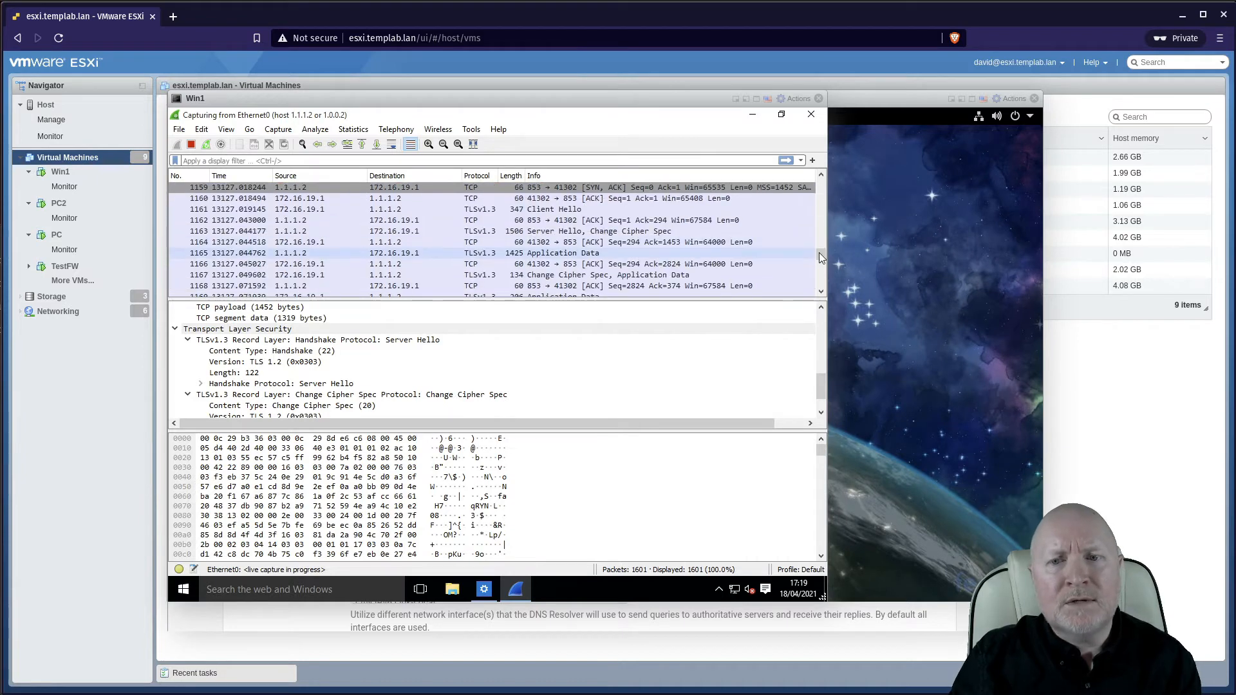
Step: Examine the newest port 853 packets at the end of the Wireshark capture, and switch to the Mgmt console
drag(820, 262, 829, 295)
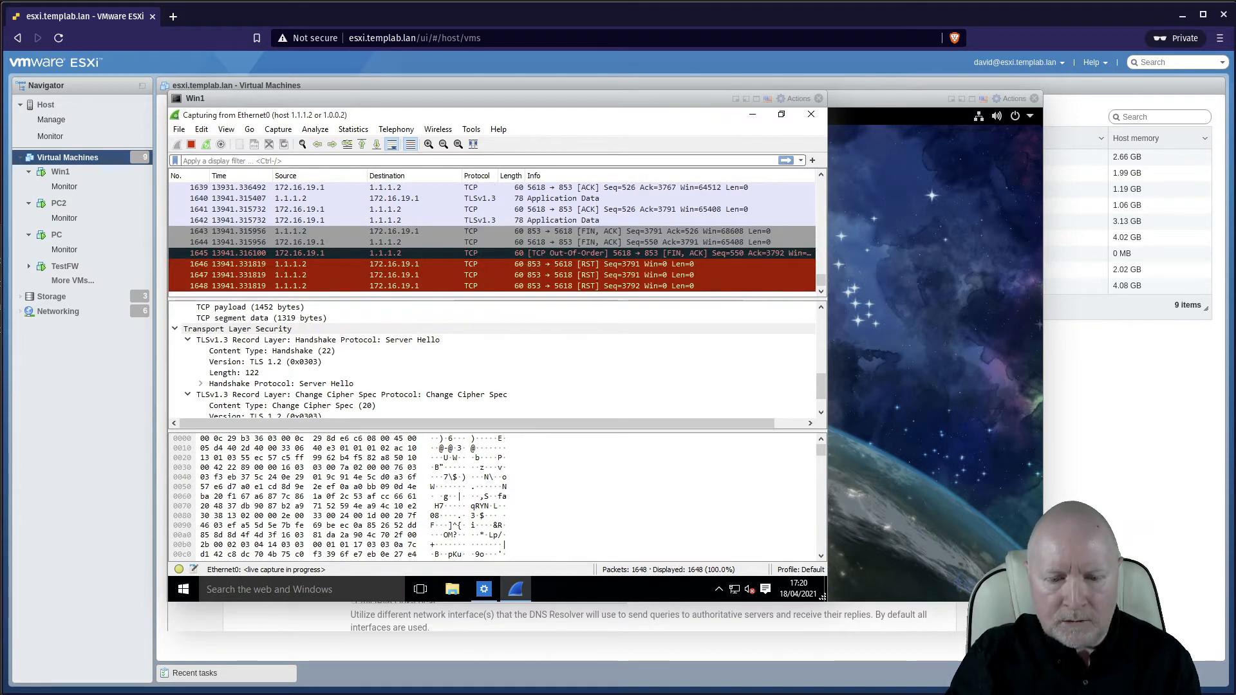
key(alt+Tab)
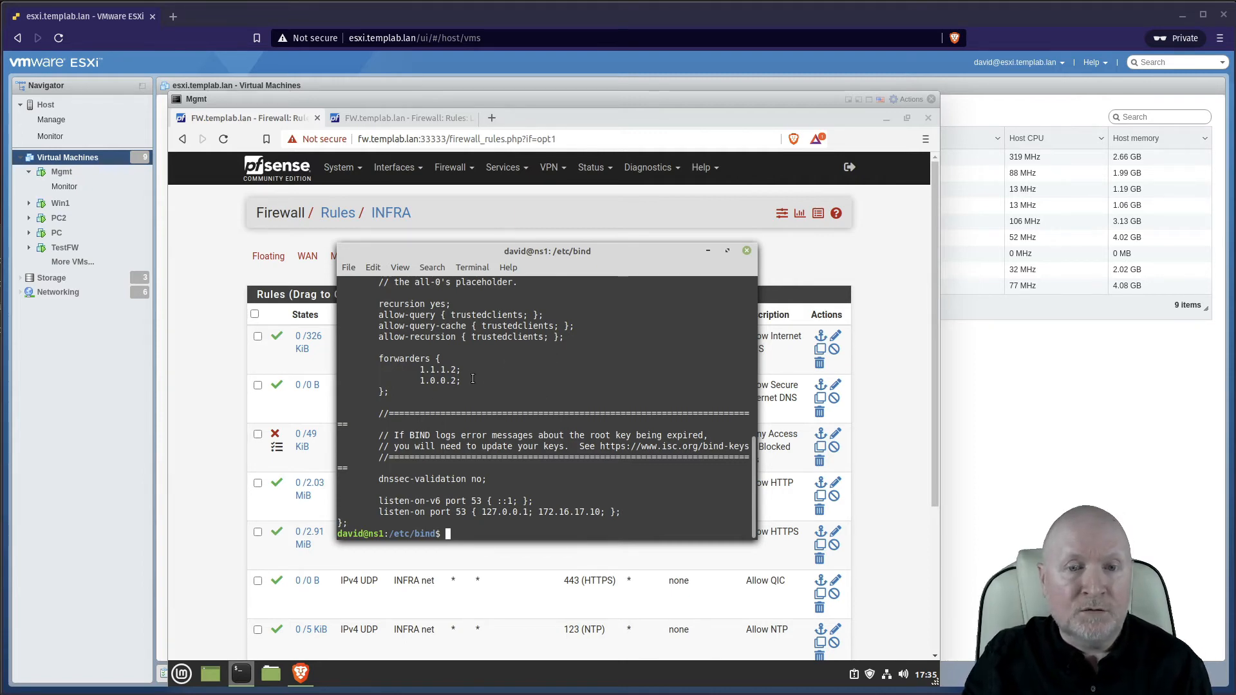
Step: Open pfSense's General Setup page and compare its DNS server settings with the forwarders in the BIND configuration
click(339, 169)
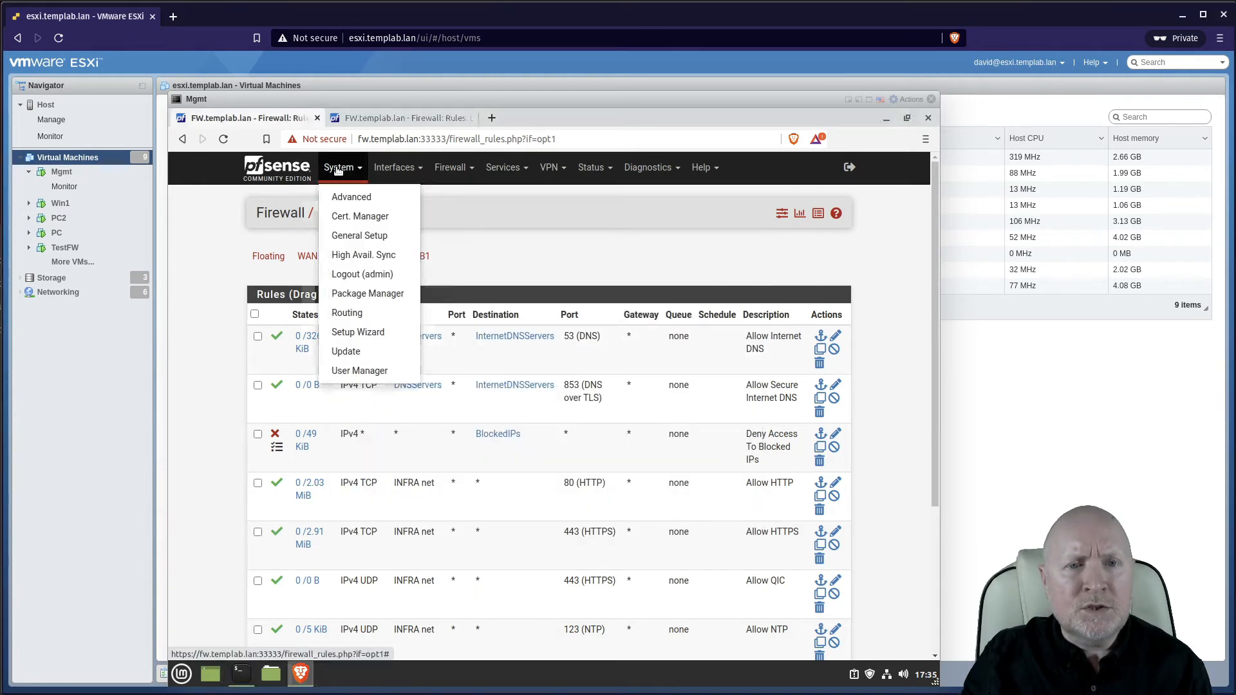
click(335, 236)
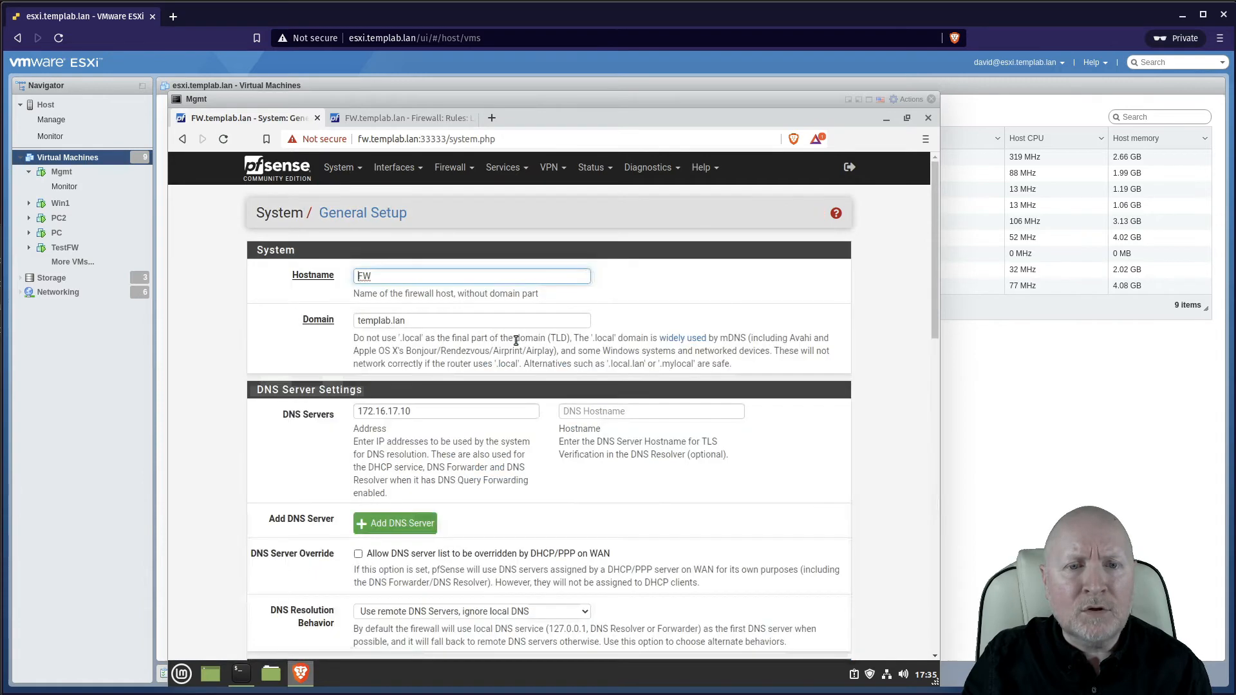
scroll(487, 354, down, 1)
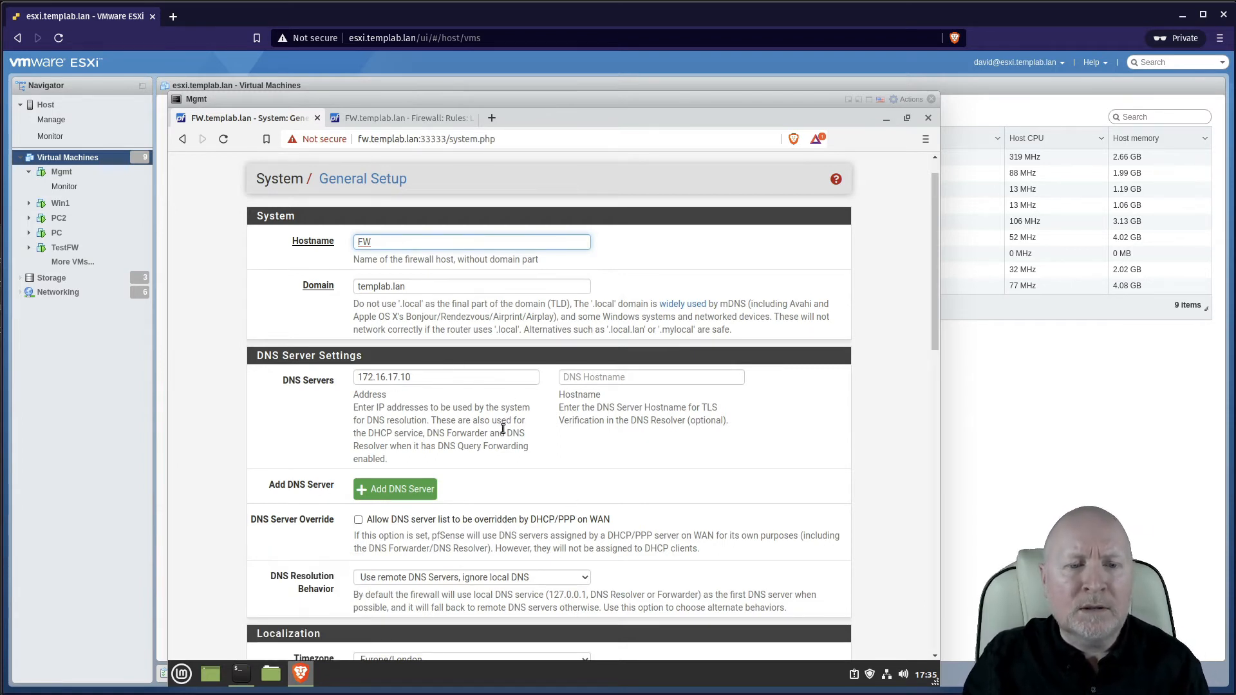
click(247, 671)
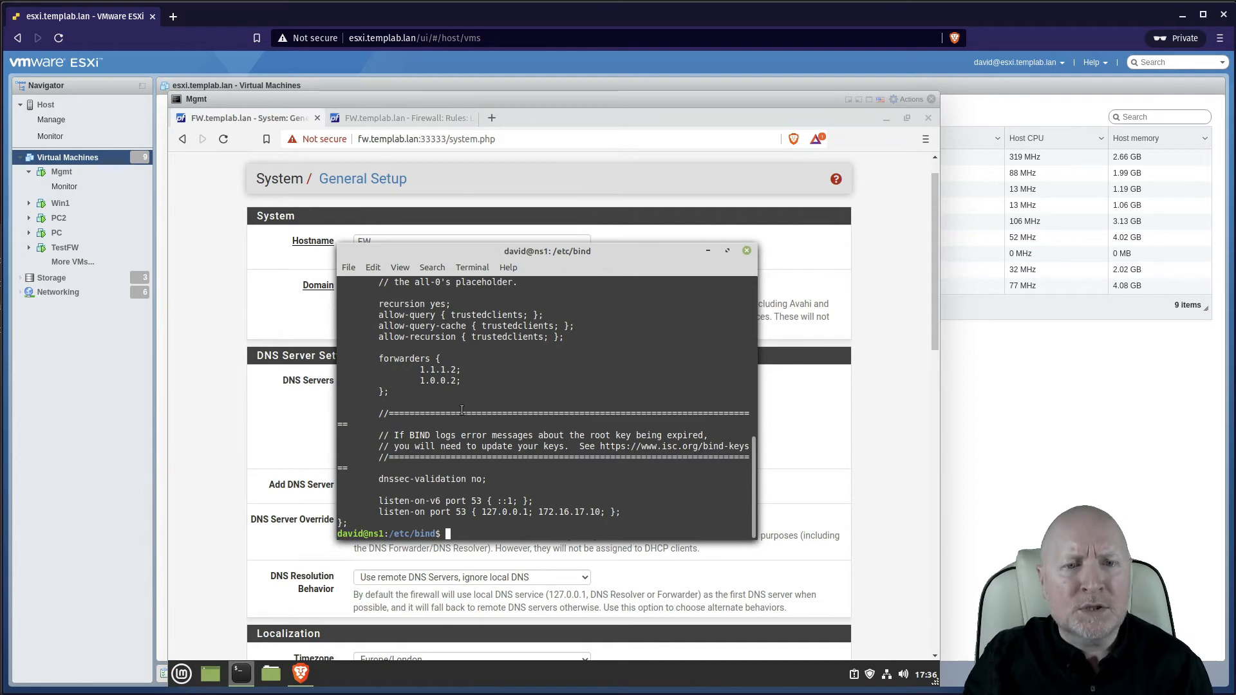
click(277, 325)
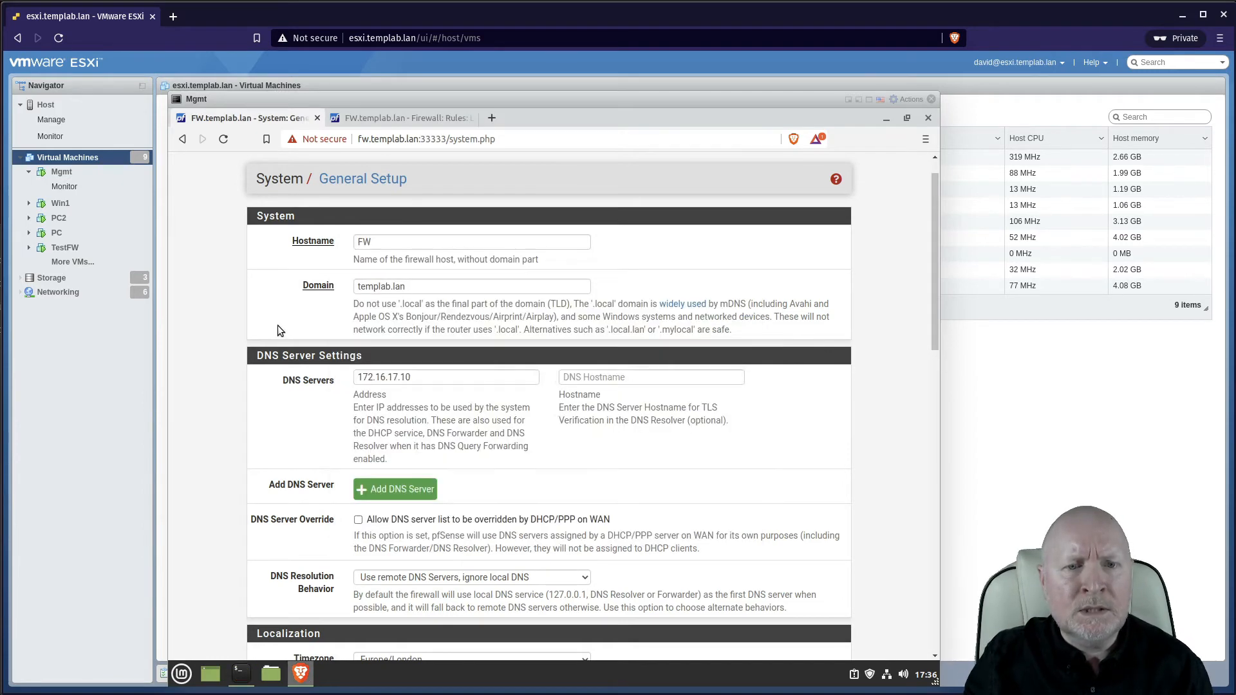
Step: Replace pfSense's DNS server with 1.1.1.2, add 1.0.0.2 as a second server, and save the General Setup settings
double_click(403, 377)
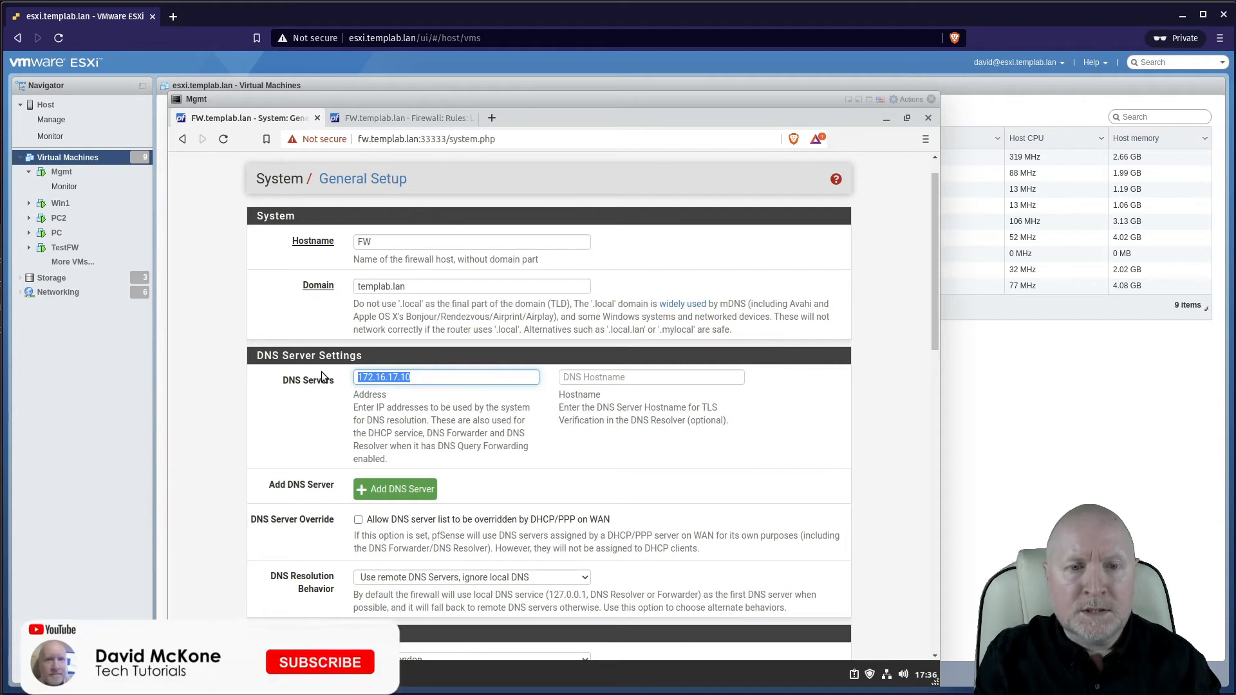
text(1.1.1.2)
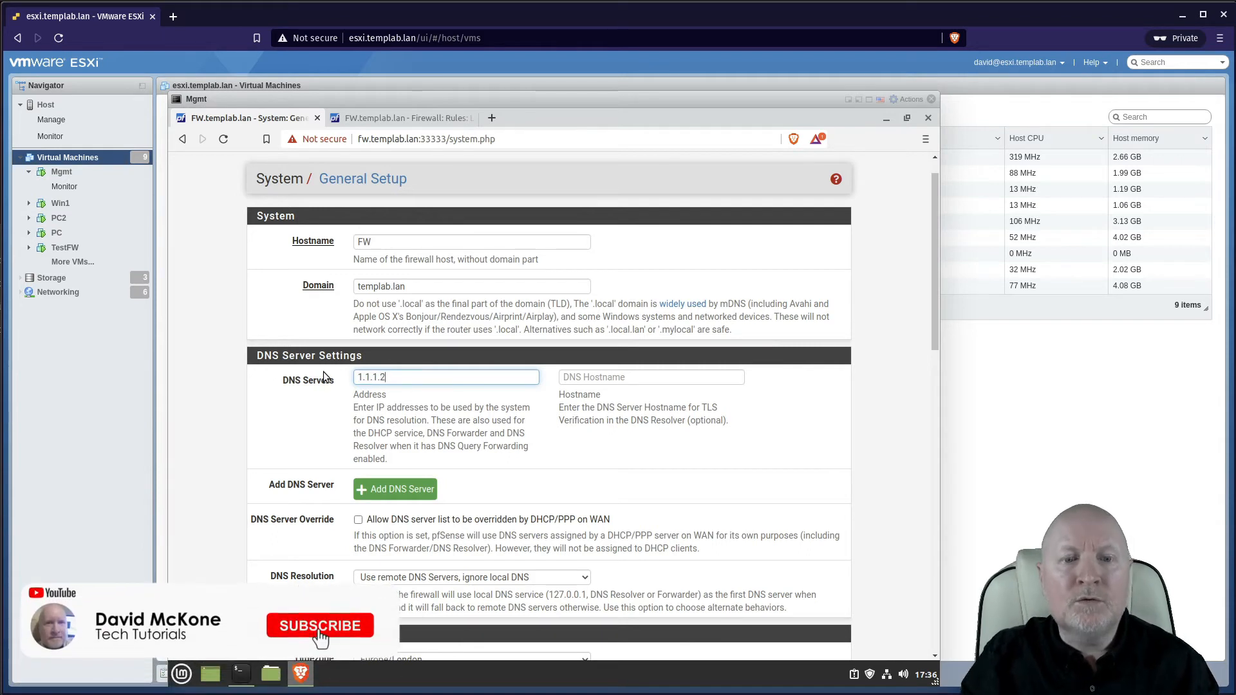
click(407, 493)
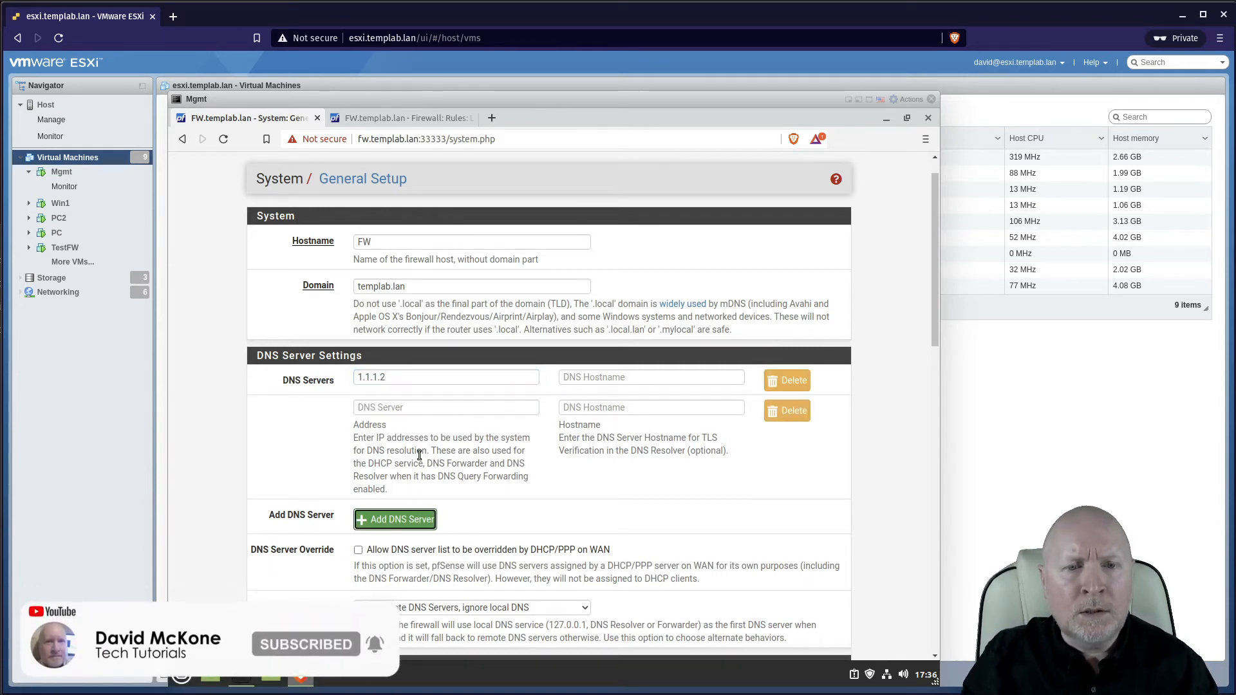
text(1.0.0.2)
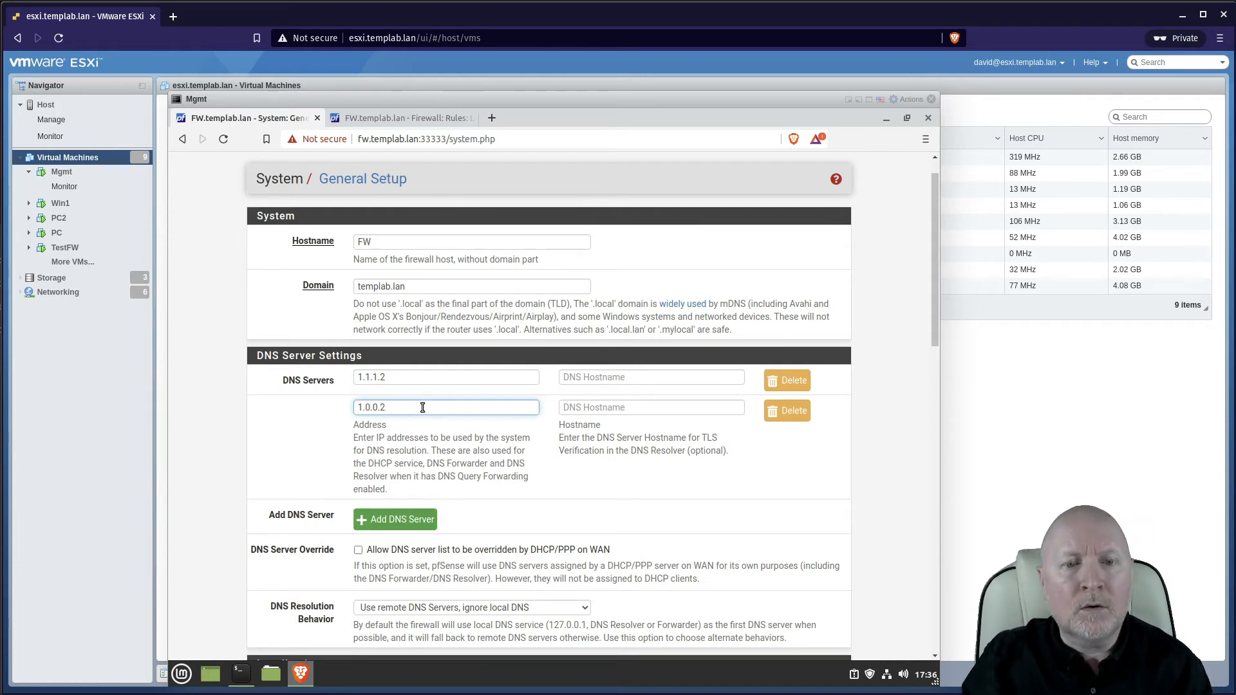
scroll(650, 435, down, 4)
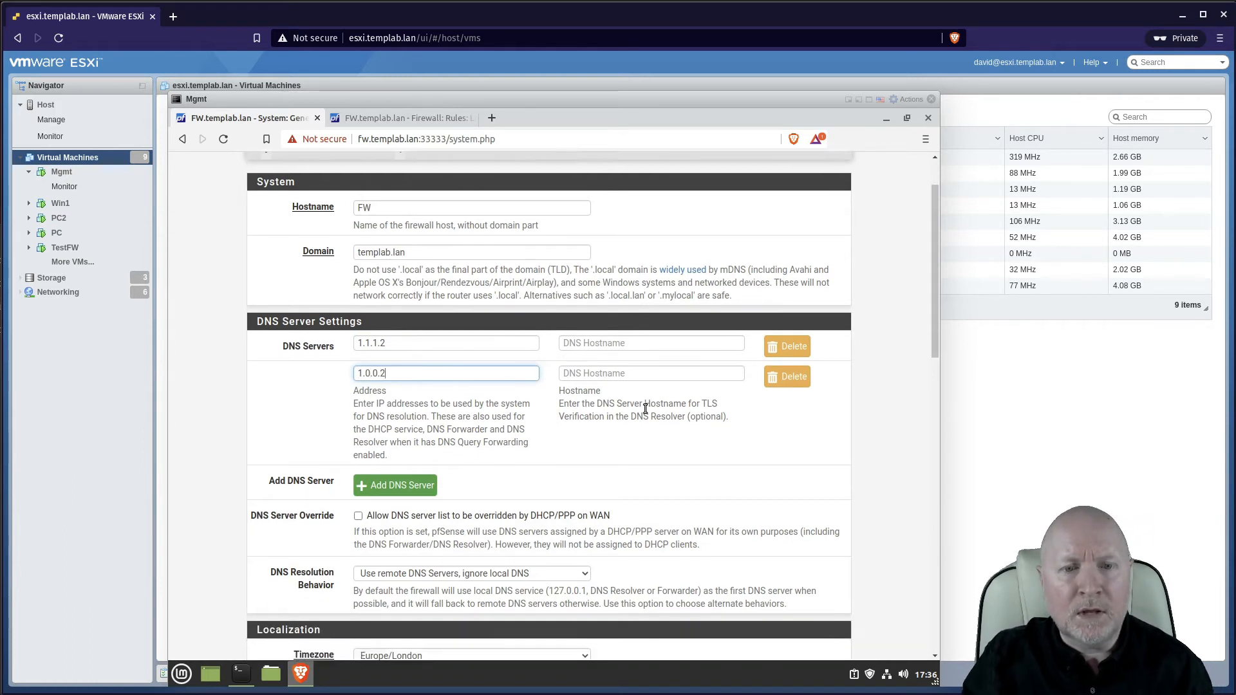
scroll(641, 416, down, 3)
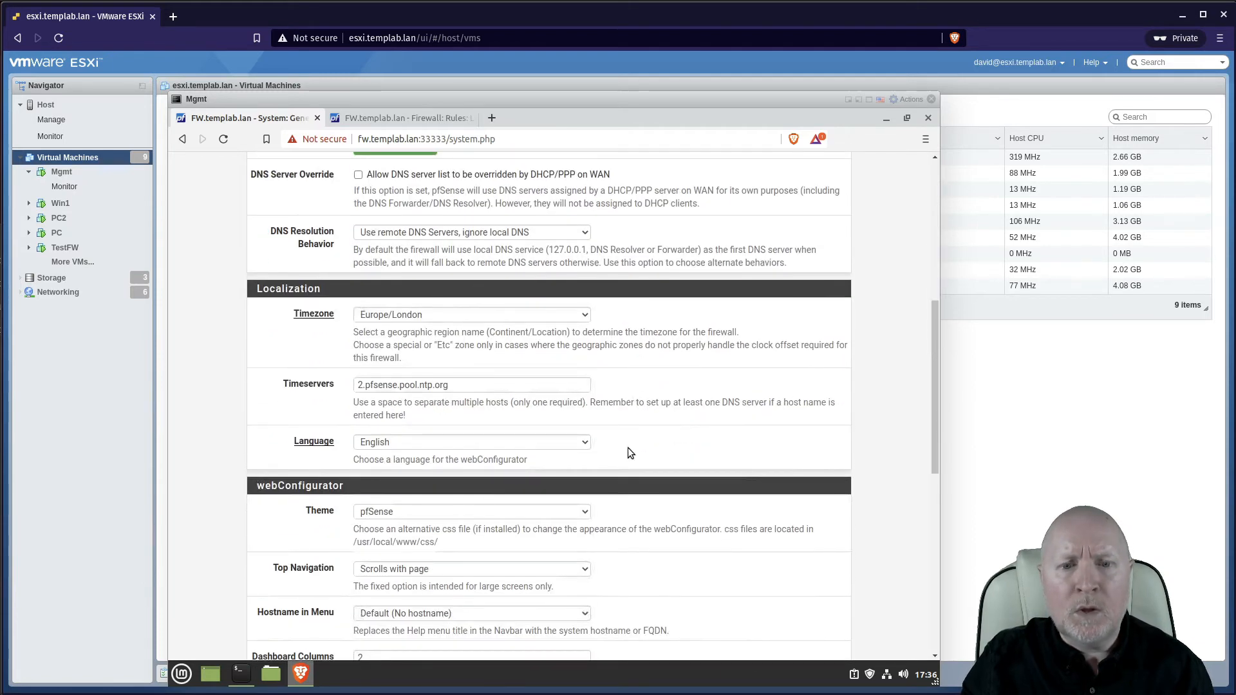
drag(937, 415, 929, 608)
click(377, 592)
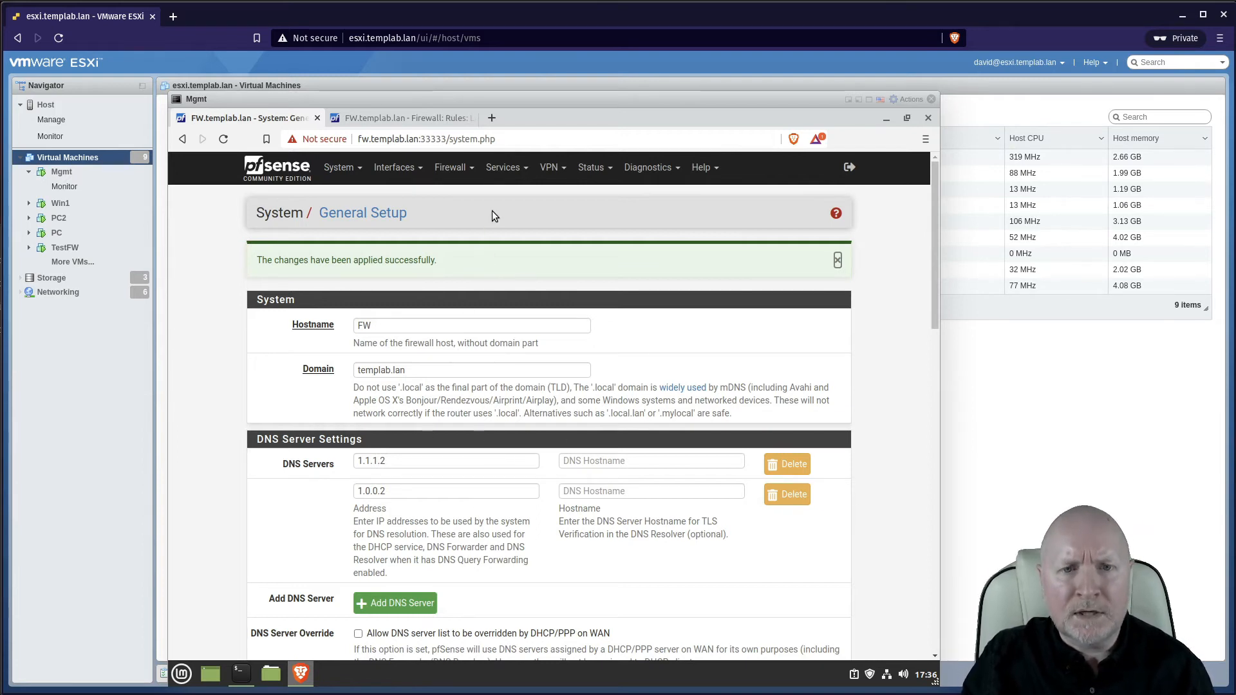
Step: Open the INFRA firewall rules and inspect the DNSServers and InternetDNSServers alias details in the DNS rules
click(460, 168)
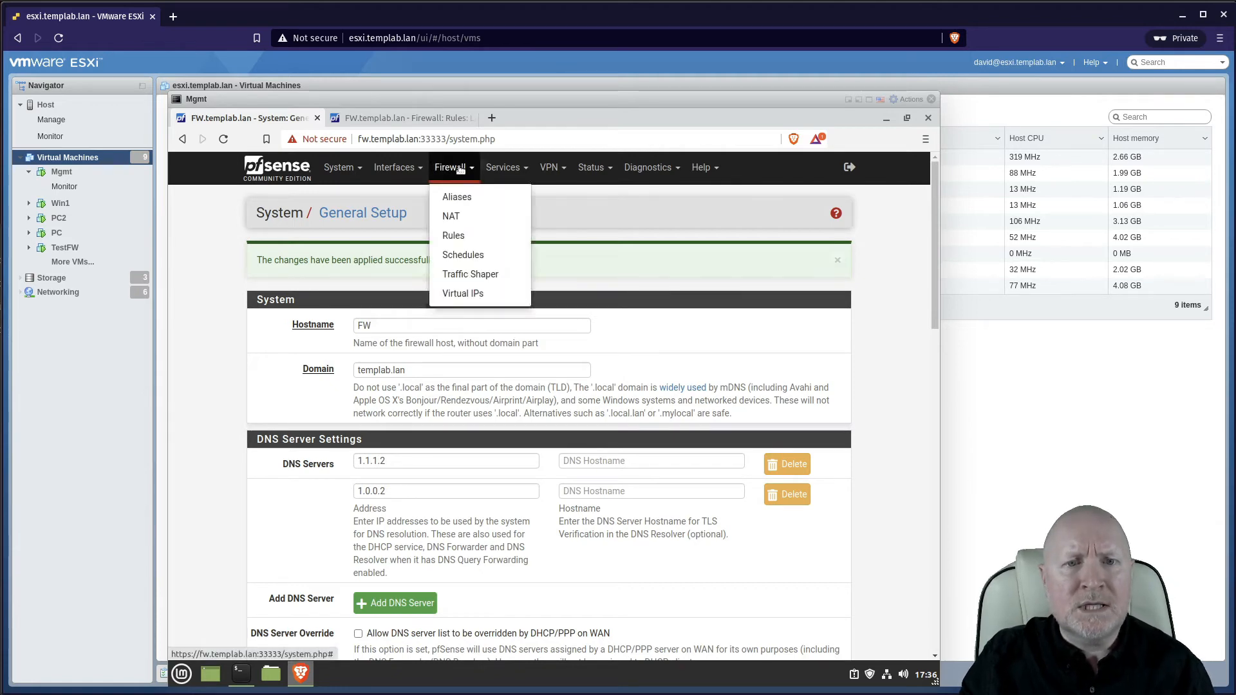
click(461, 236)
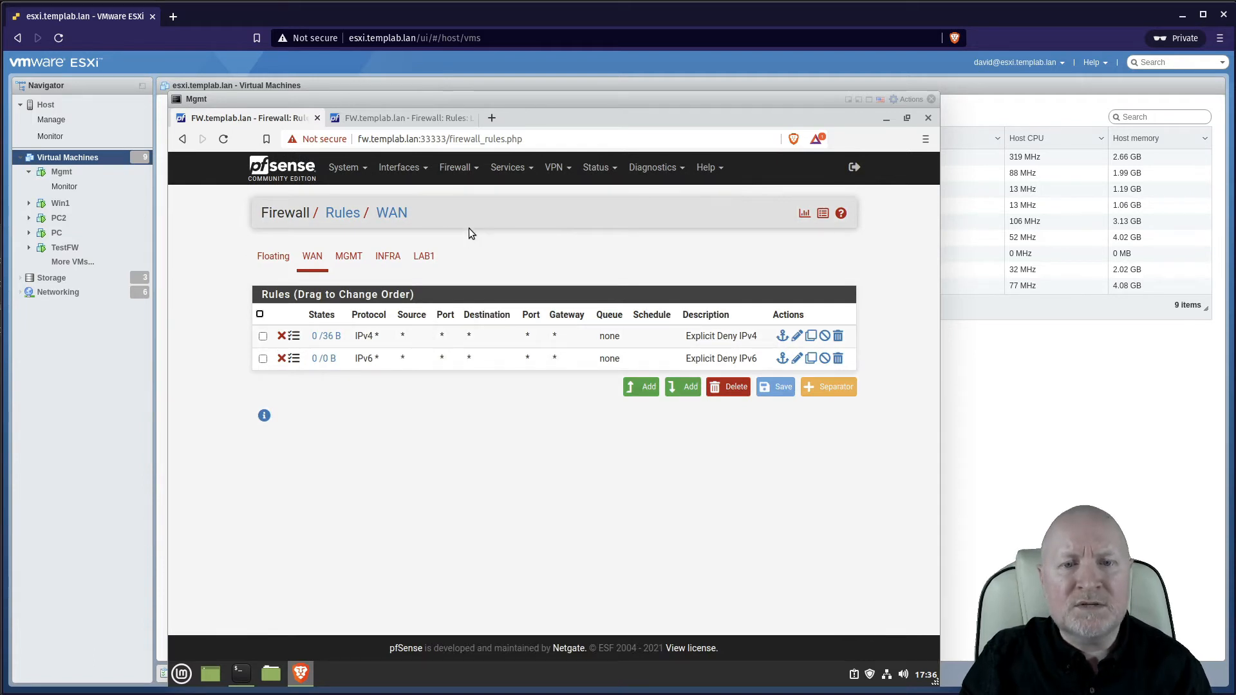
click(396, 259)
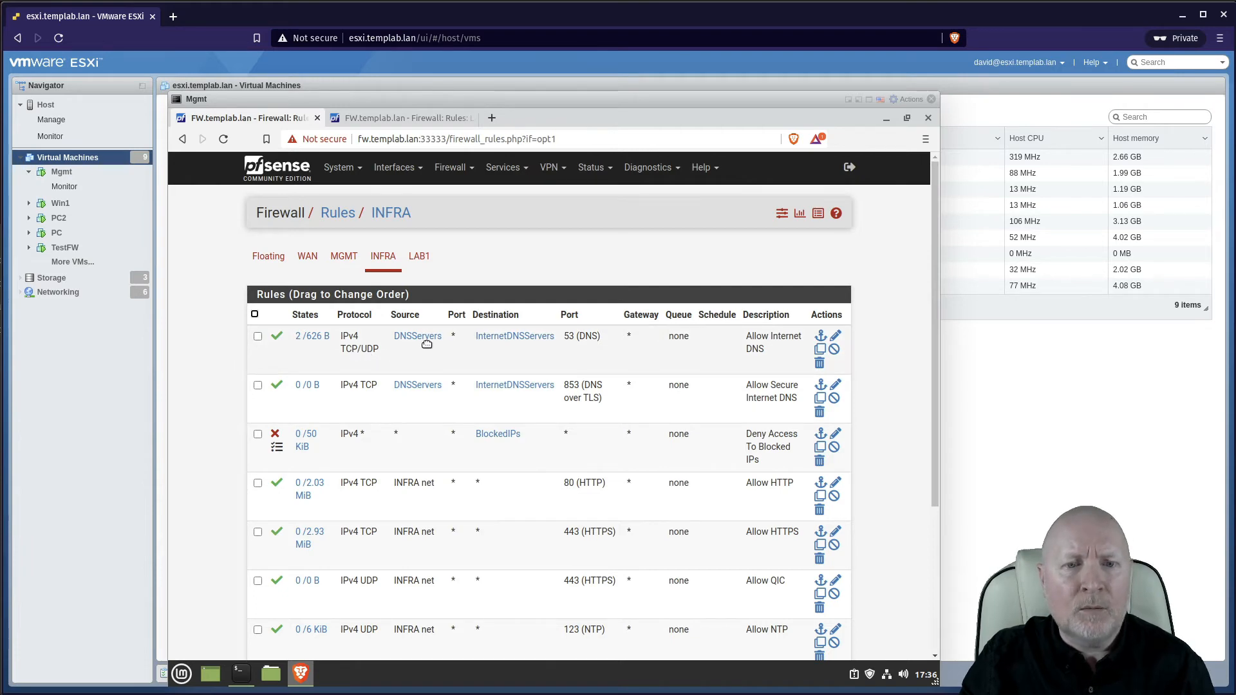
mouse_move(429, 342)
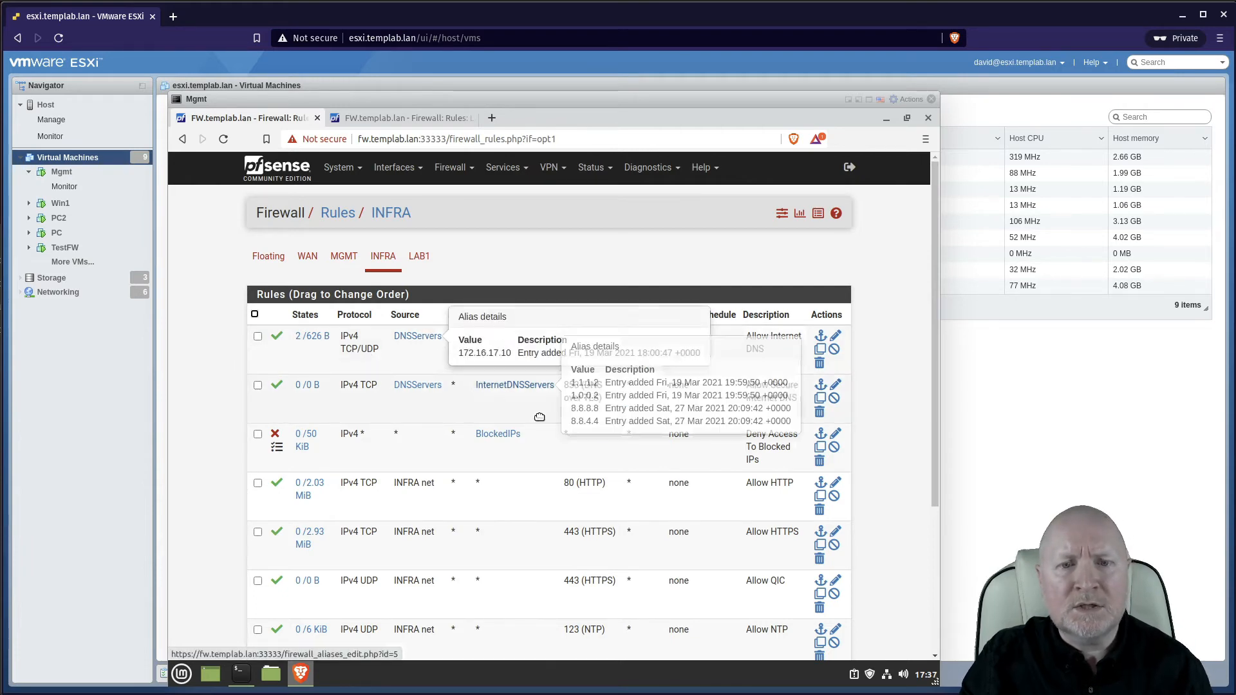
mouse_move(498, 339)
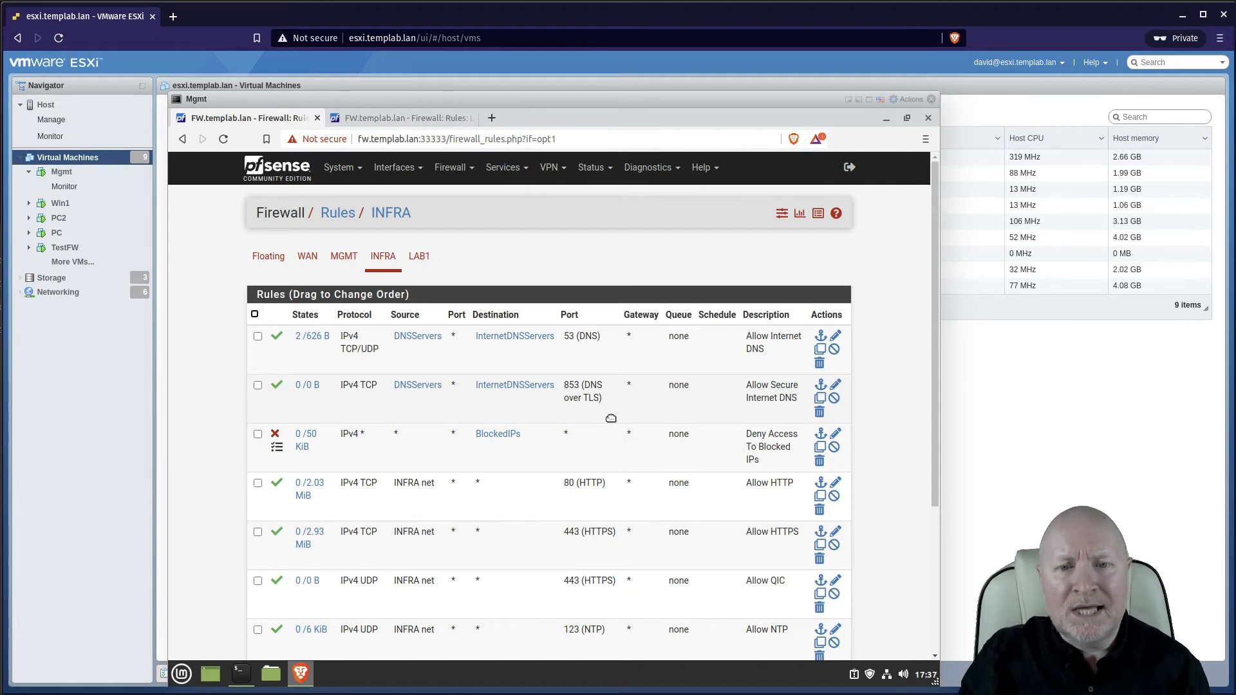
Step: Add a new pass rule above the existing INFRA firewall rules and set its protocol to TCP/UDP
scroll(630, 461, down, 1)
scroll(630, 461, down, 3)
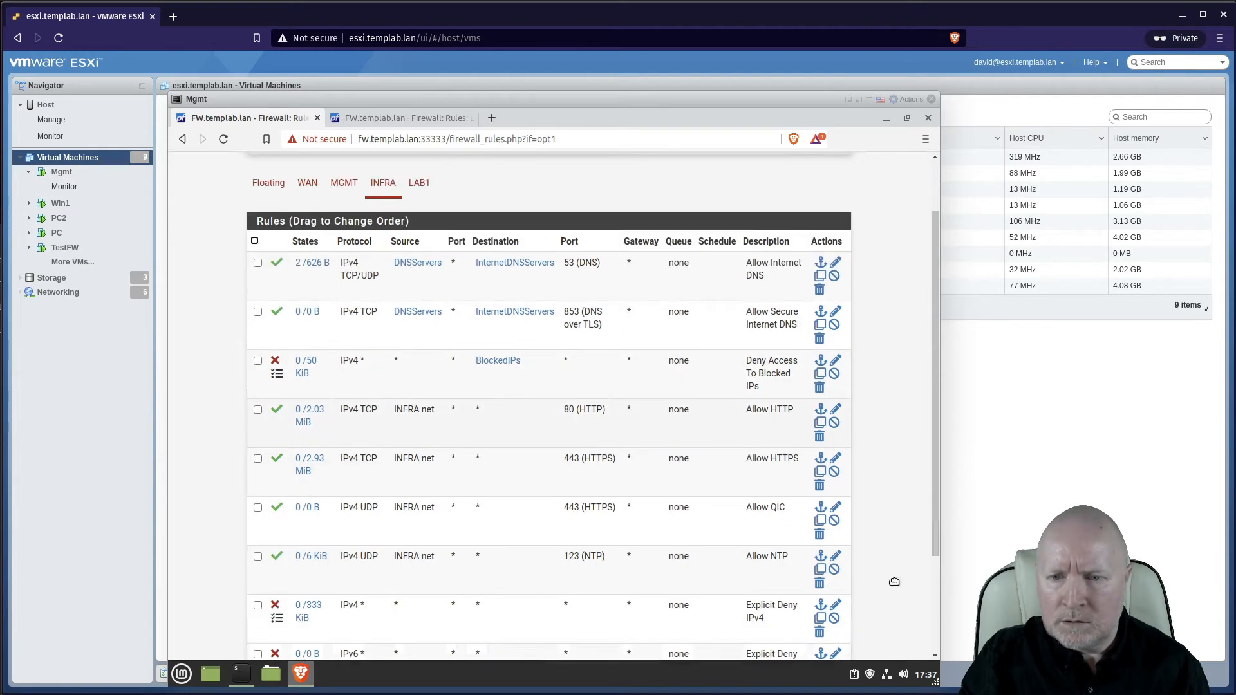
click(647, 644)
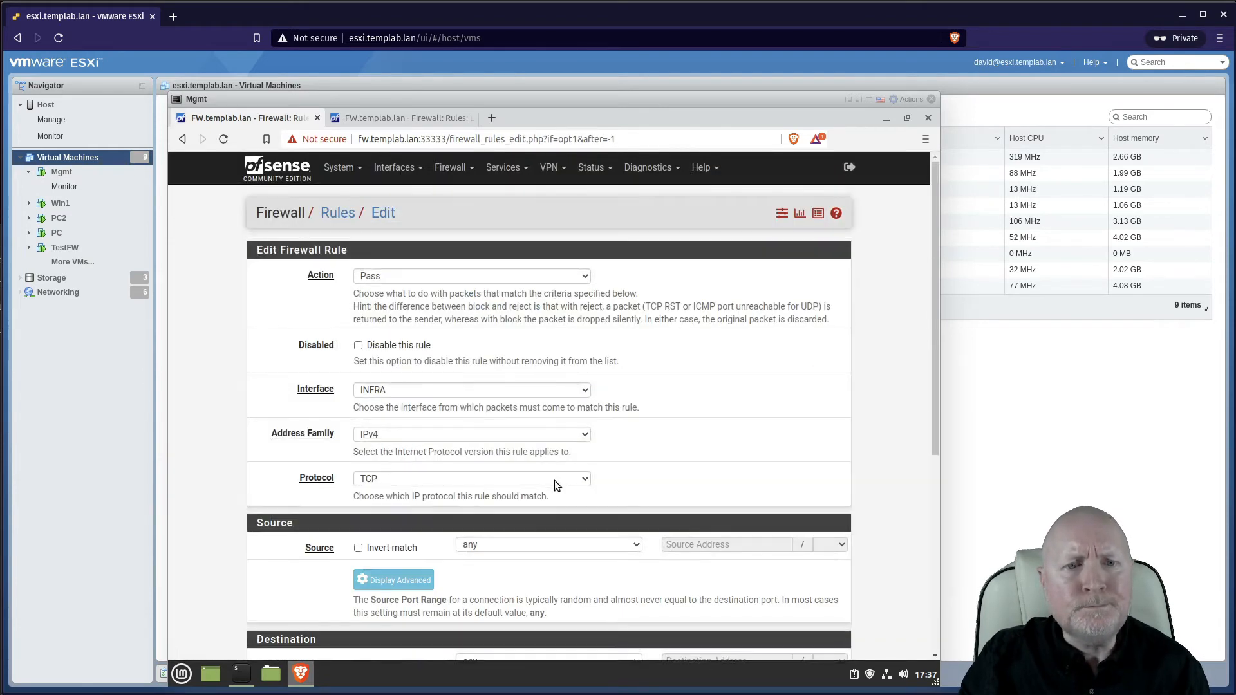
click(387, 476)
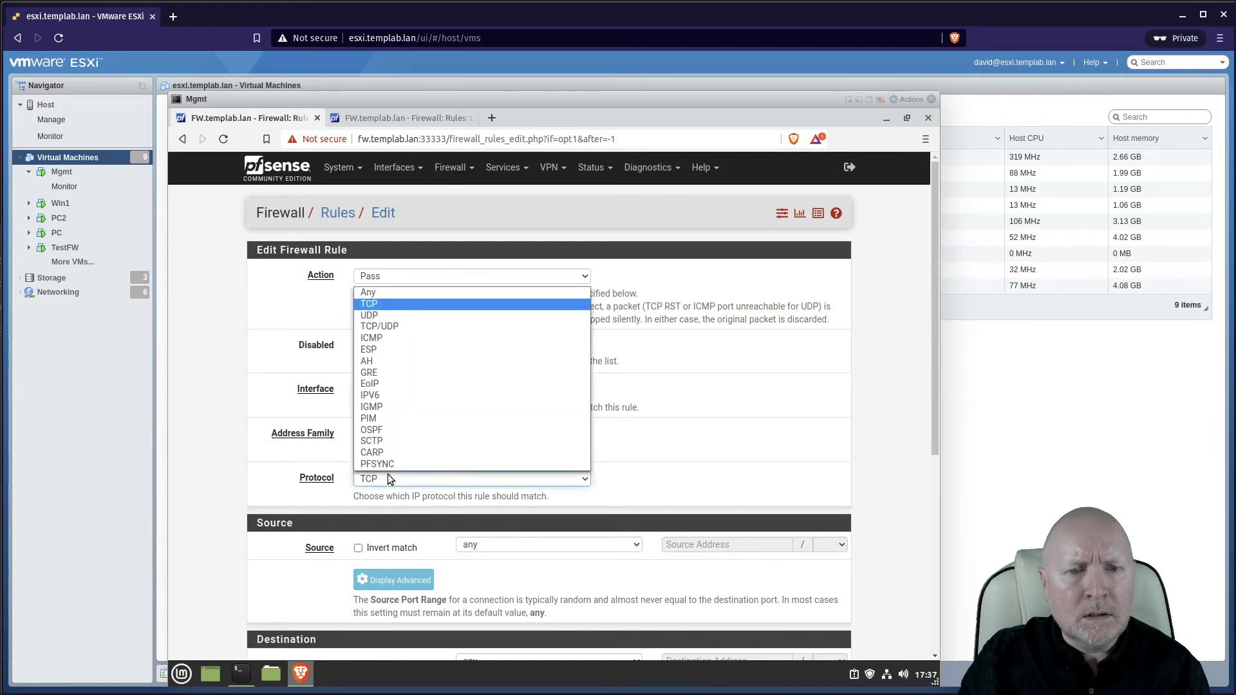
click(391, 304)
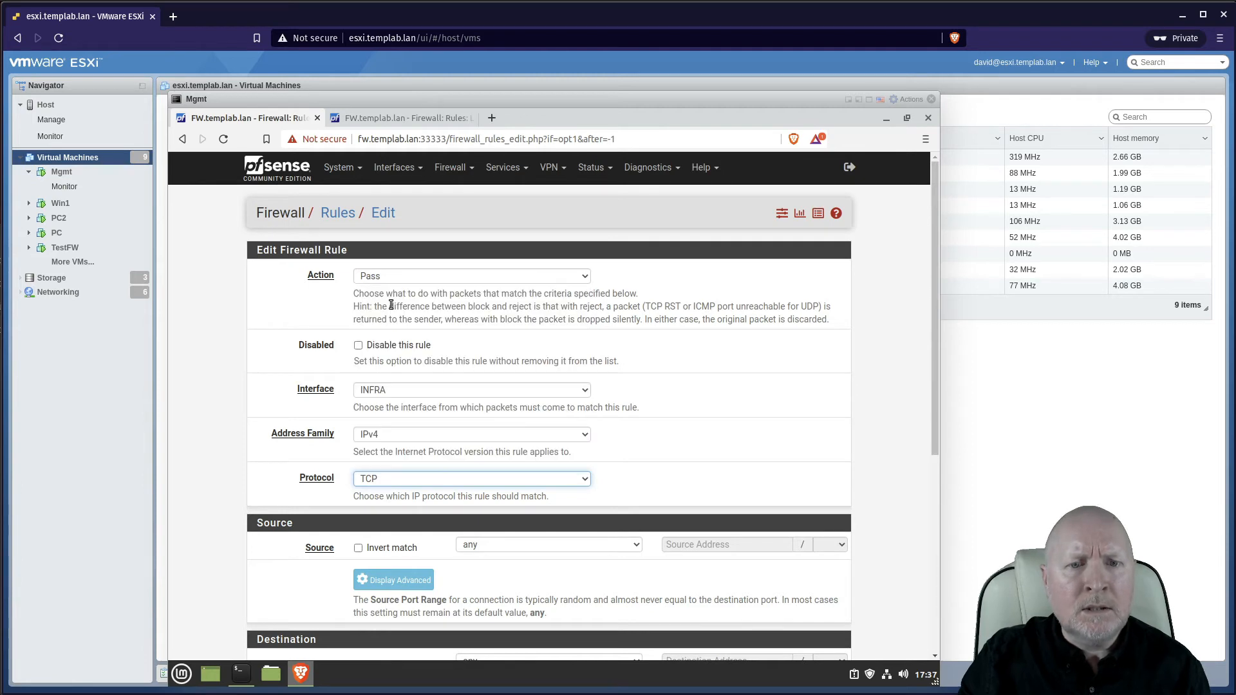
click(390, 480)
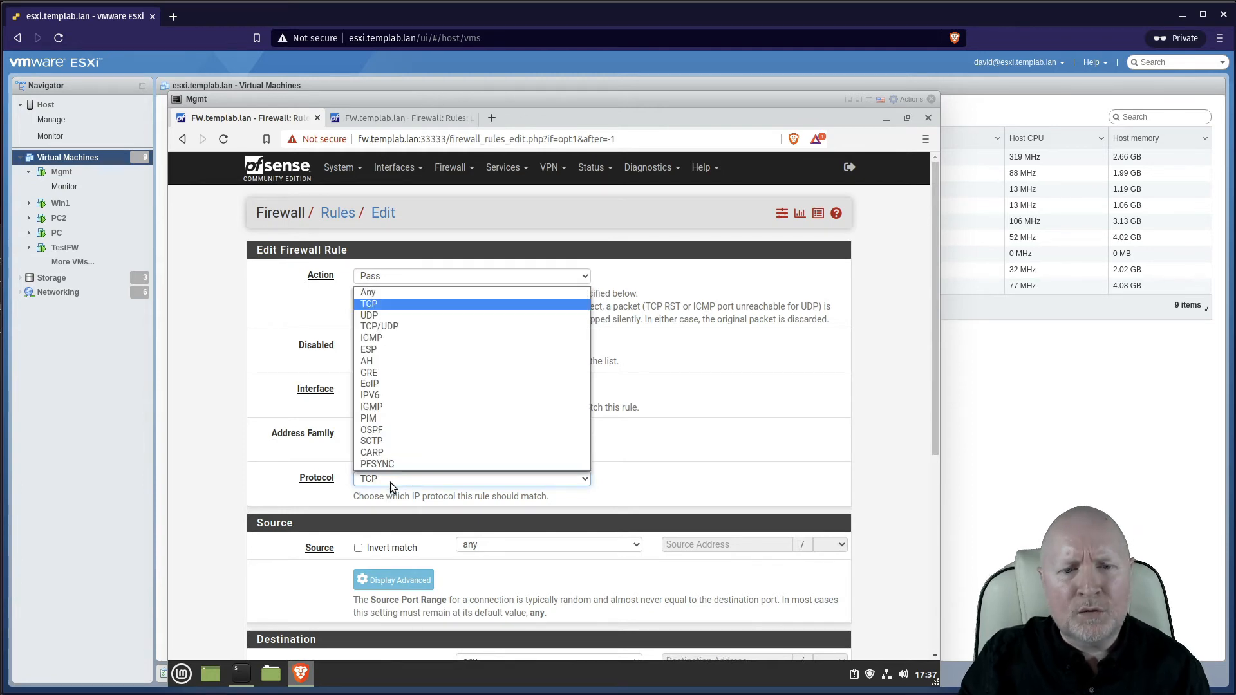
click(403, 329)
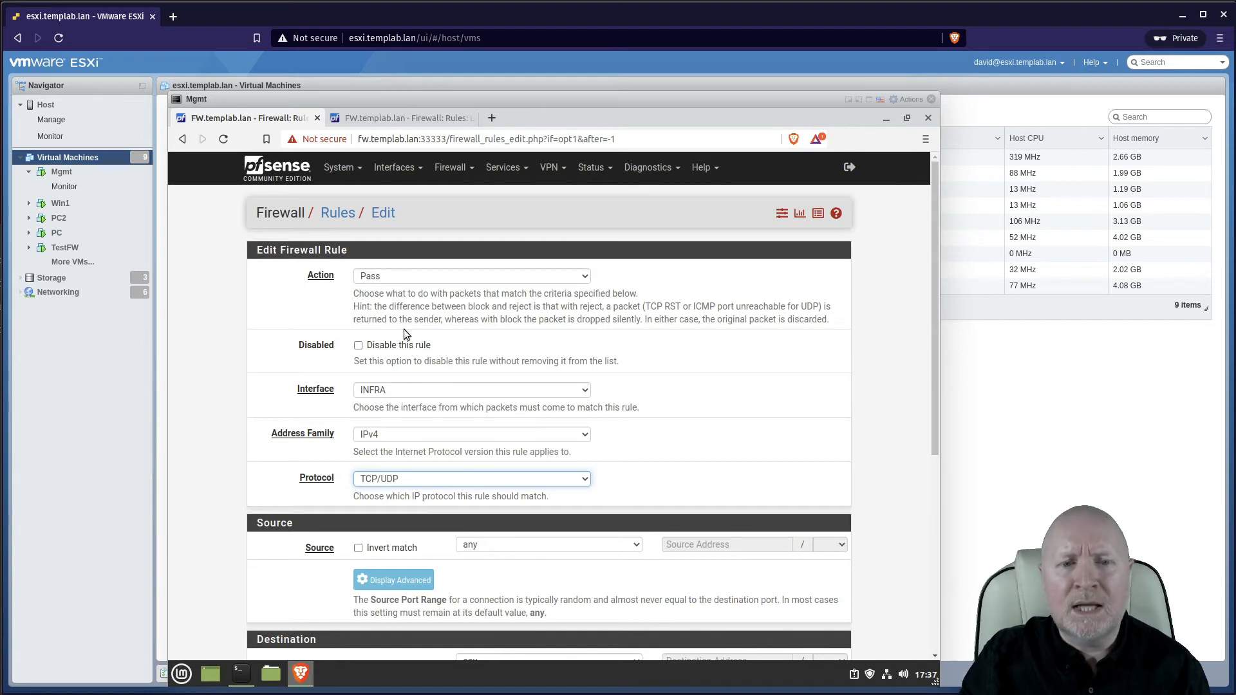
Step: Set the new rule's source to a single host or alias, using the DNSServers alias
scroll(656, 449, down, 1)
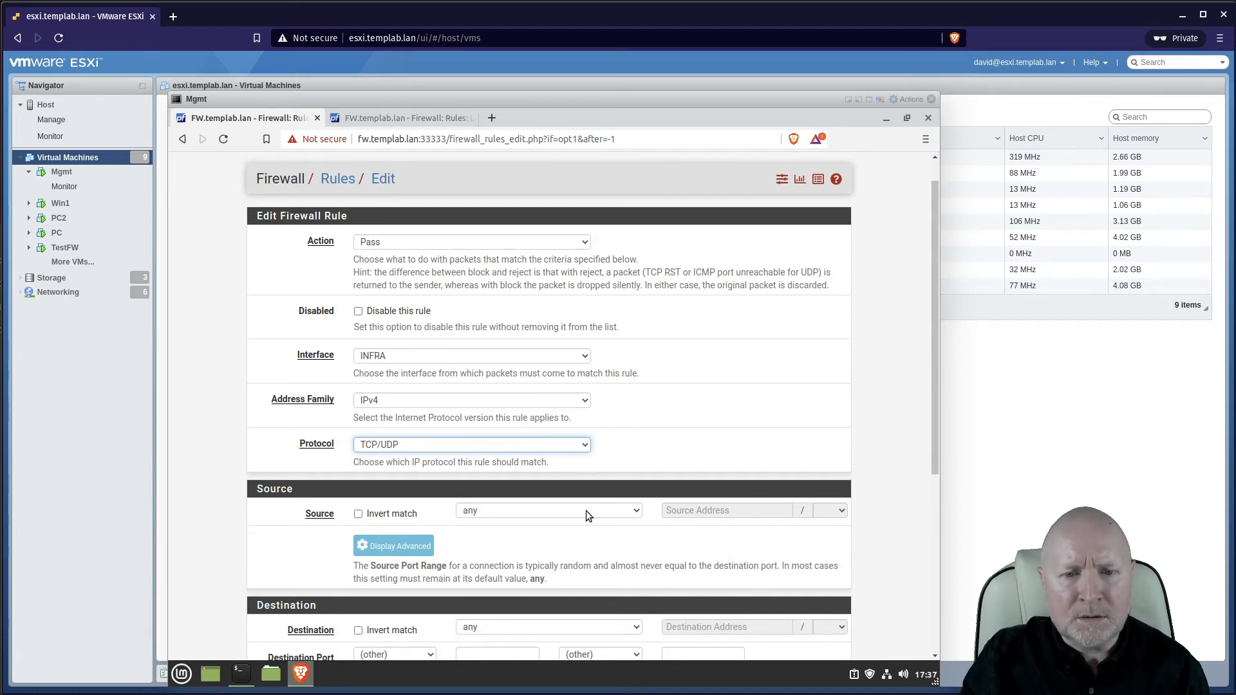
click(586, 511)
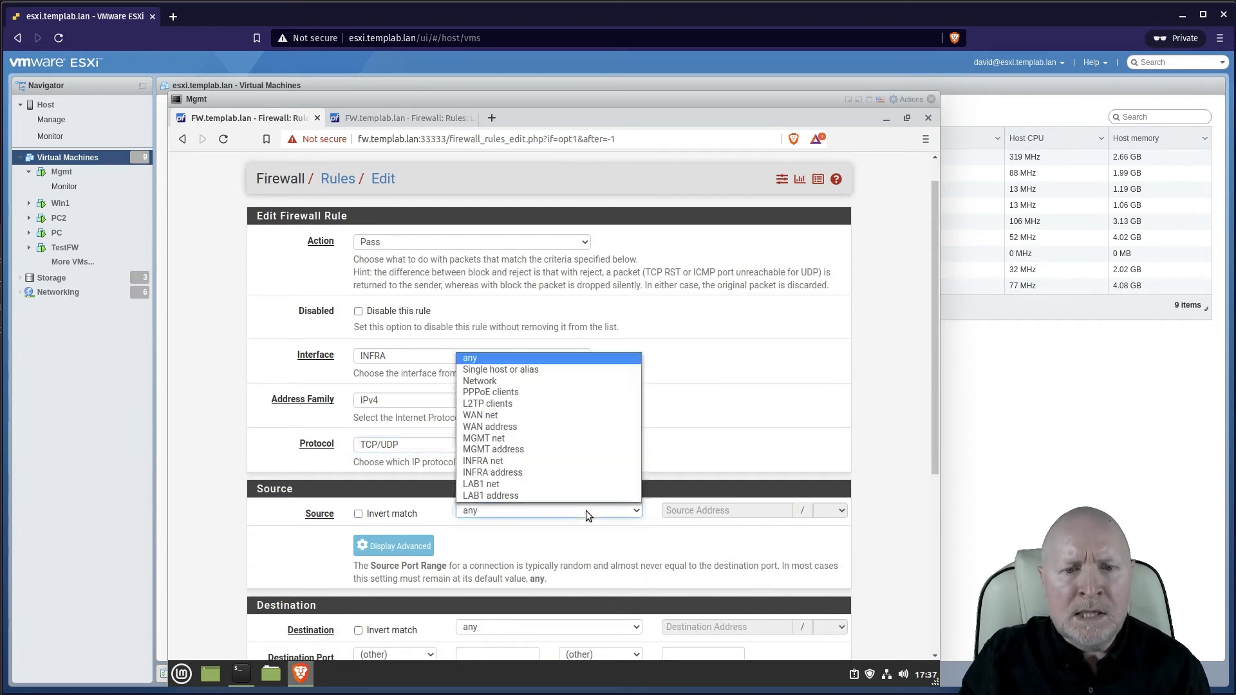
click(523, 371)
click(698, 507)
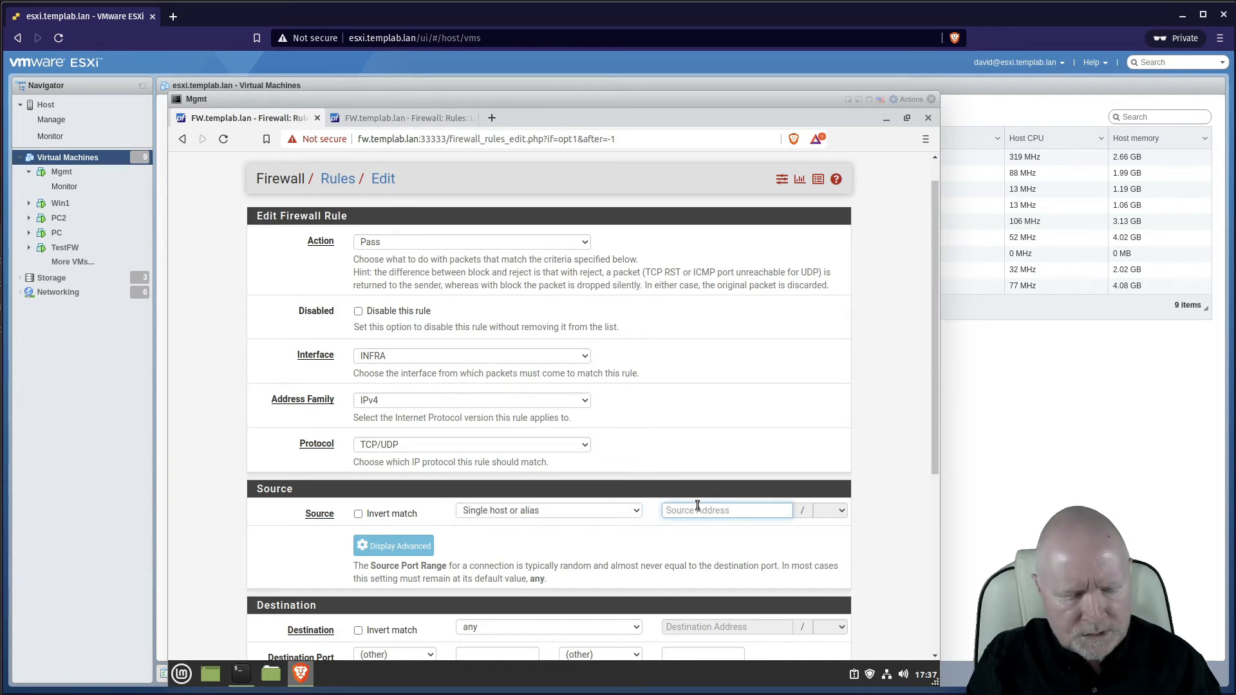
text(th)
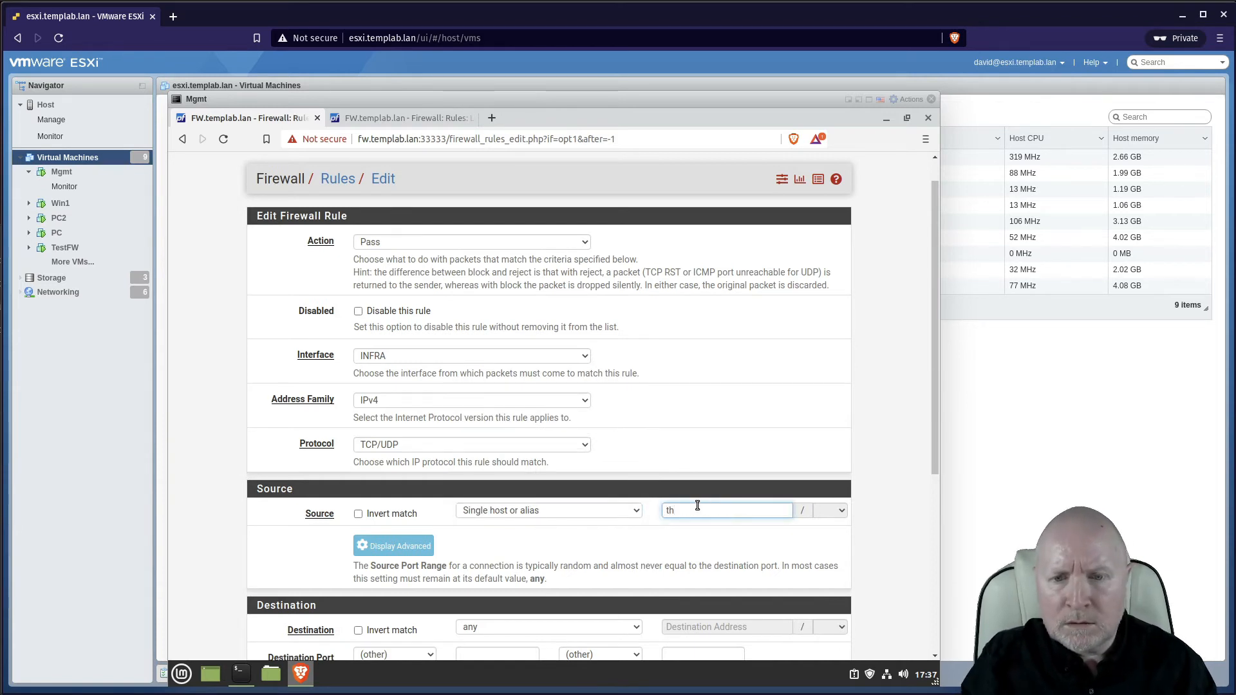
key(BackSpace)
key(BackSpace)
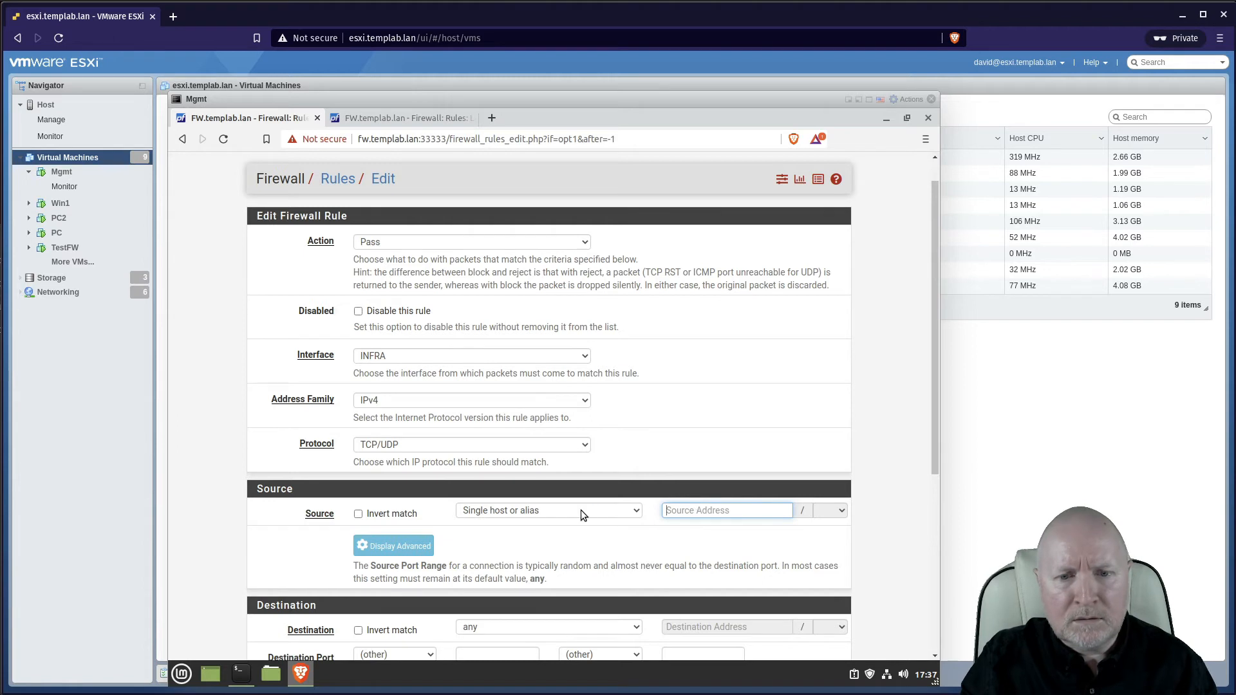
click(695, 518)
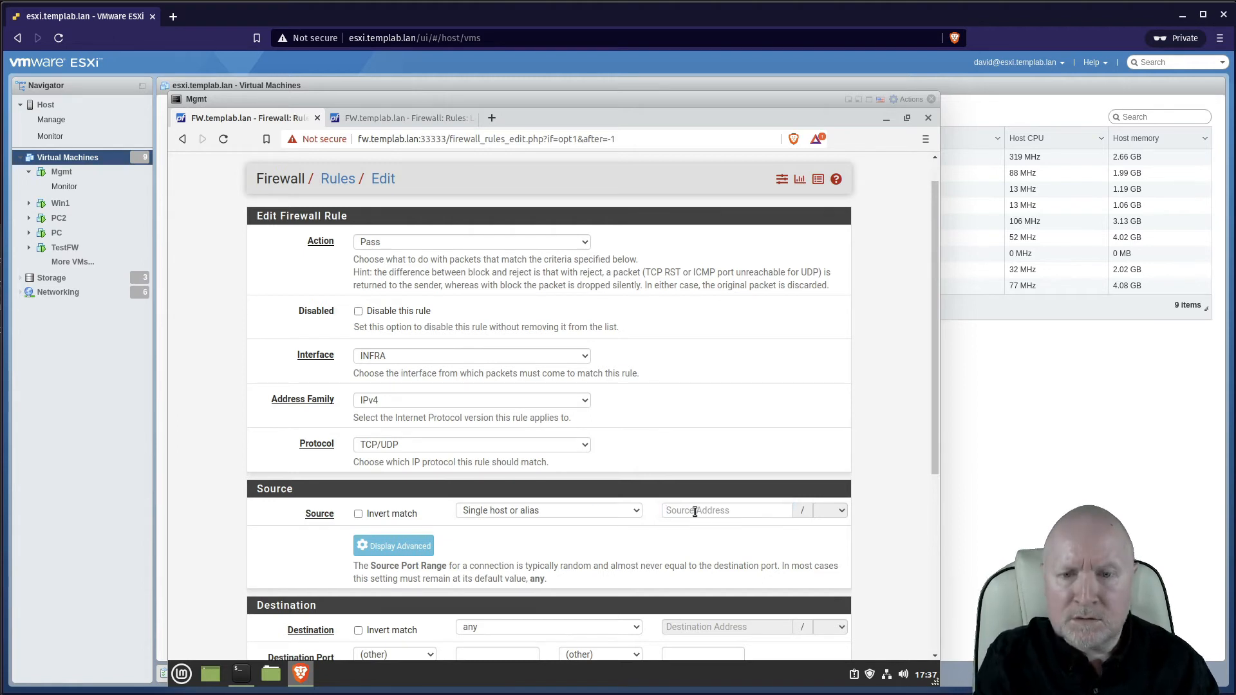
click(695, 512)
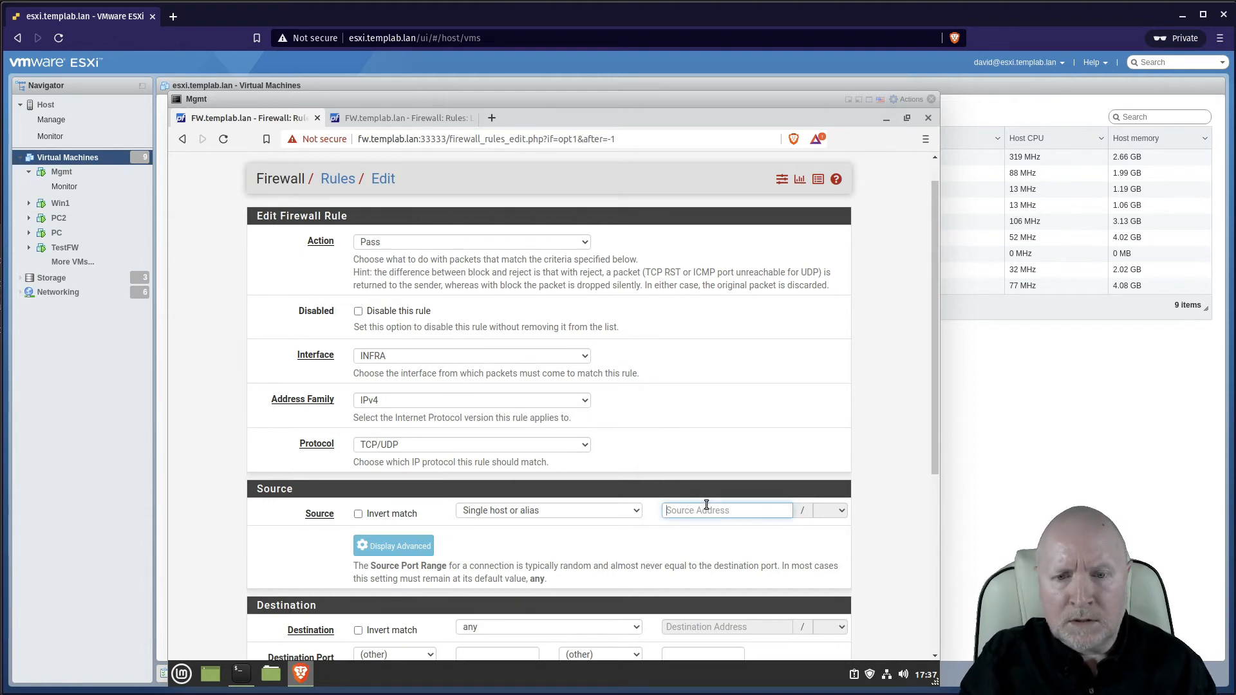
text(dns)
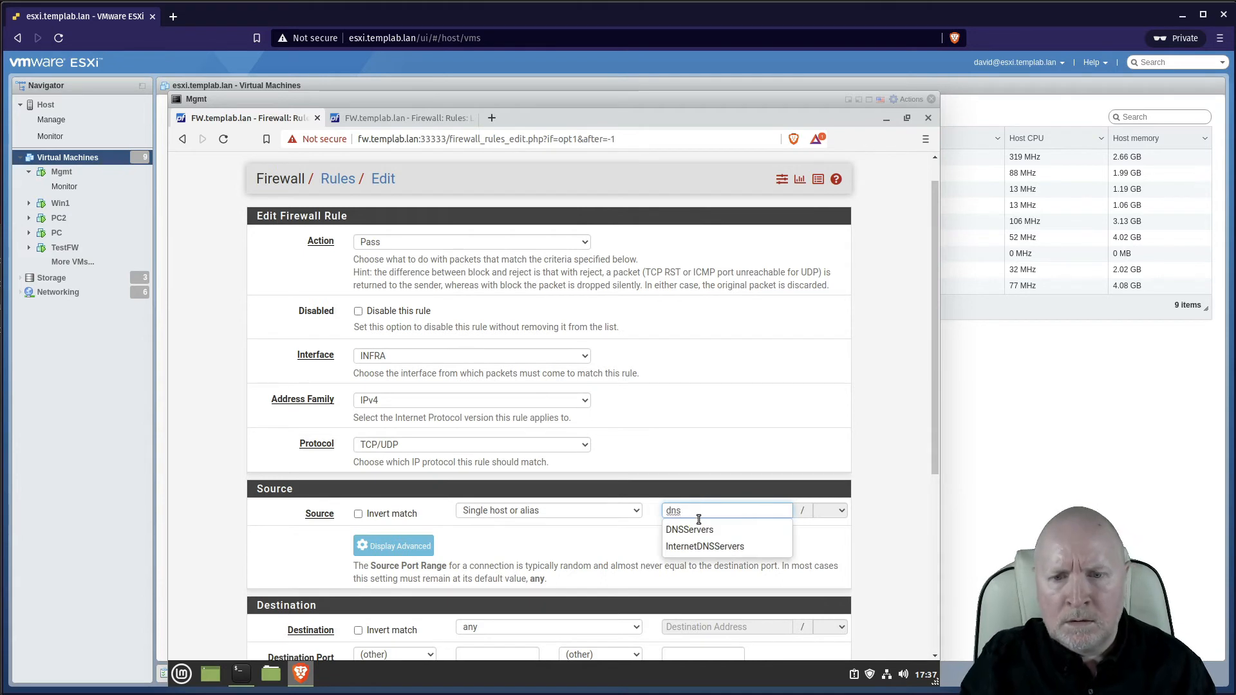
click(697, 528)
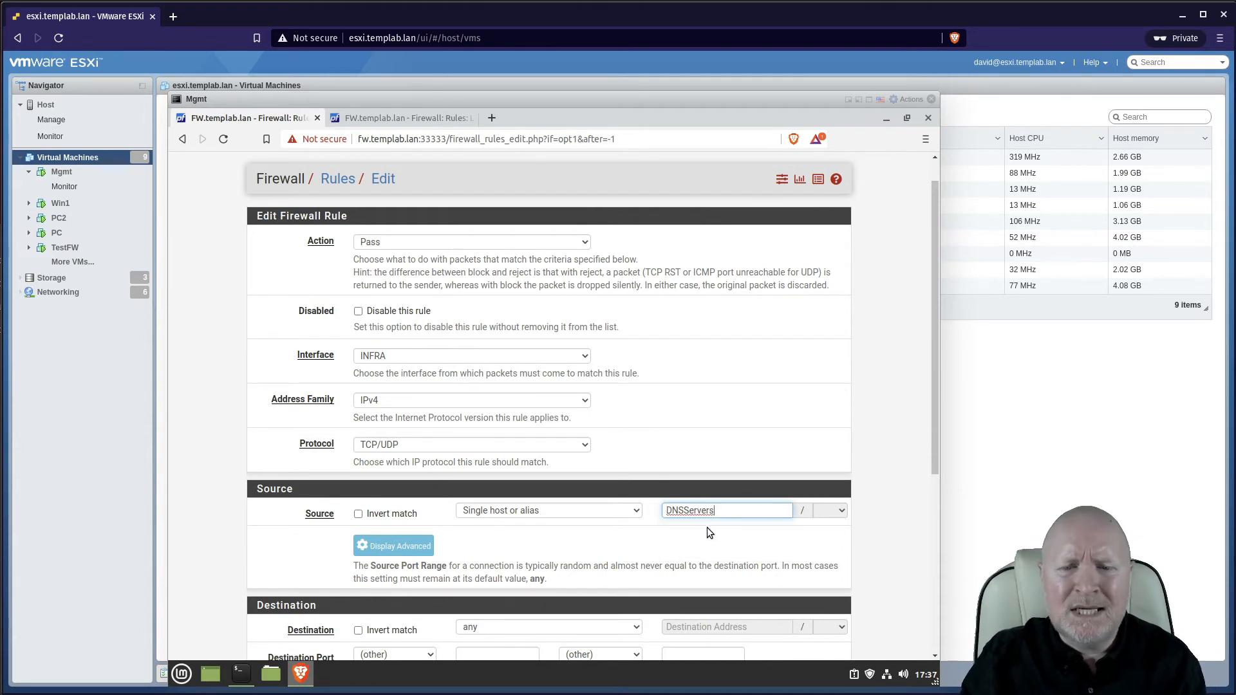
scroll(650, 519, down, 1)
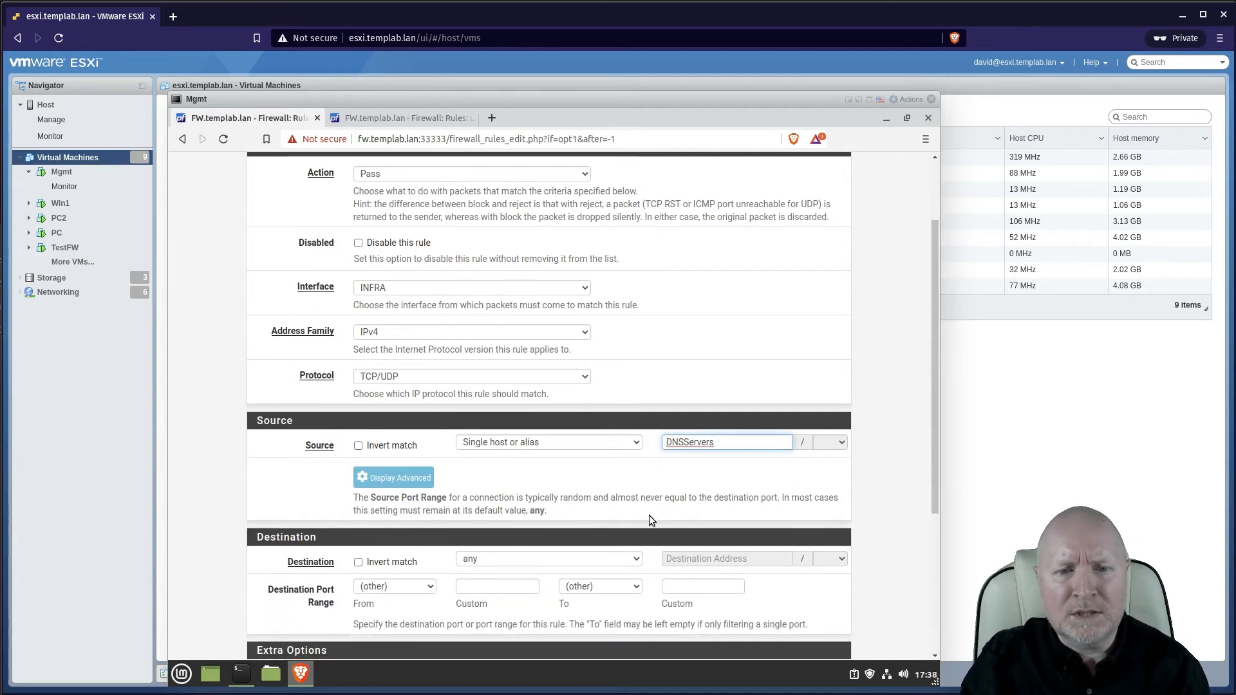
Step: Set the rule's destination to This firewall (self) with the InternetDNSPorts alias as its custom destination port
click(578, 558)
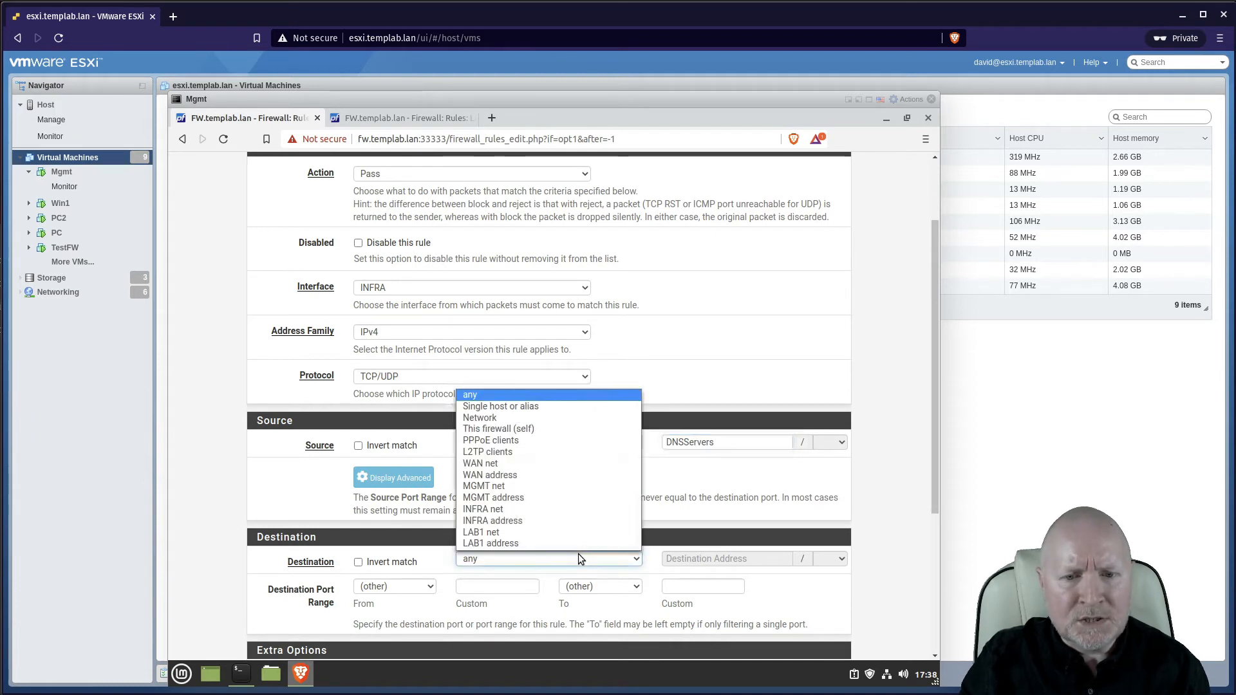
click(520, 430)
scroll(612, 560, down, 1)
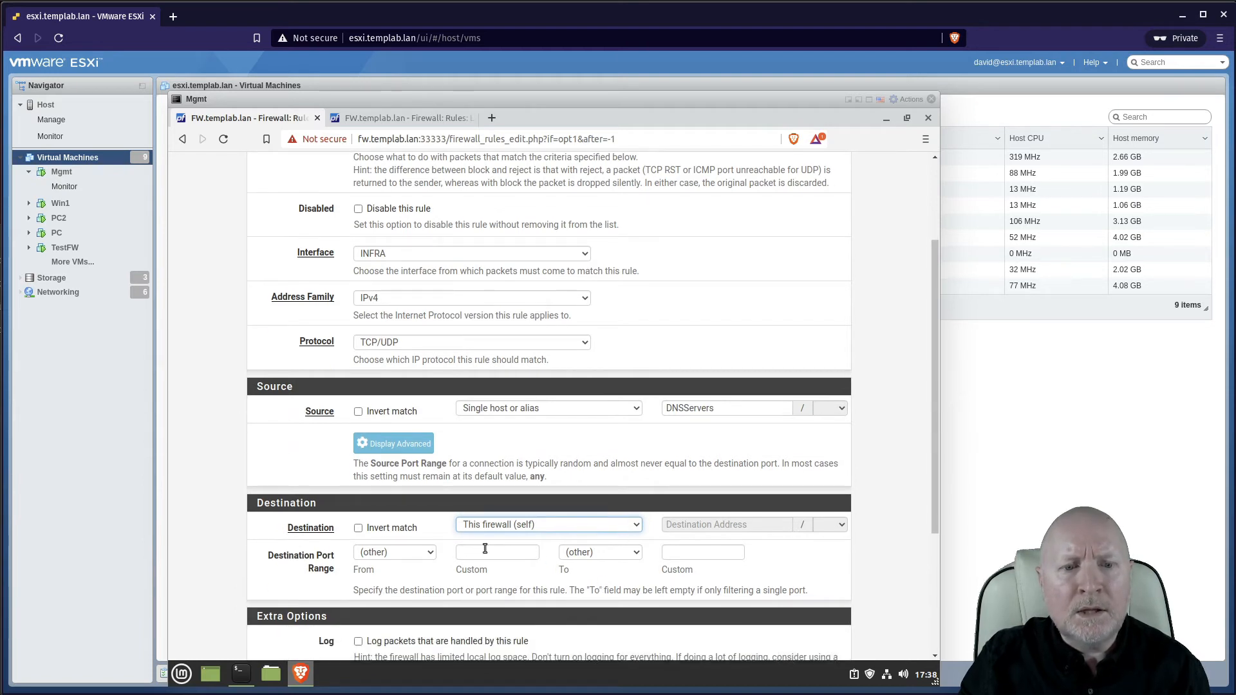
scroll(499, 535, down, 1)
click(424, 521)
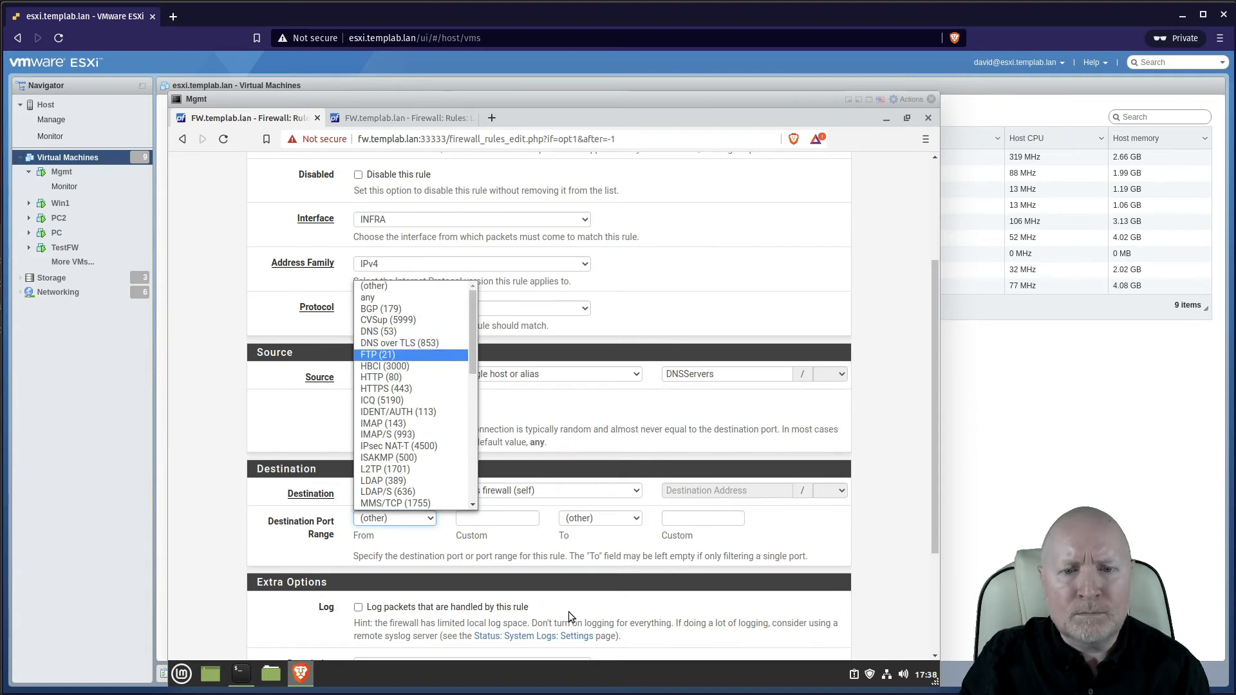
click(521, 520)
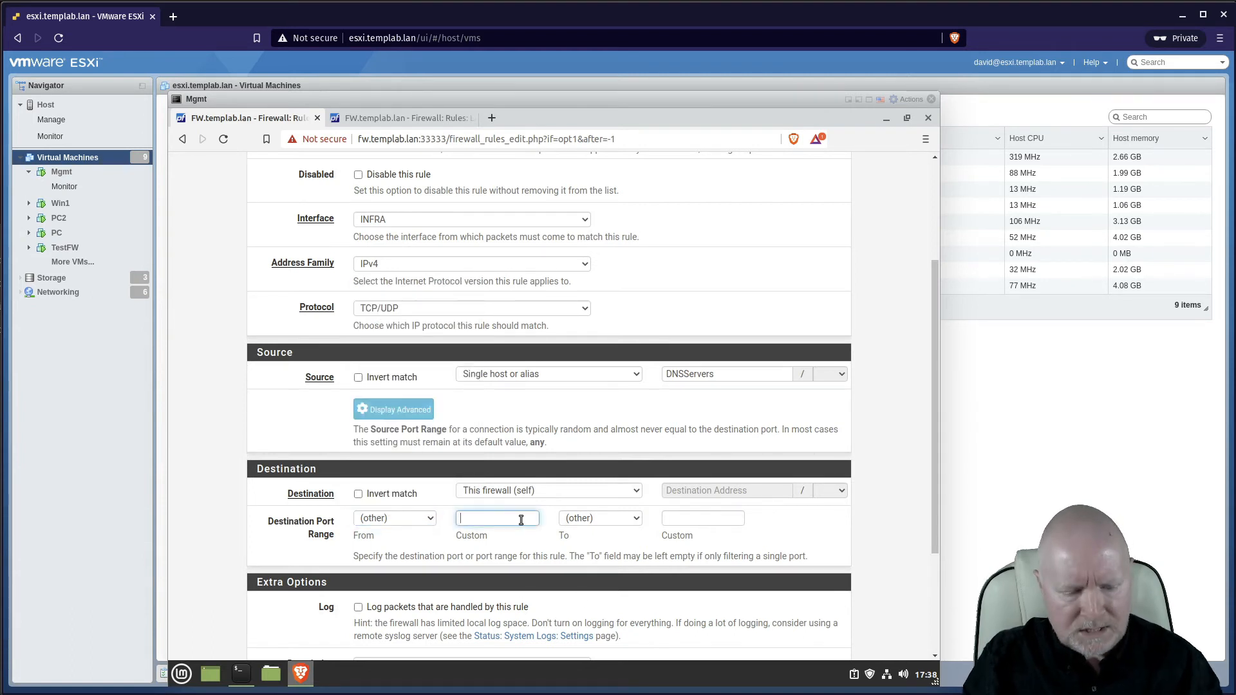
text(int)
click(508, 537)
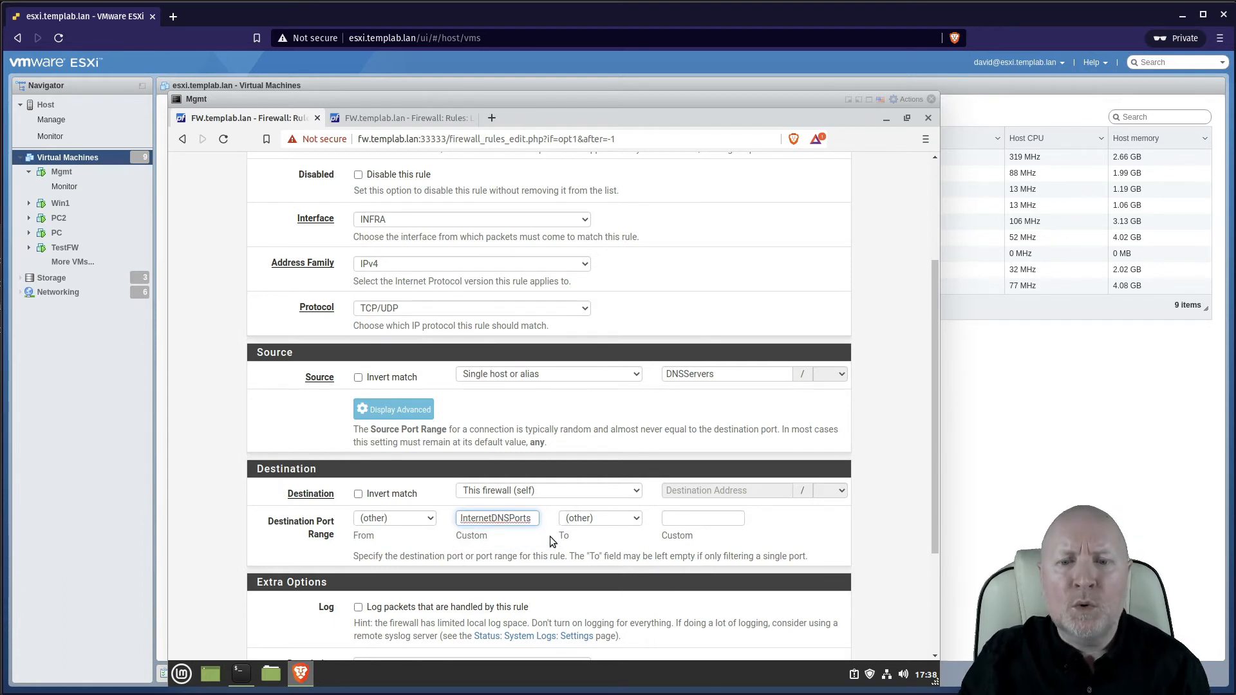
Step: Describe the rule as "Allow DNS Access", save it, and apply the INFRA firewall changes
scroll(596, 541, down, 1)
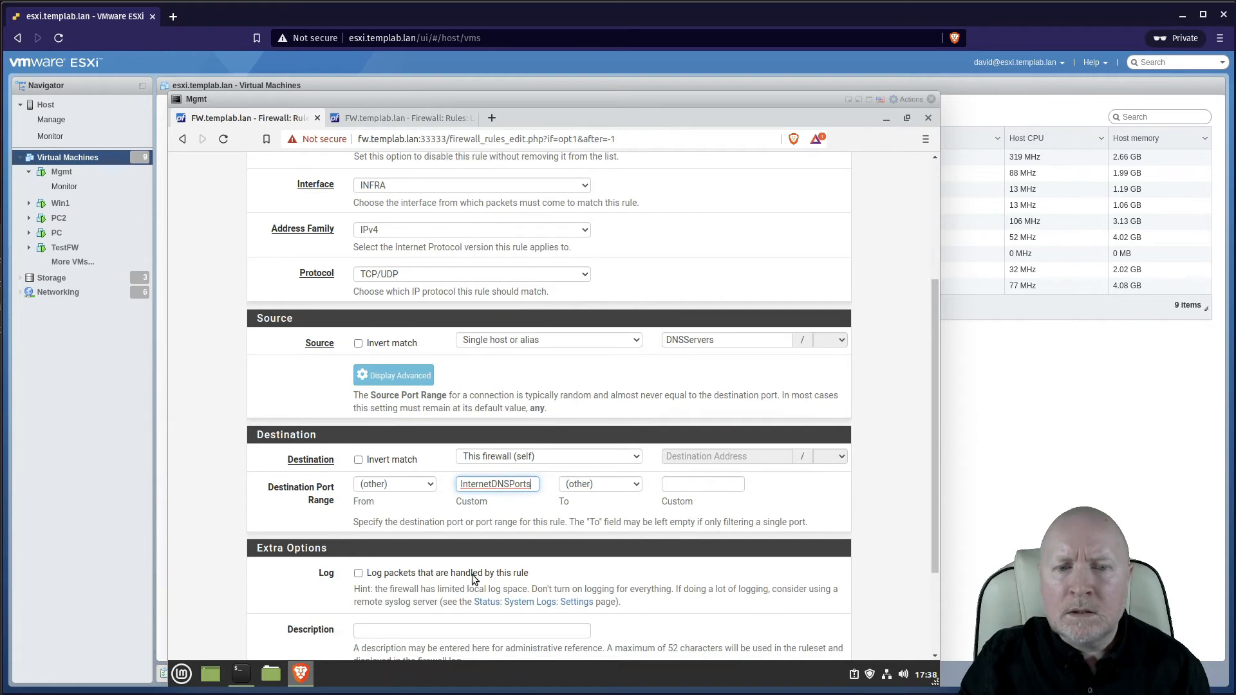
click(440, 631)
text(A)
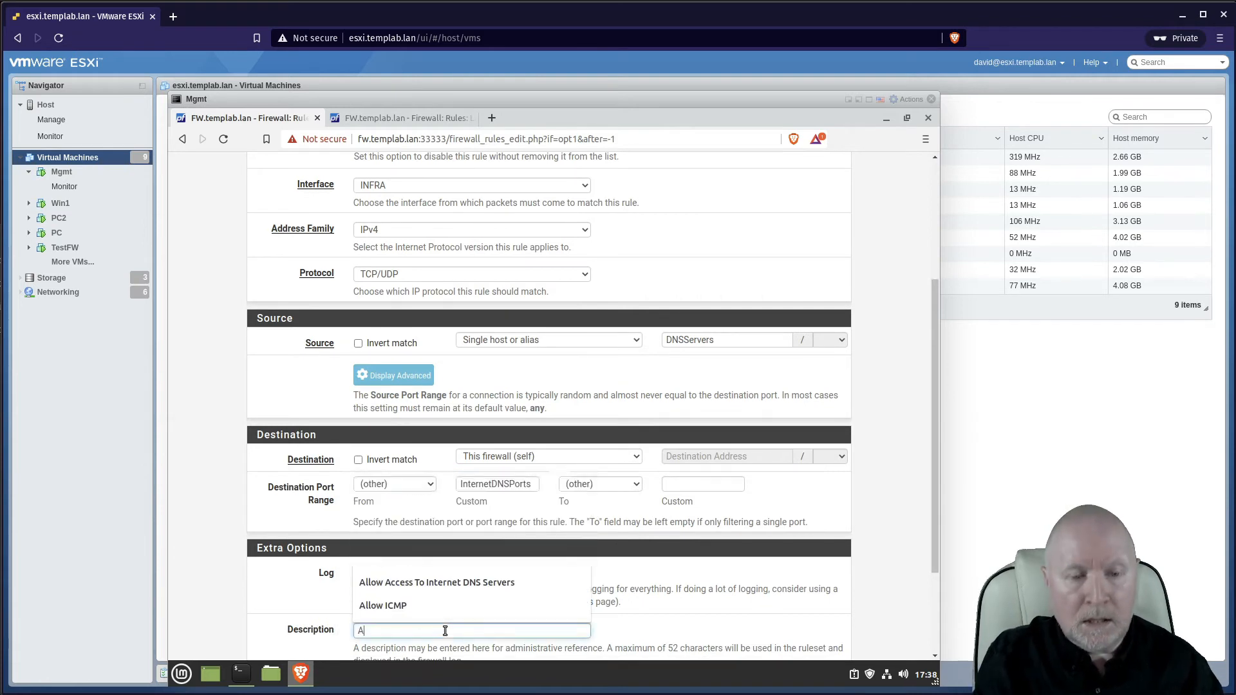
text(llow DNS Access)
scroll(749, 557, down, 2)
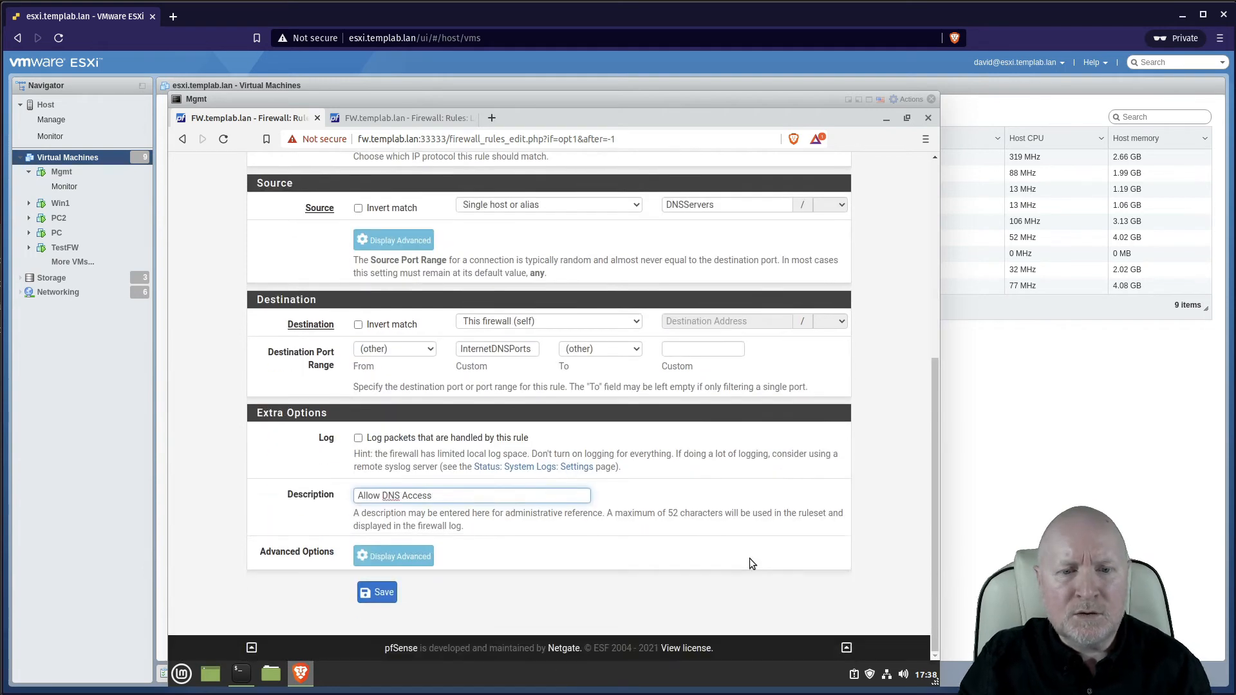
click(378, 591)
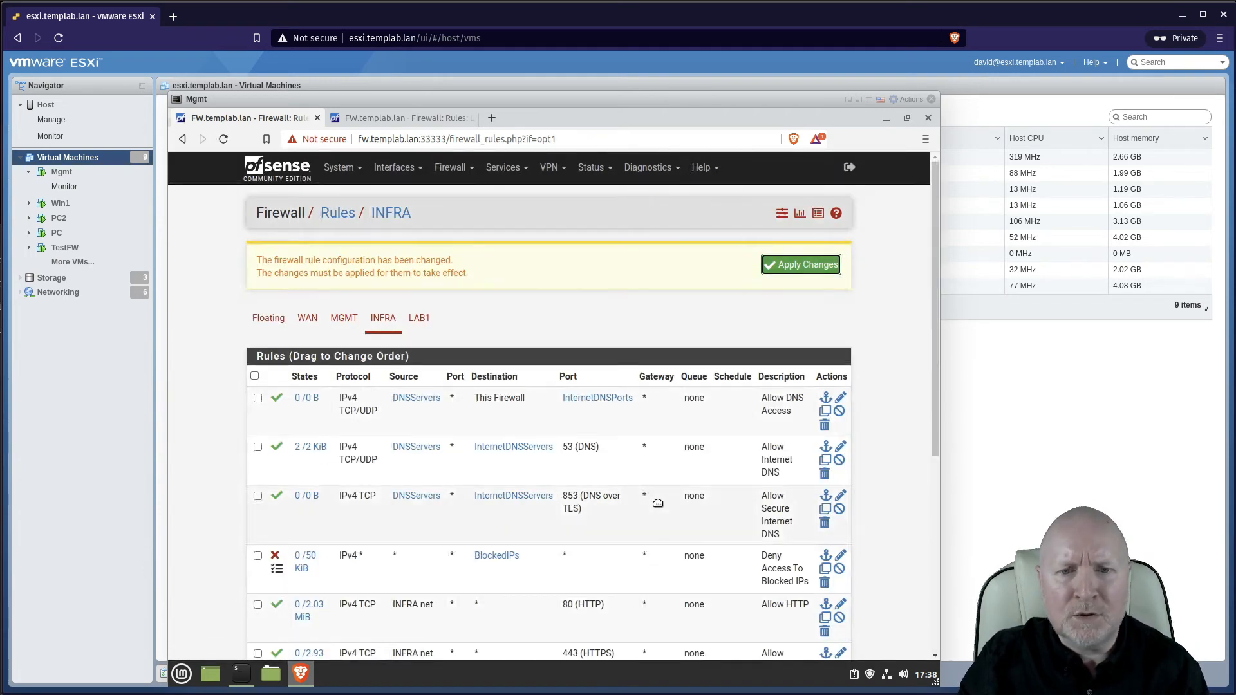
click(825, 272)
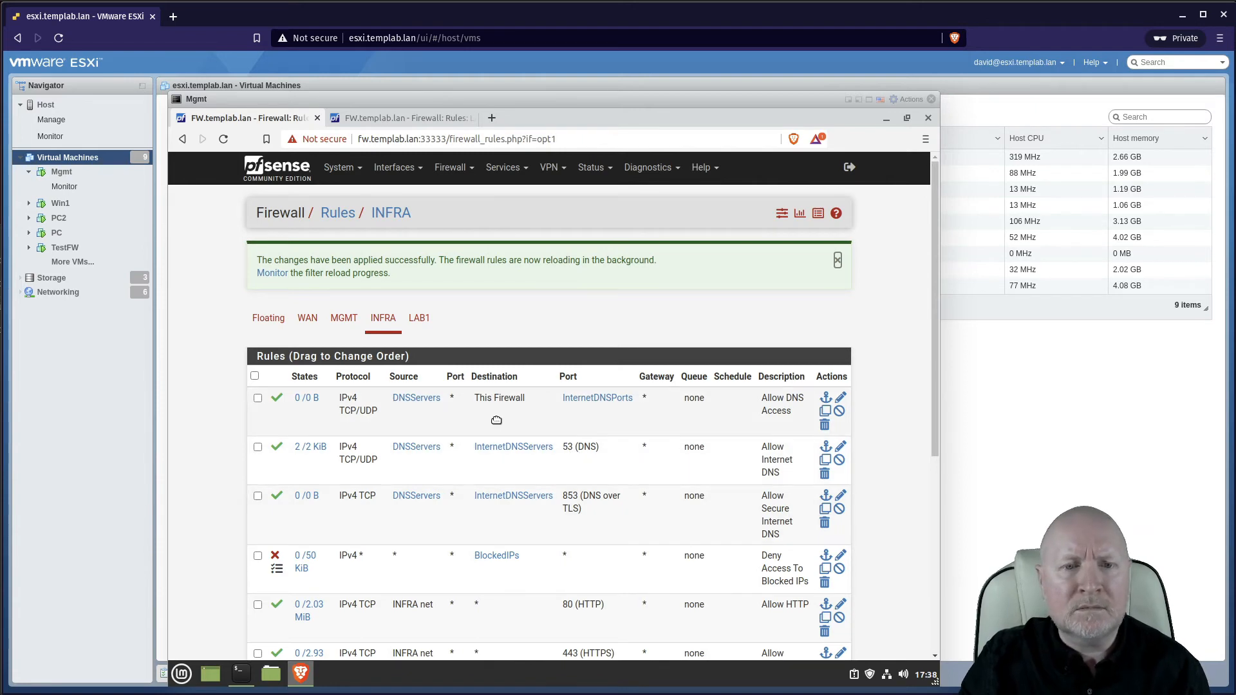
mouse_move(417, 397)
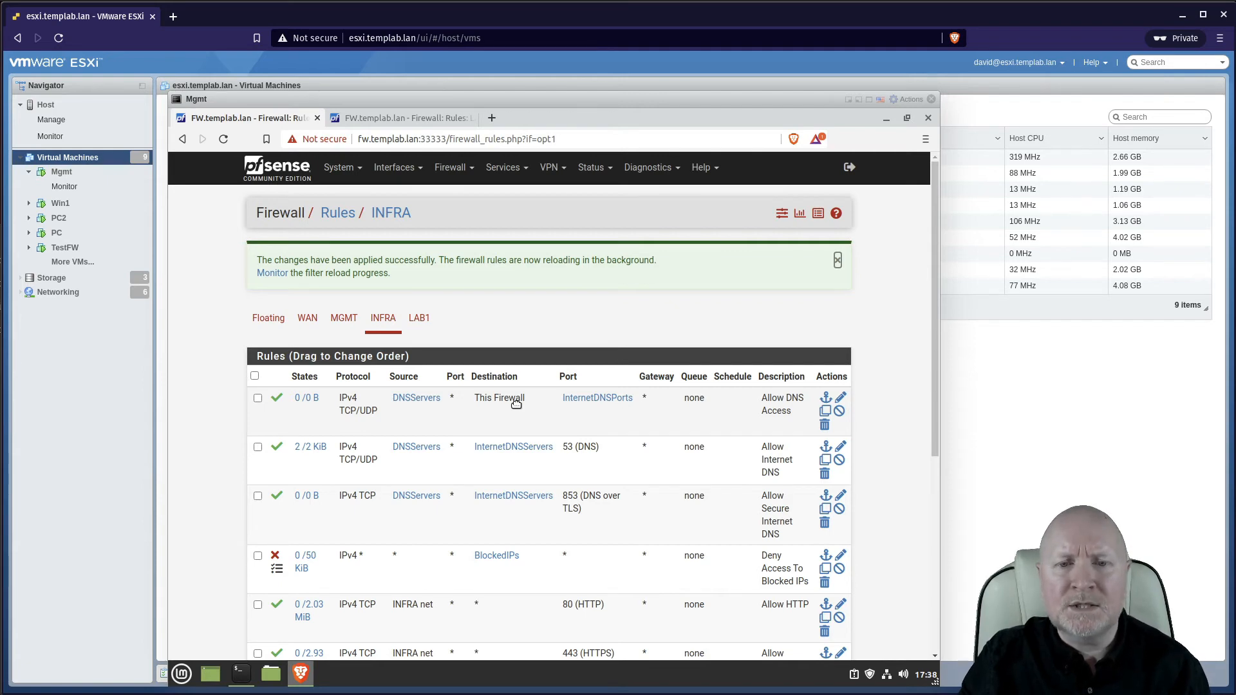
mouse_move(593, 397)
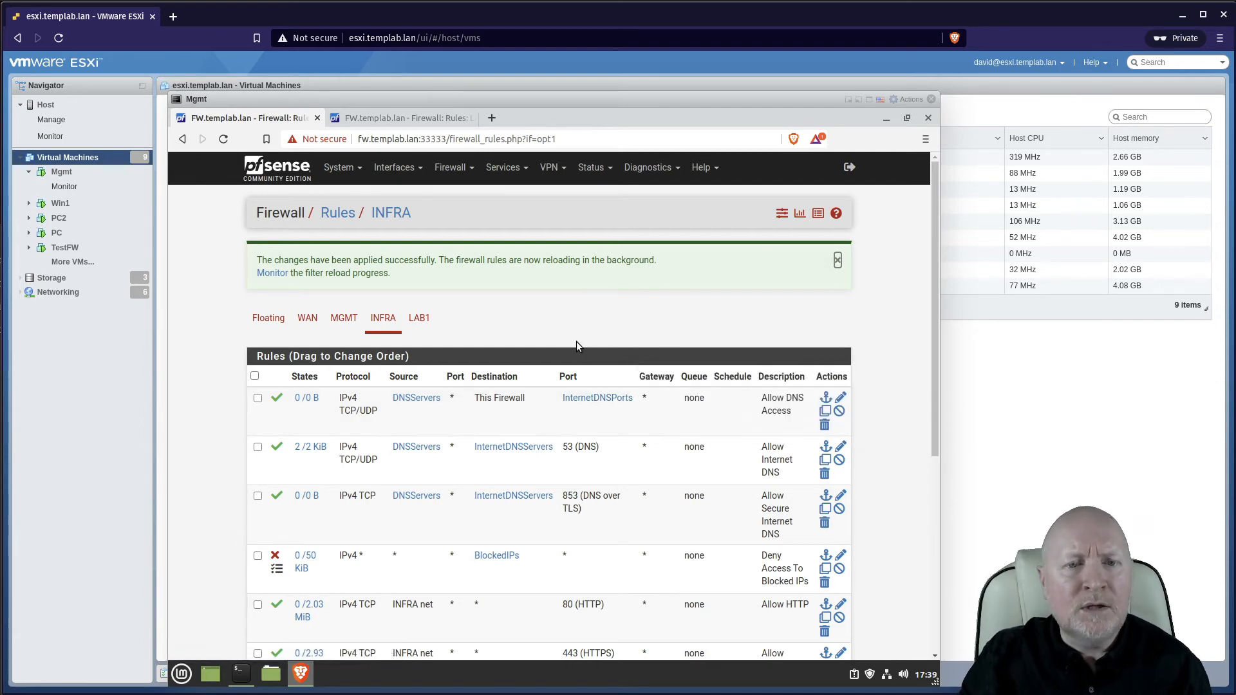
Step: Open the DNS Resolver general settings and enable the DNS resolver
click(503, 168)
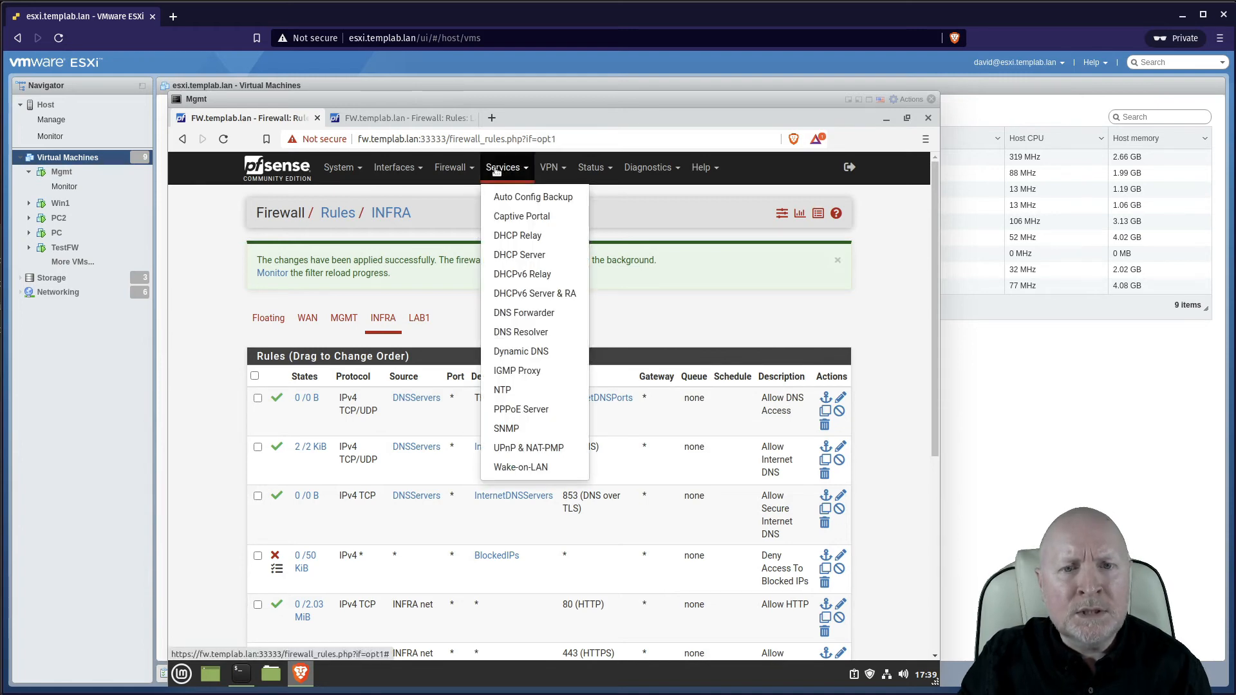
click(522, 332)
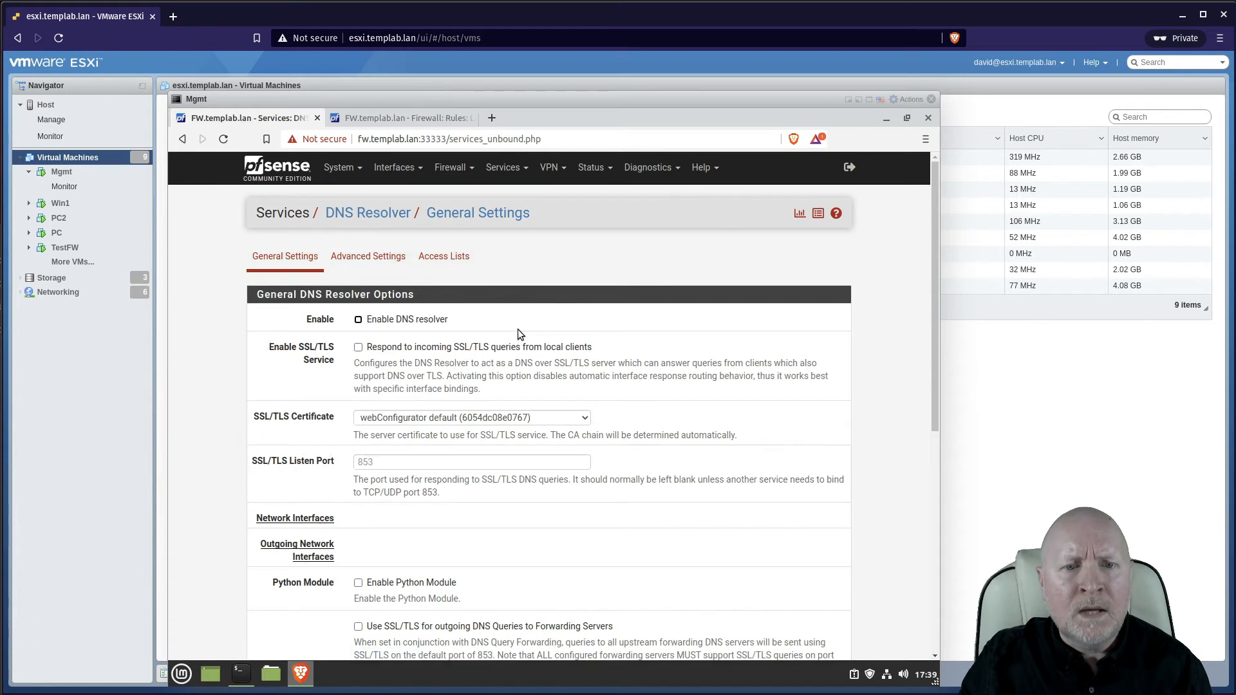
click(358, 320)
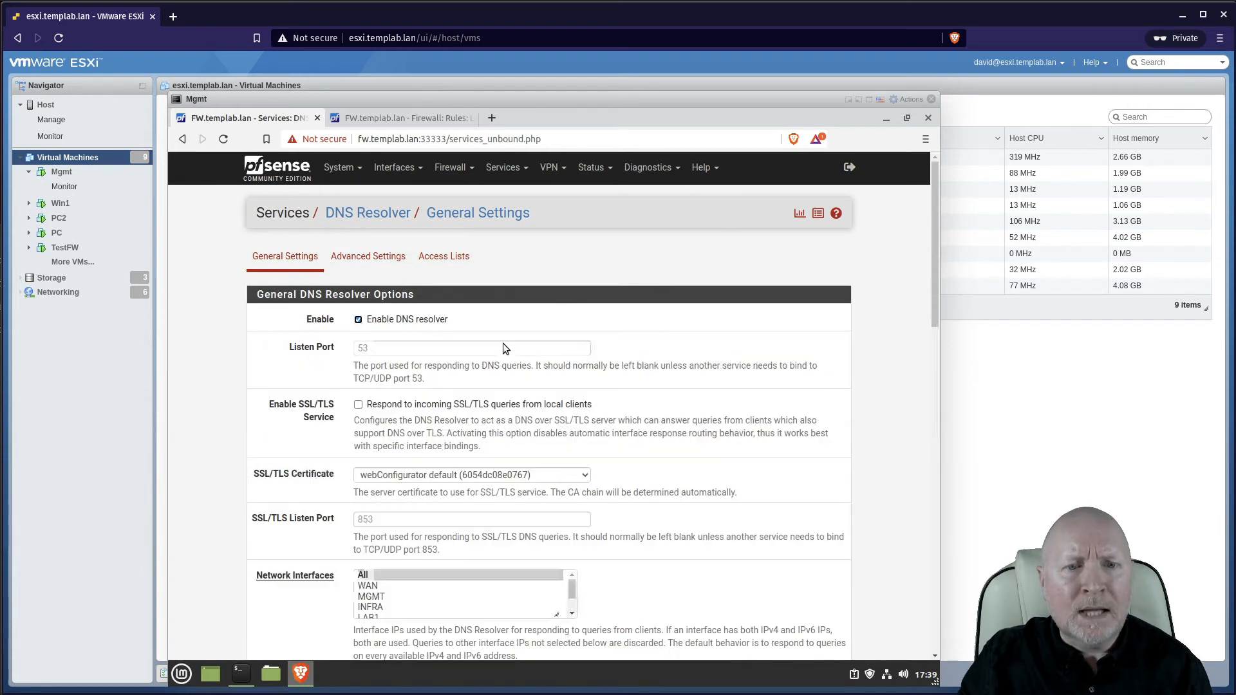
Step: Limit the resolver's network interfaces to INFRA and Localhost, and its outgoing network interface to WAN
scroll(581, 348, down, 1)
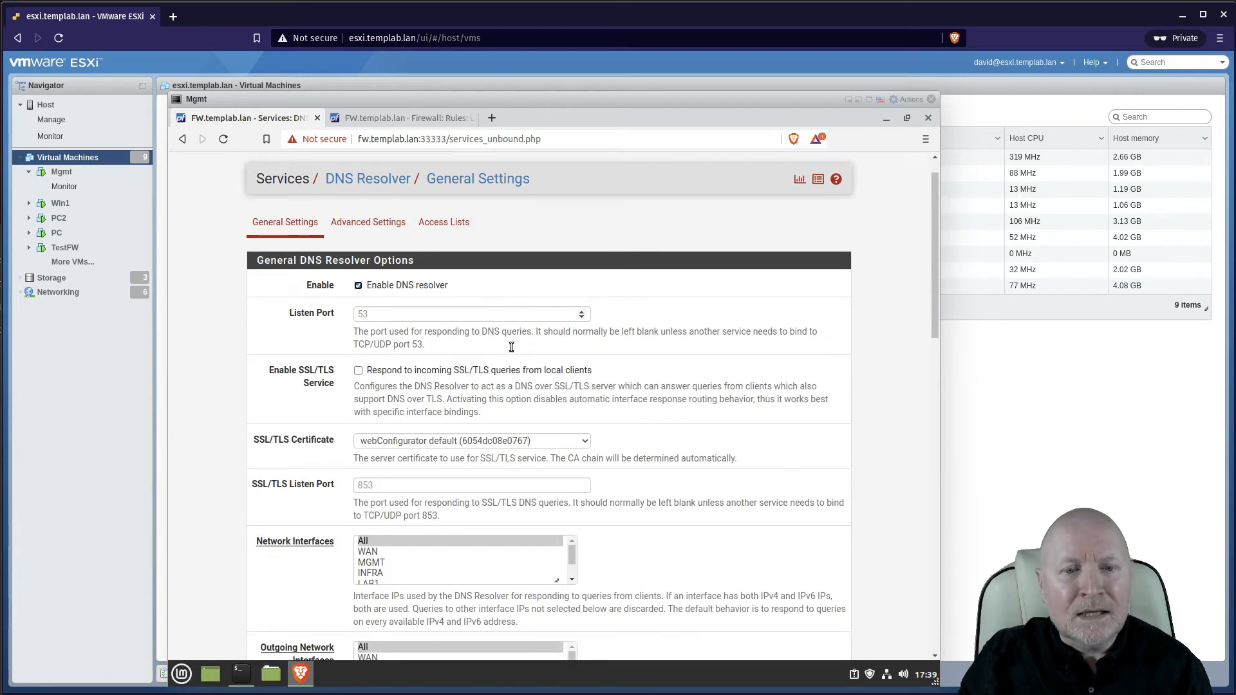
scroll(627, 375, down, 2)
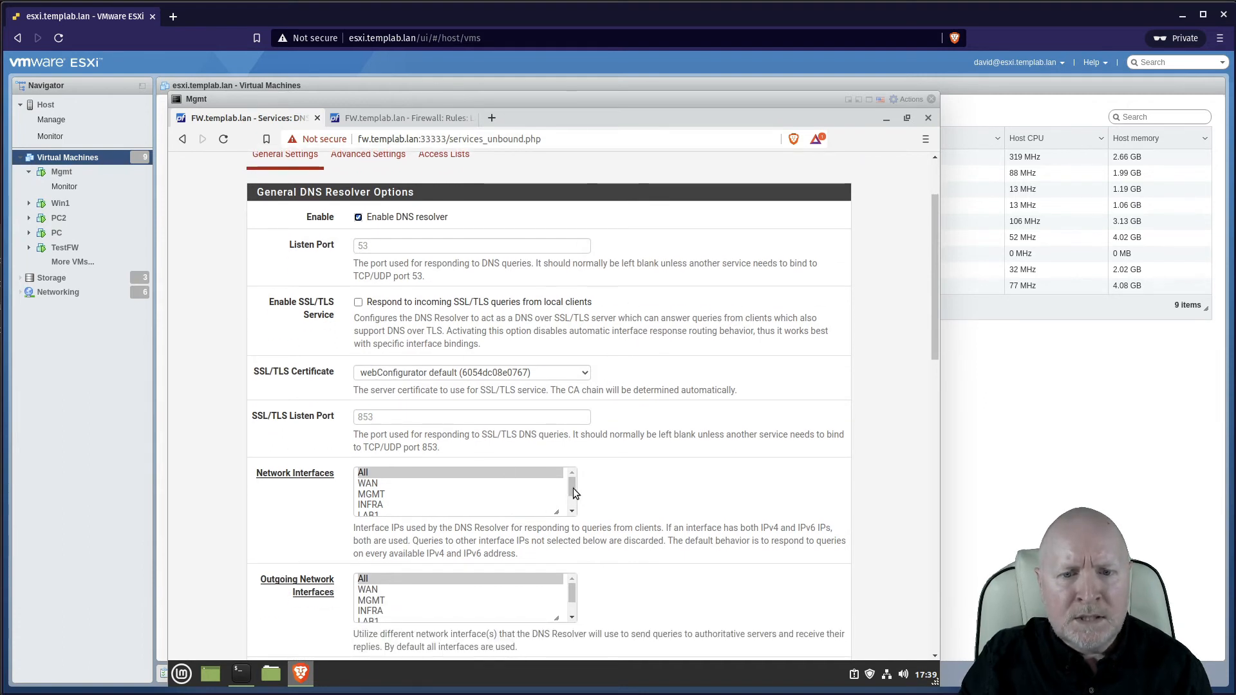
click(391, 506)
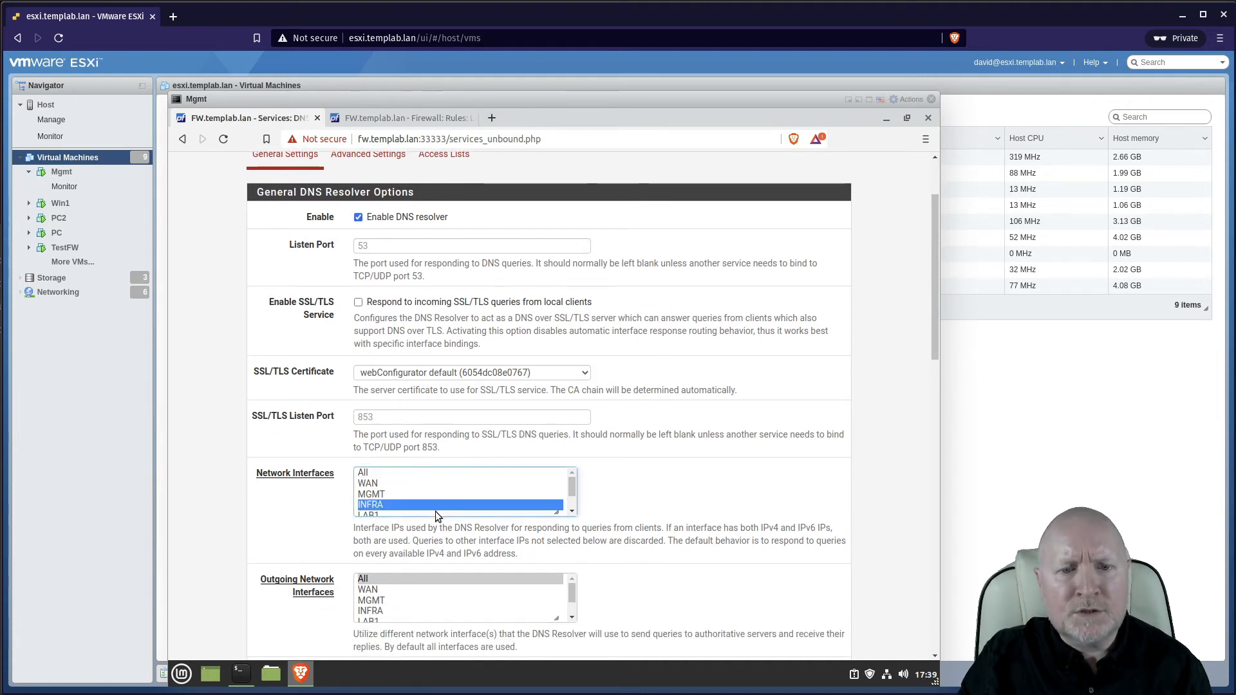
drag(570, 492, 572, 513)
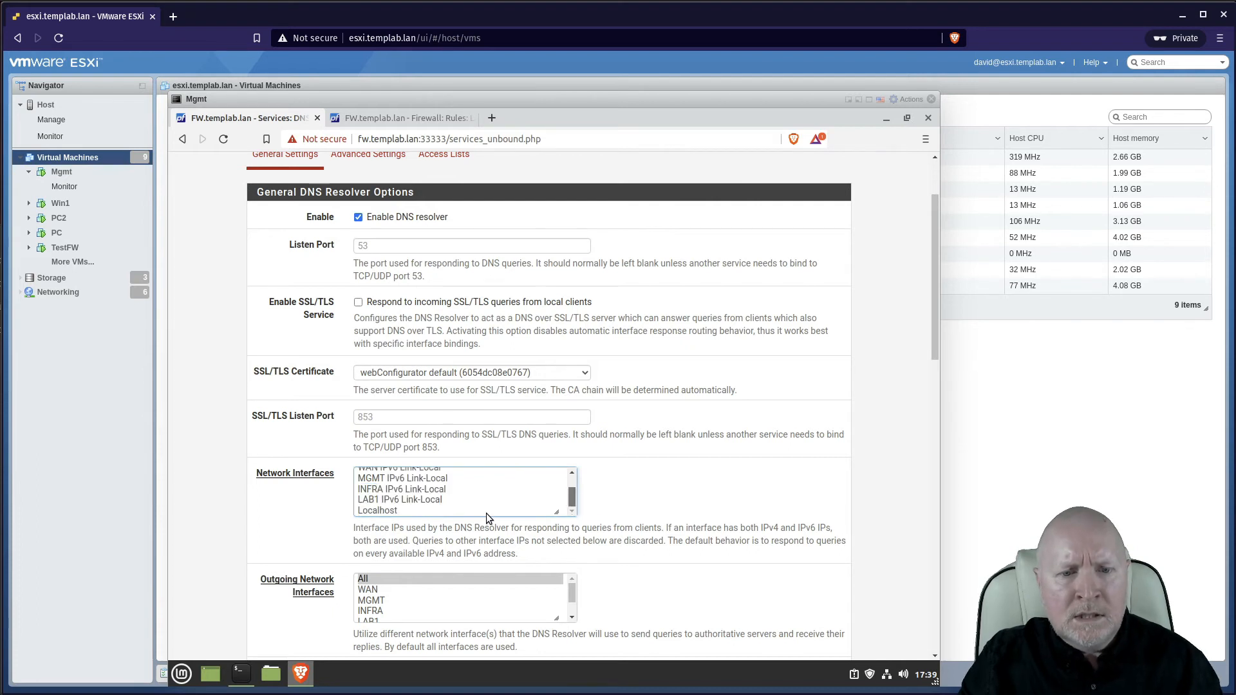
click(400, 514)
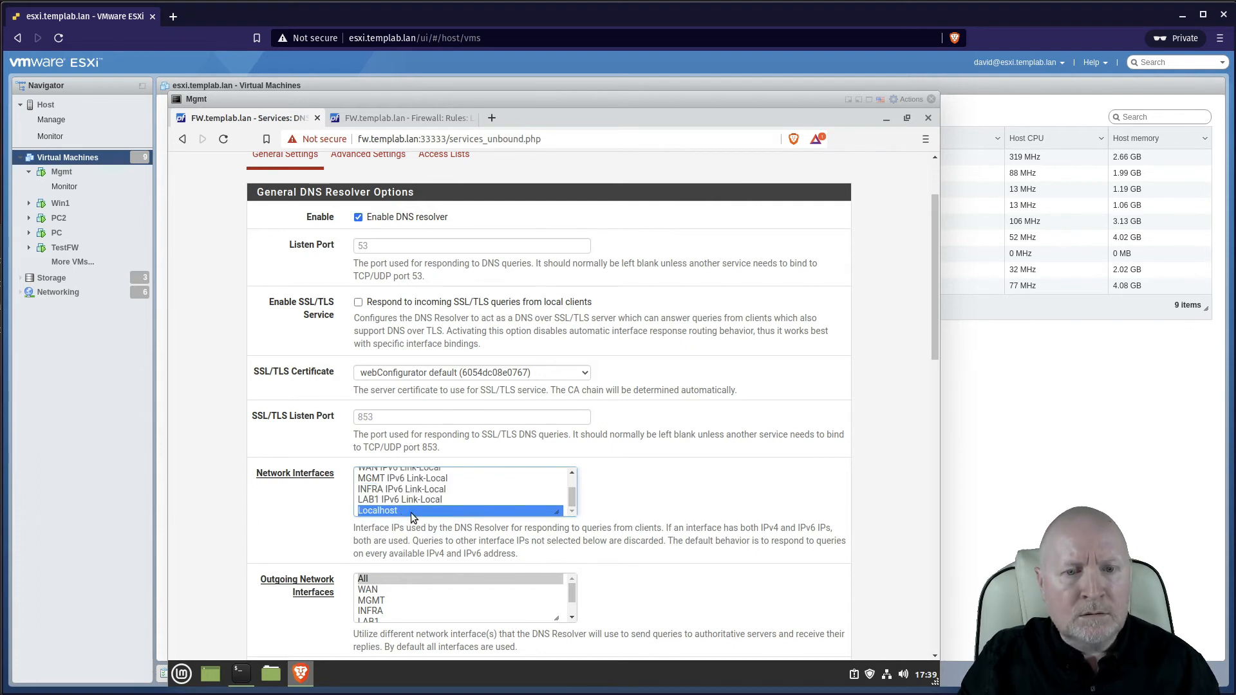
scroll(691, 518, down, 1)
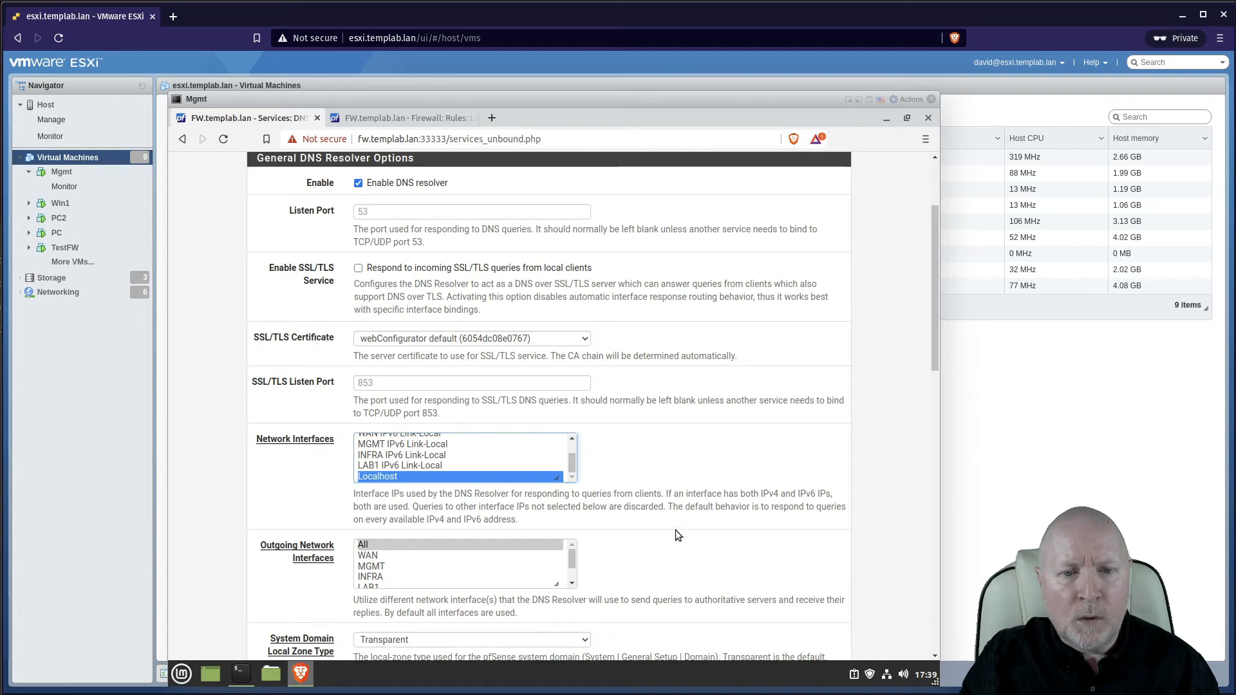
click(385, 554)
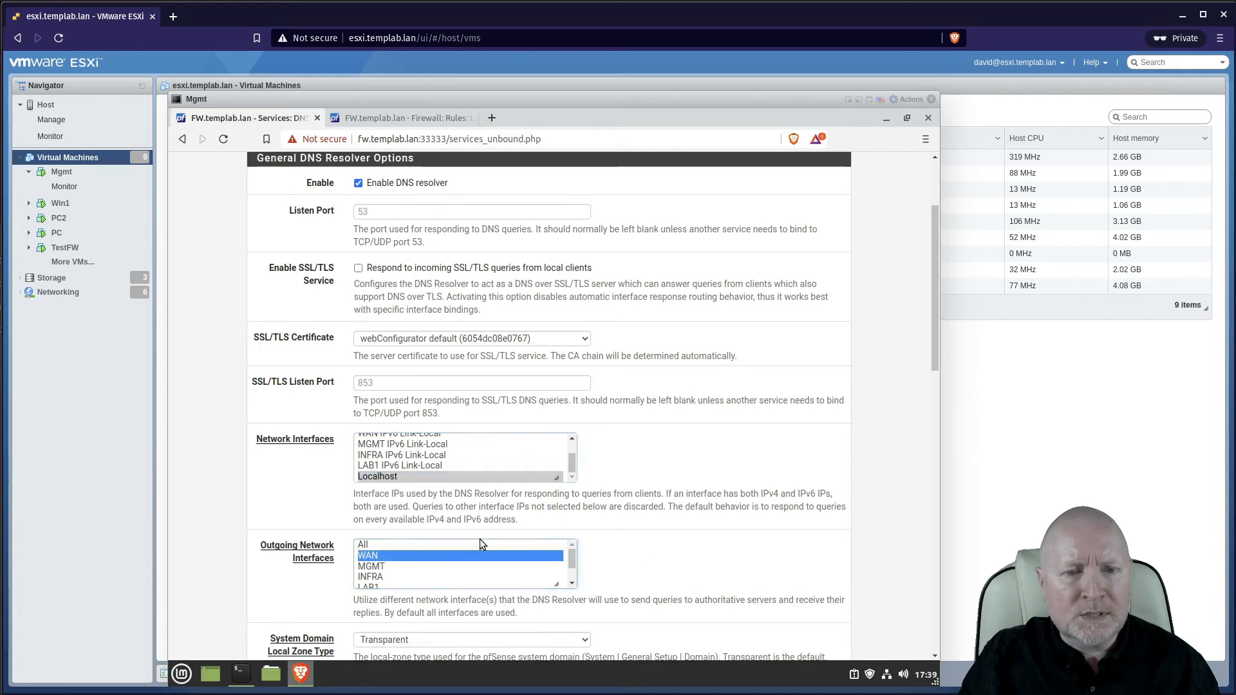
Step: Enable forwarding mode with SSL/TLS for outgoing queries to forwarding servers, and save and apply the resolver settings
scroll(709, 520, down, 3)
scroll(704, 541, down, 2)
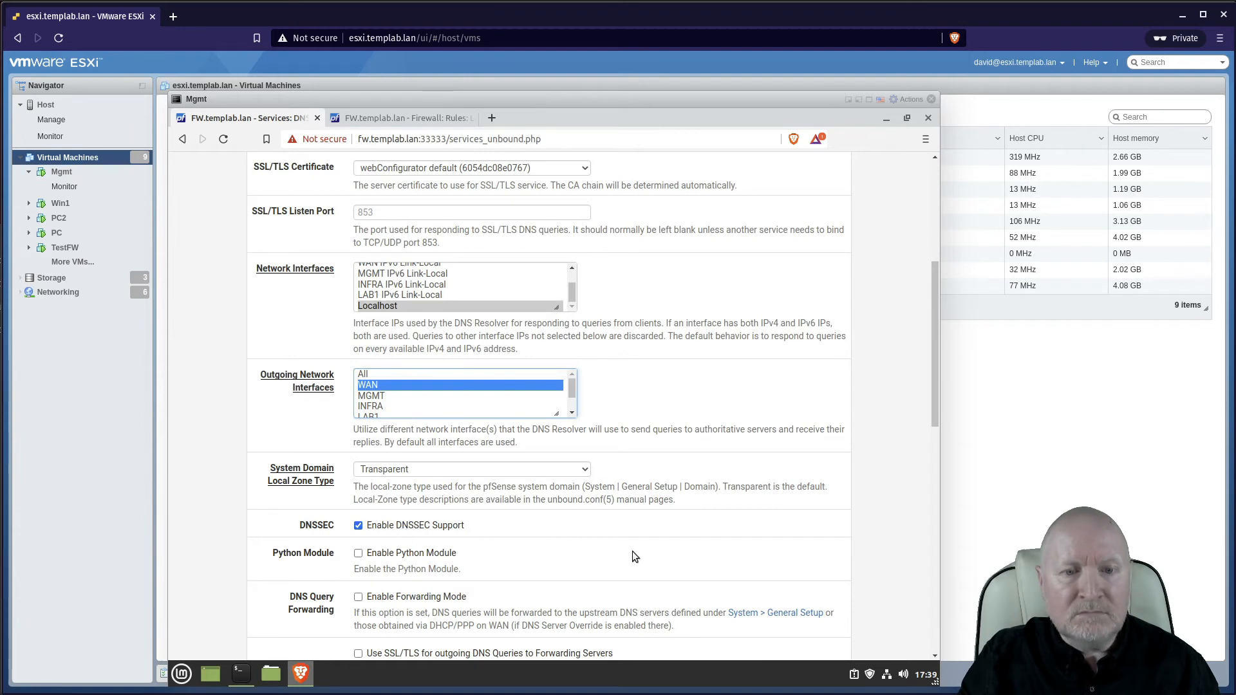
scroll(630, 562, down, 3)
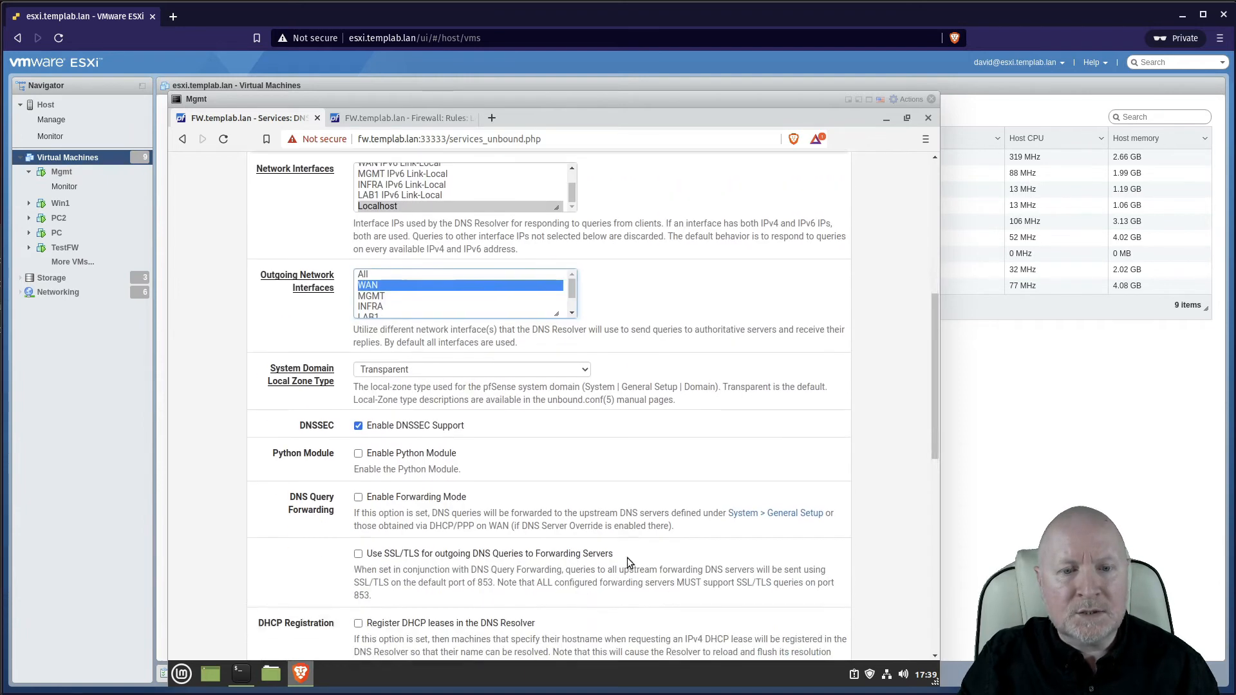
click(358, 494)
click(358, 552)
scroll(572, 524, down, 7)
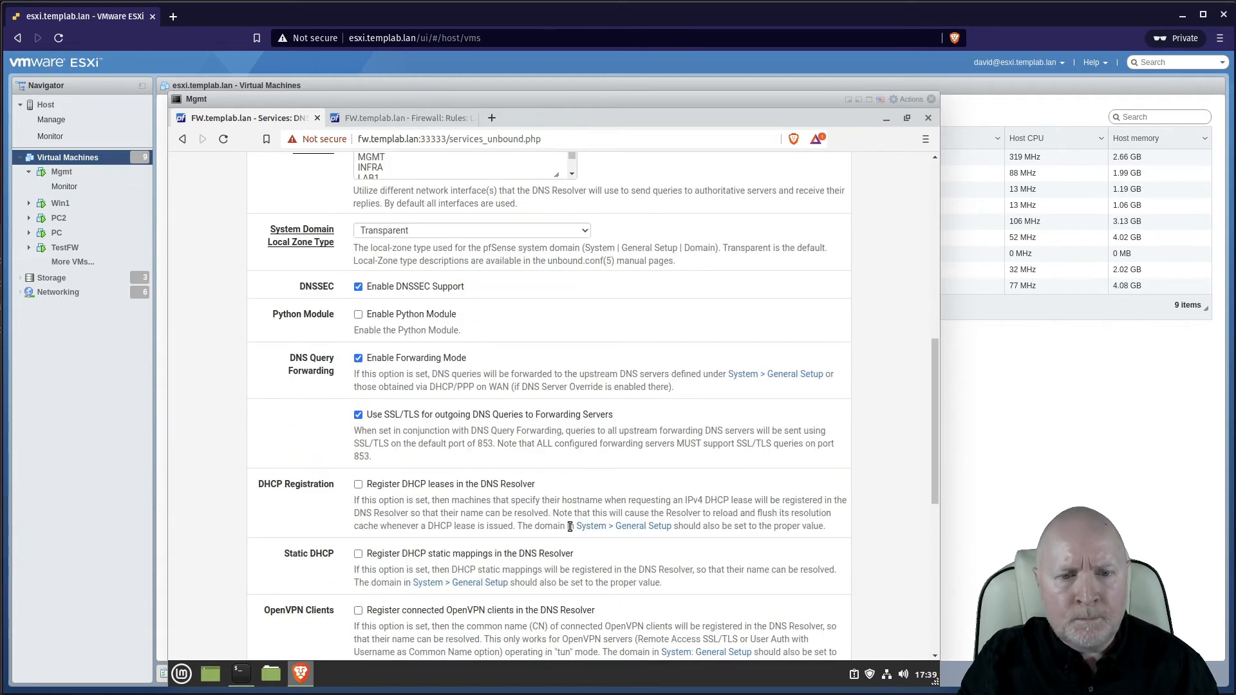
click(384, 636)
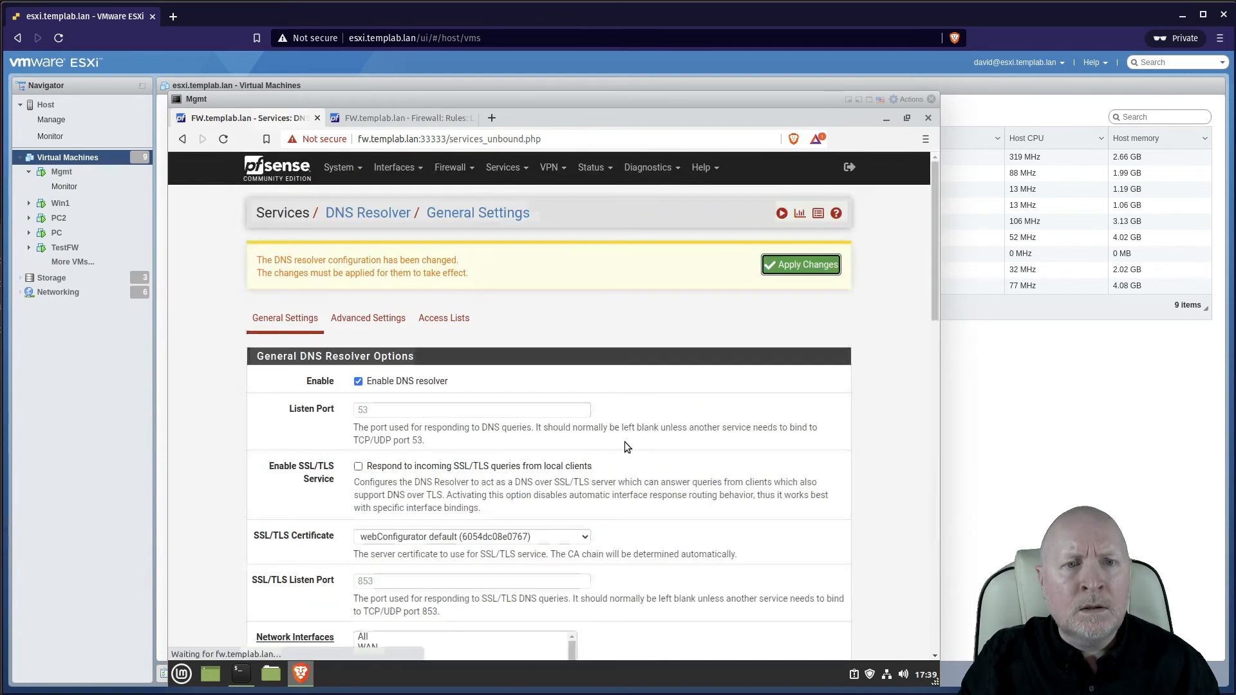
click(773, 270)
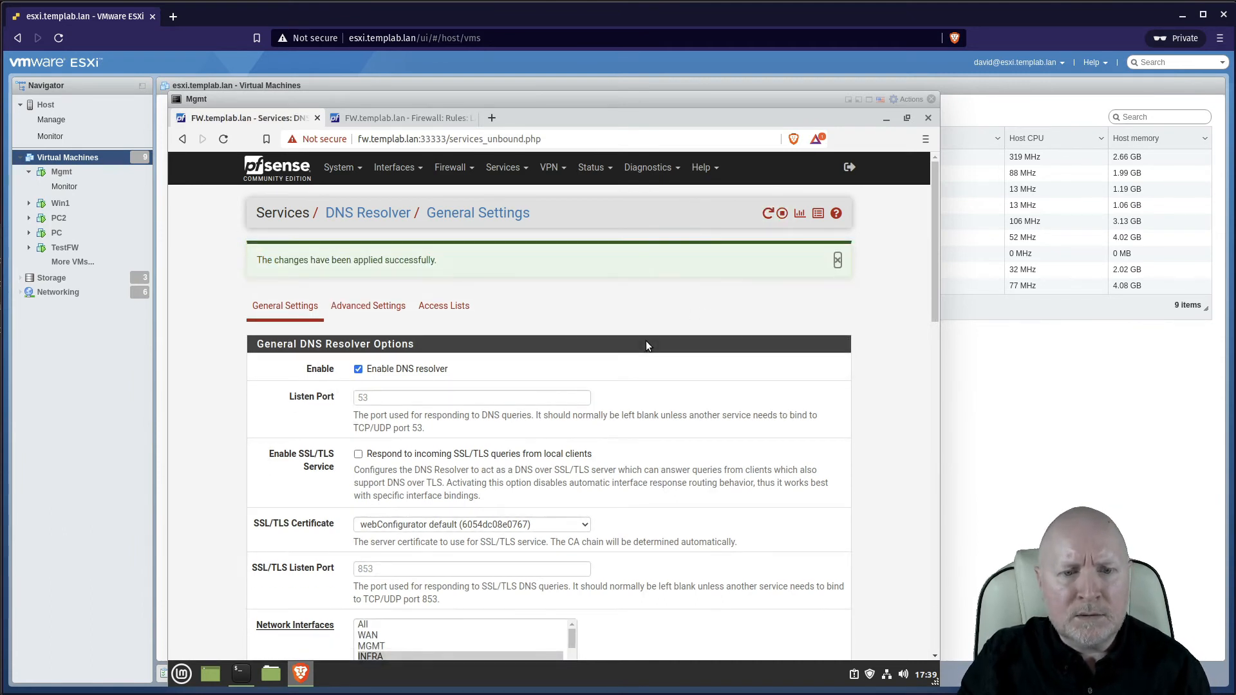
Step: Review the applied DNS Resolver settings, including listen port, network interfaces, DNSSEC, query forwarding and the override sections
scroll(639, 366, down, 1)
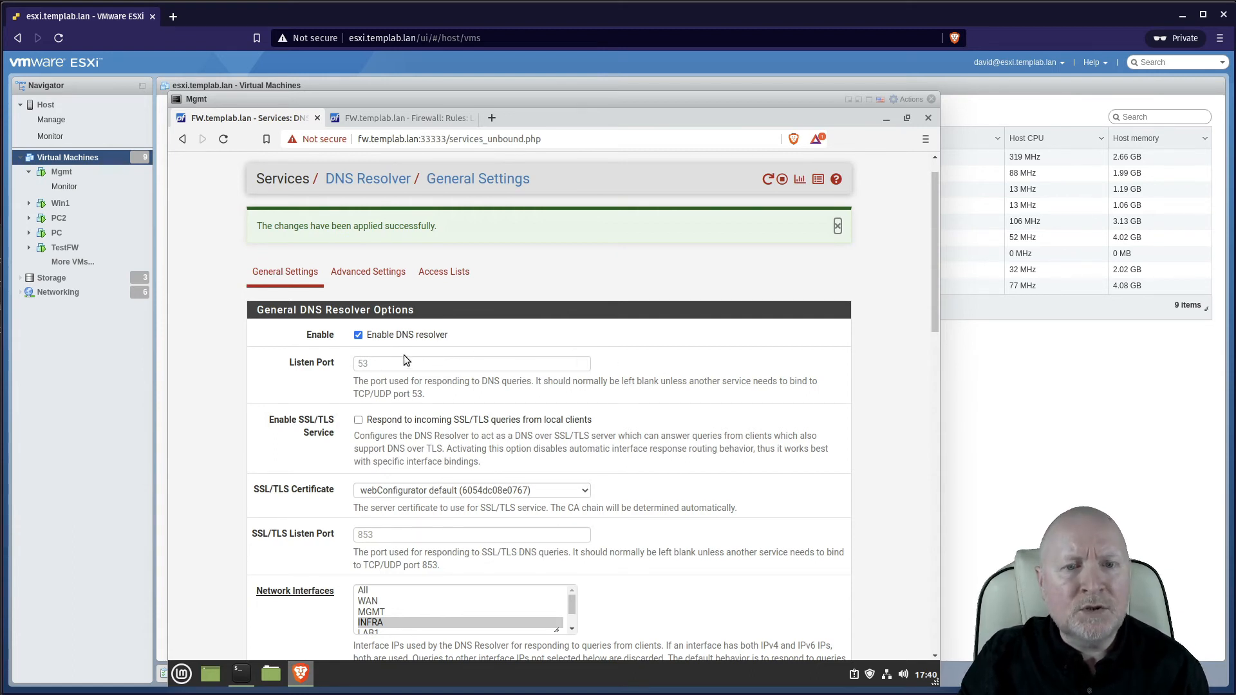
scroll(668, 403, down, 1)
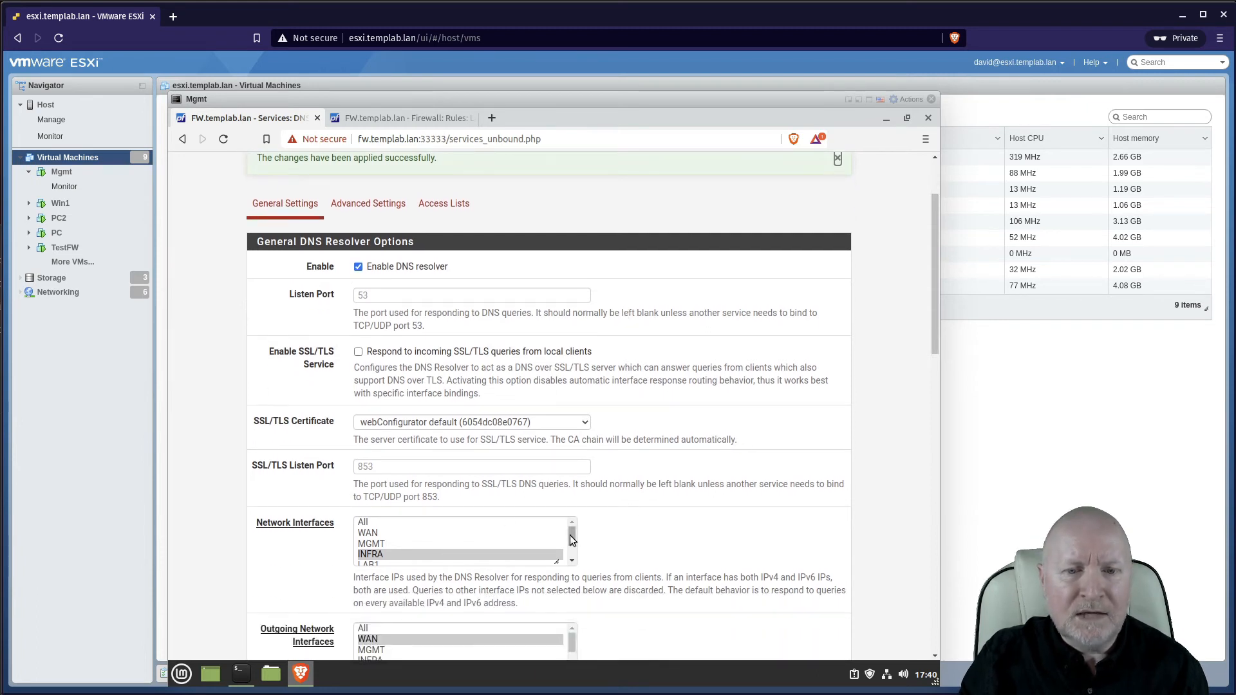
drag(570, 535, 579, 579)
scroll(837, 510, down, 1)
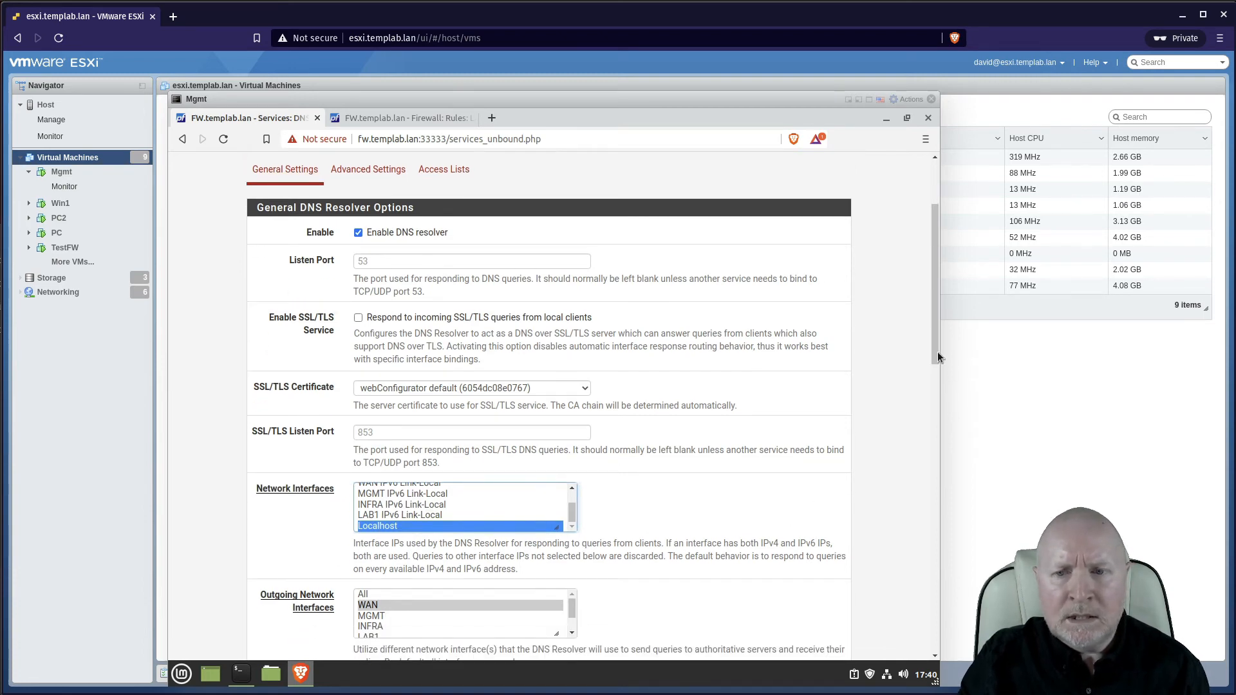
drag(932, 348, 928, 413)
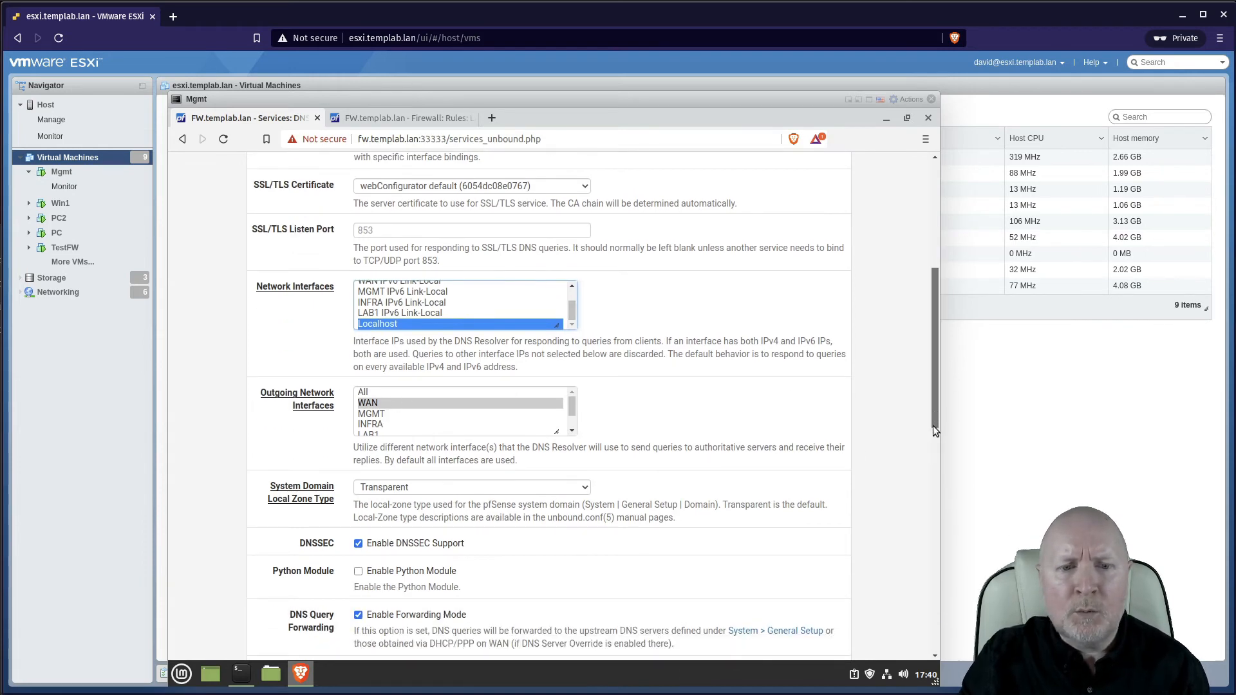
scroll(933, 438, down, 4)
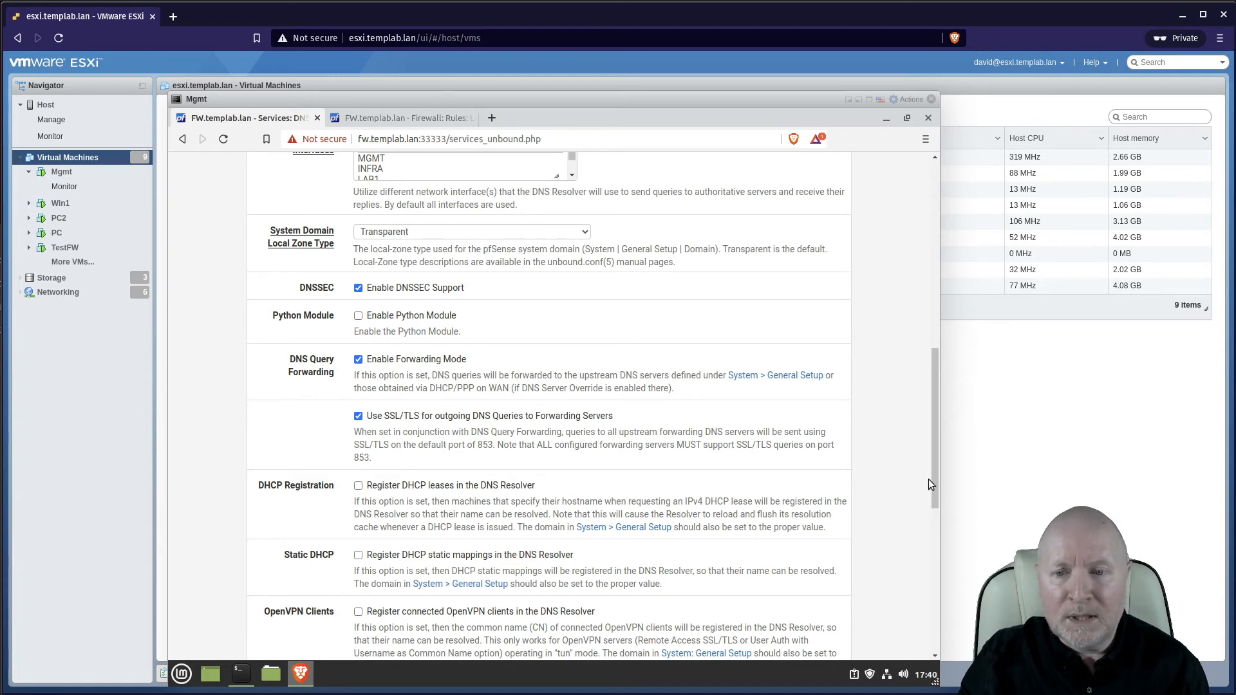
drag(939, 484, 934, 266)
drag(928, 186, 933, 161)
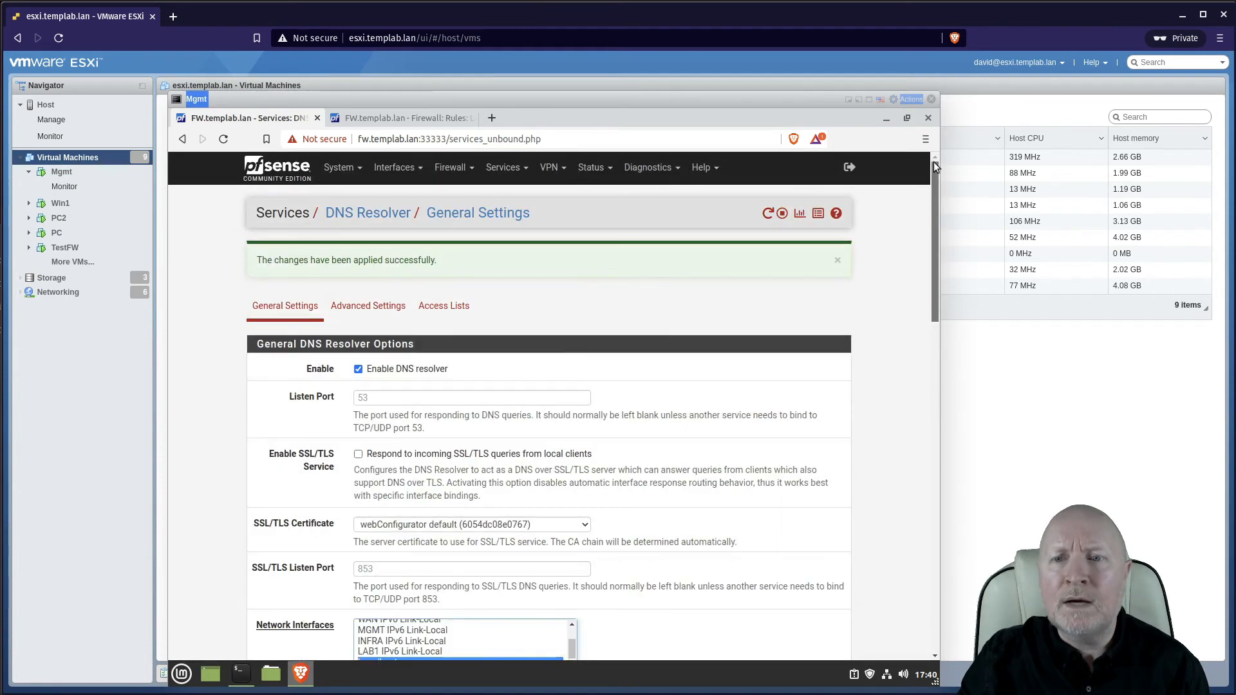
scroll(284, 631, down, 8)
scroll(281, 631, down, 5)
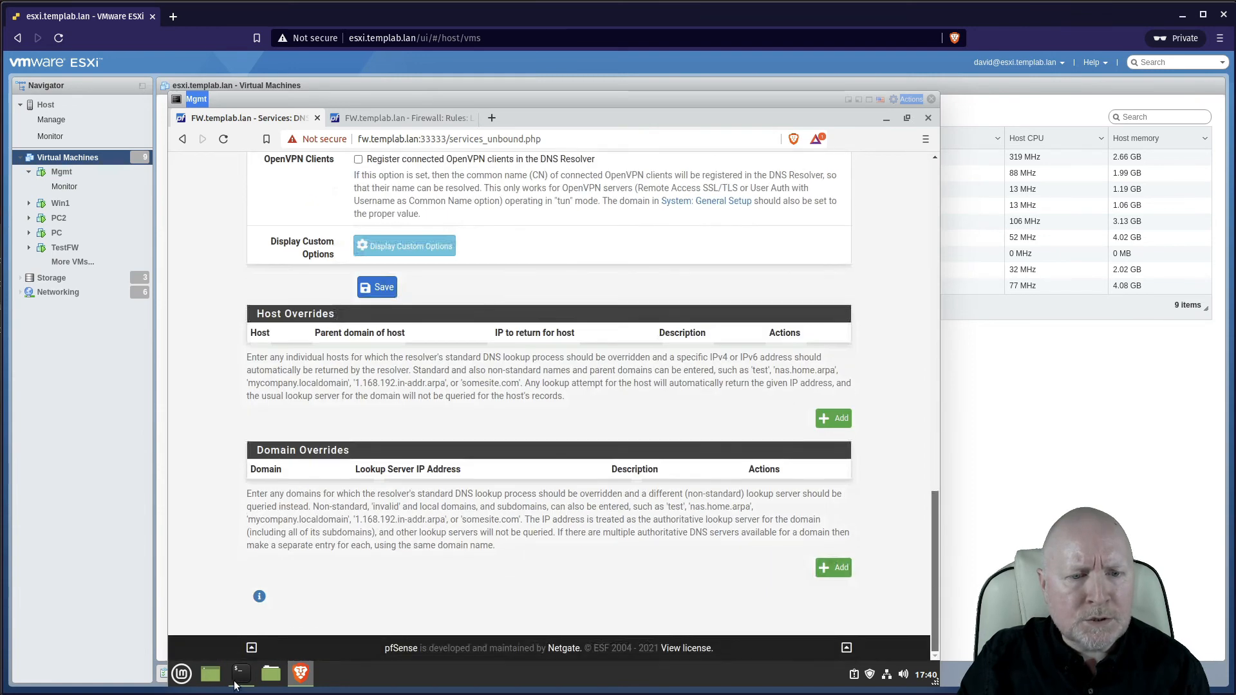
Step: Switch to the ns1 terminal and open named.conf.options in nano with sudo, entering the account password
click(244, 675)
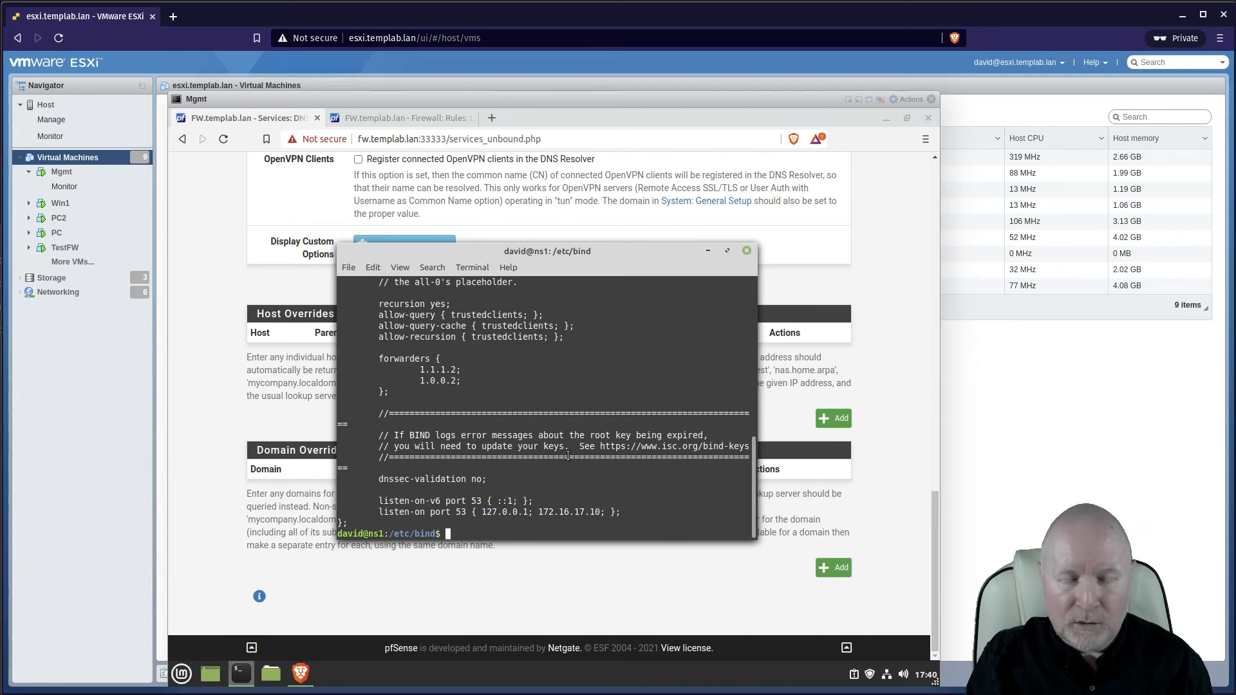
text(sudo)
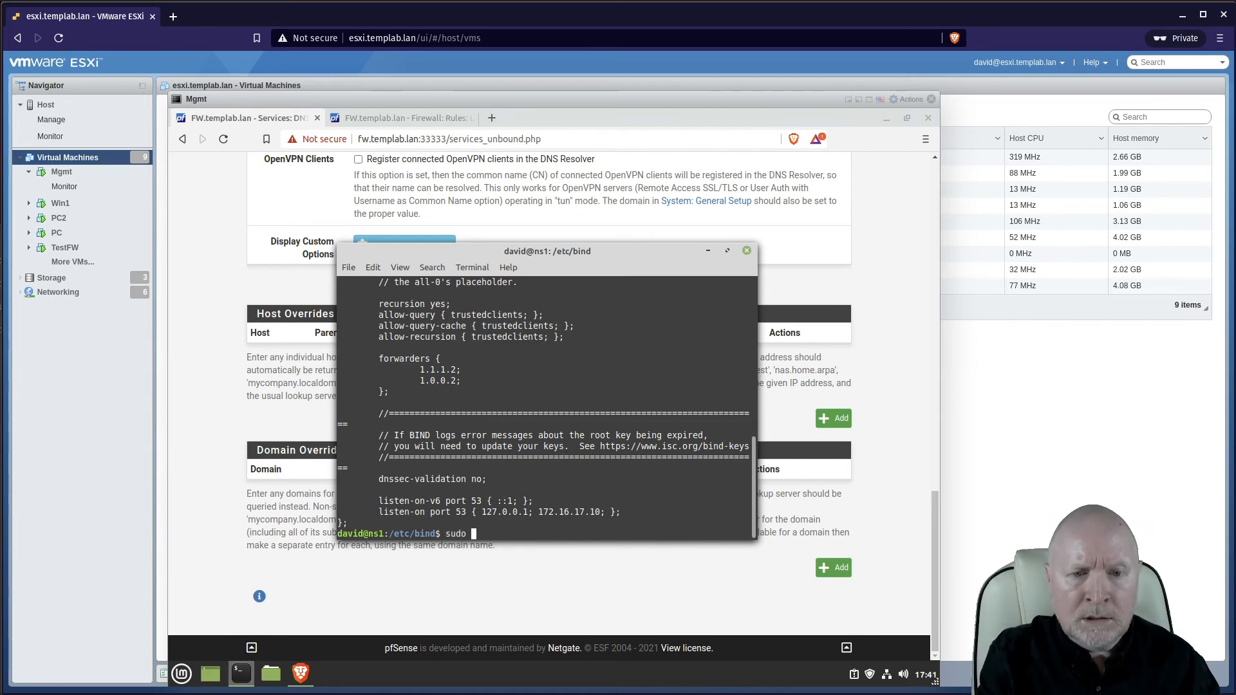
key(Up)
key(Left)
key(Left)
key(Left)
key(Left)
key(Left)
key(Left)
key(Left)
key(Left)
key(Left)
key(Left)
key(Left)
key(Left)
key(Left)
key(Left)
key(Left)
key(Left)
key(Left)
key(Left)
key(Left)
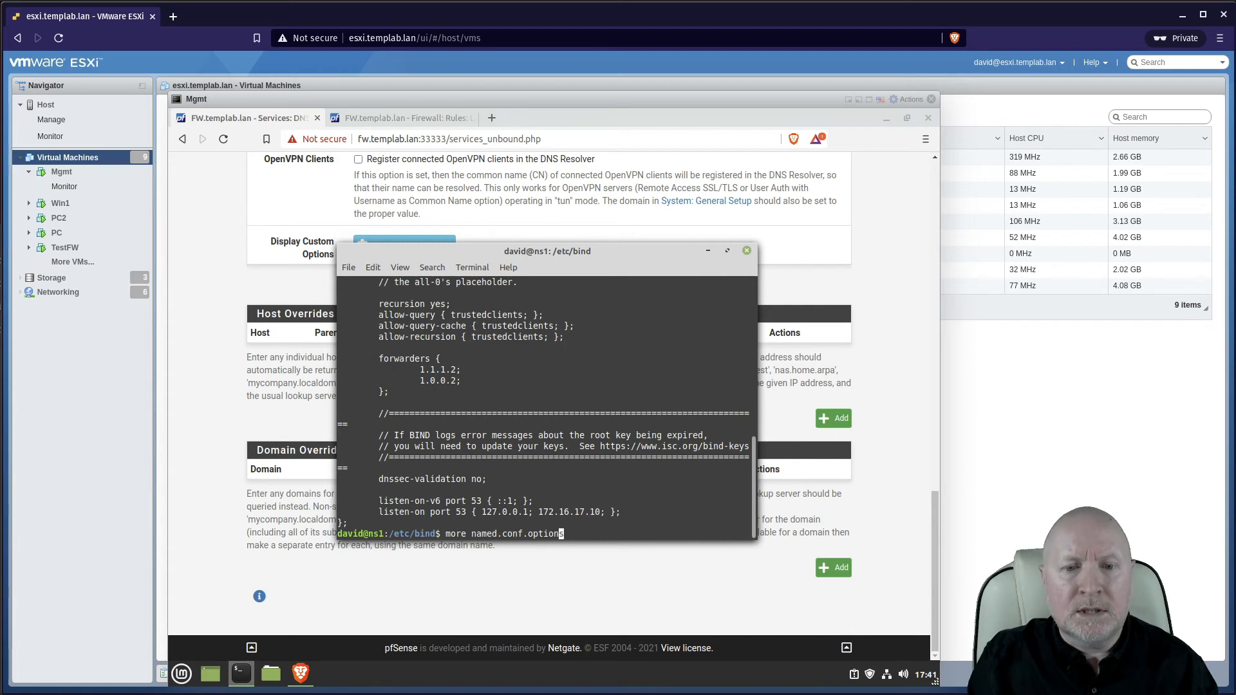
key(BackSpace)
key(BackSpace)
key(BackSpace)
key(BackSpace)
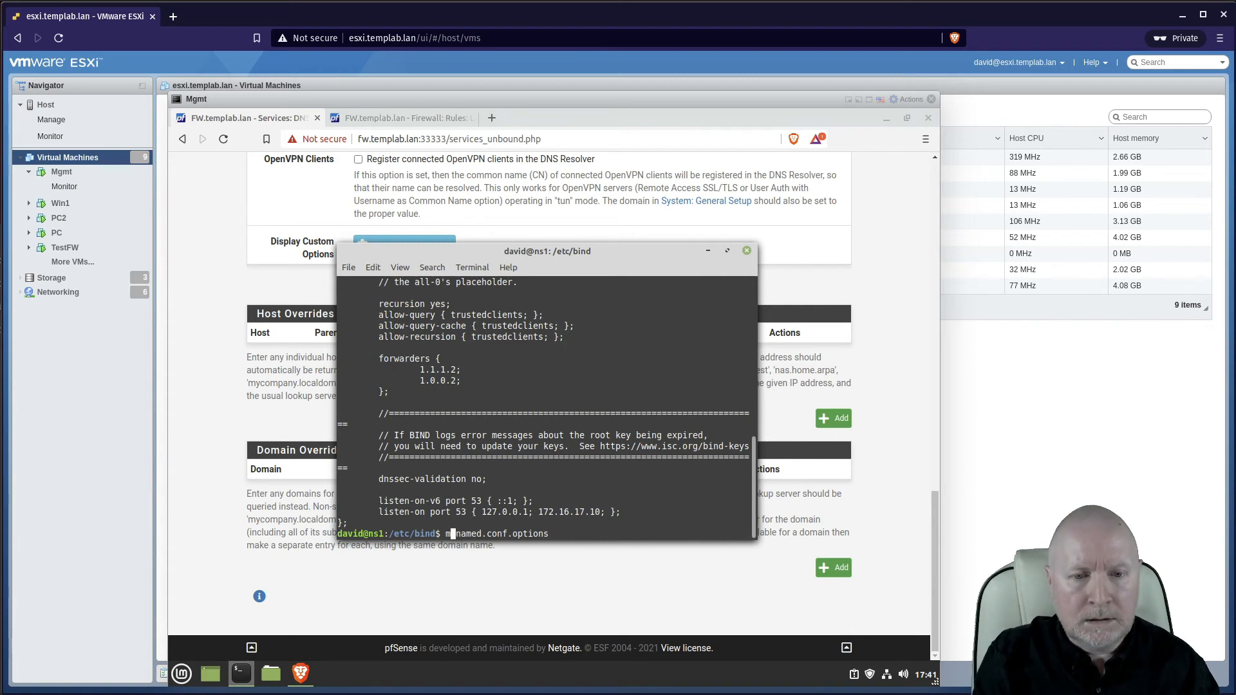
text(sudo nan)
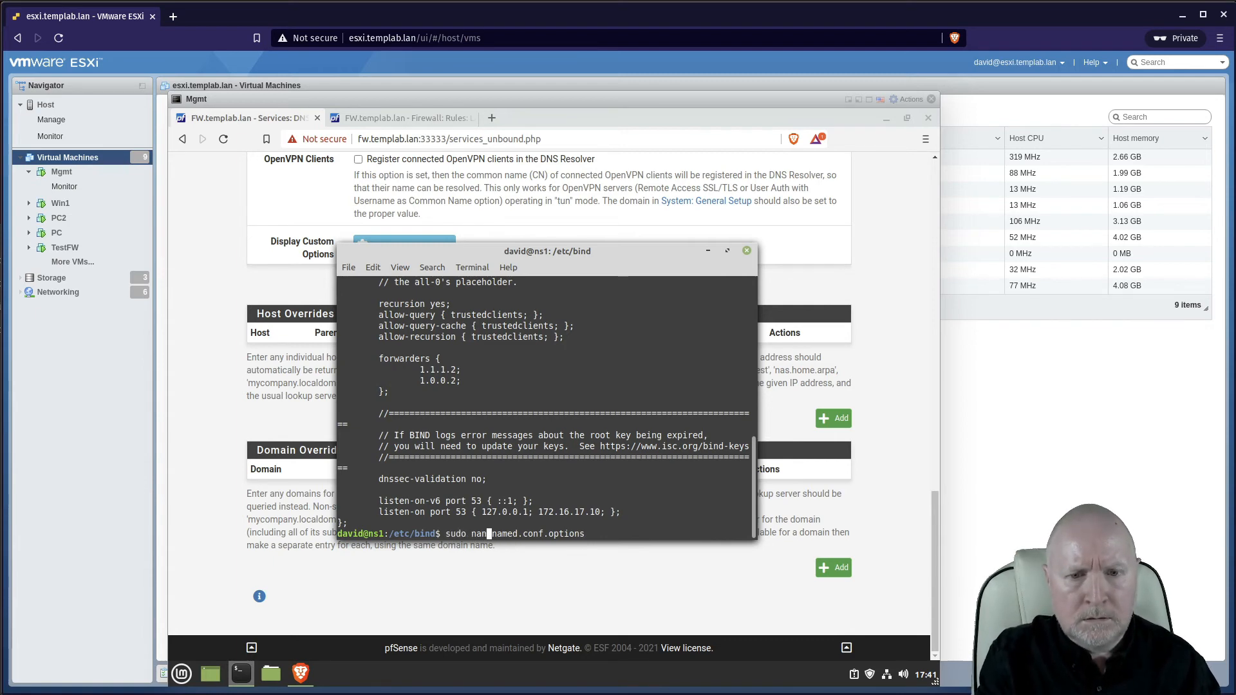
text(o)
key(Return)
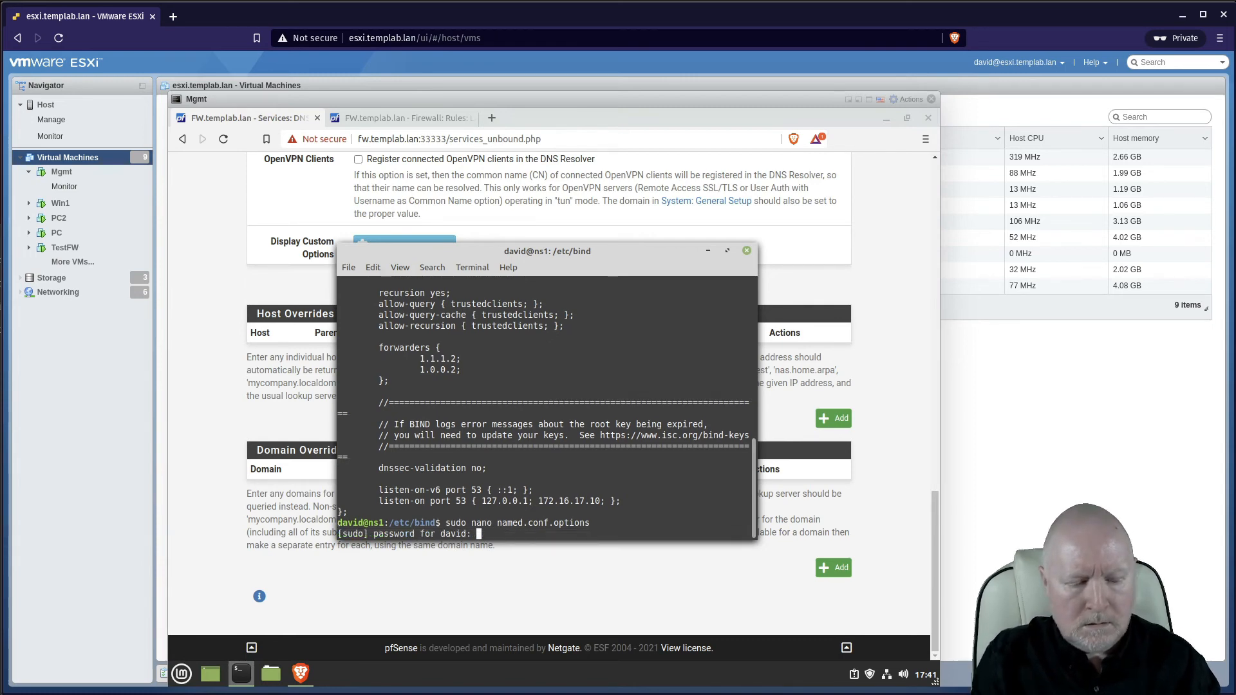
key(Return)
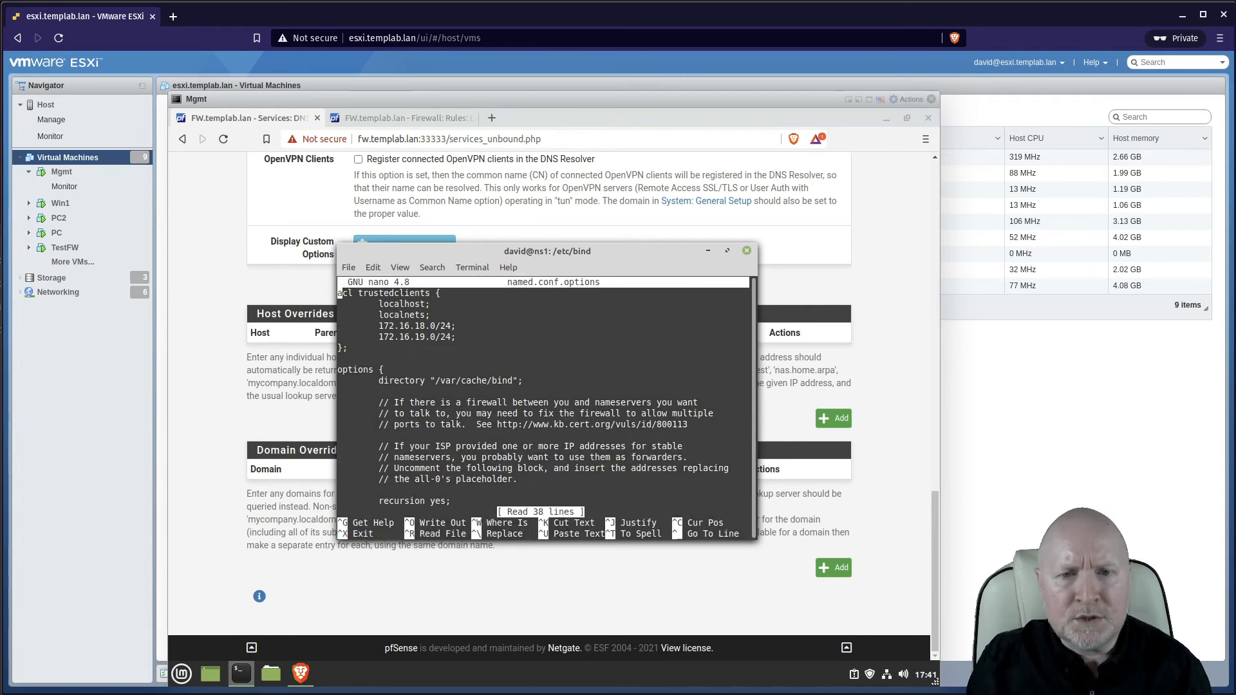
Step: Comment out the 1.1.1.2 and 1.0.0.2 entries in the forwarders block with #
key(Down)
key(Down)
key(Down)
key(Down)
key(Down)
key(Down)
key(Down)
key(Down)
key(Down)
key(Down)
key(Down)
key(Down)
key(Down)
key(Down)
key(Down)
key(Down)
key(Down)
key(Down)
key(Down)
key(Down)
key(Up)
key(Up)
key(Up)
key(Up)
key(Up)
key(Up)
key(Right)
key(Right)
key(Right)
key(Right)
key(Right)
key(Right)
key(Right)
key(Right)
key(Right)
key(Right)
key(Right)
key(Up)
text(#)
key(Up)
key(Right)
key(Left)
text(#)
Step: Add 172.16.17.254 as the first entry in the forwarders block, and save and close the file
key(Up)
key(End)
key(Return)
key(Tab)
key(Tab)
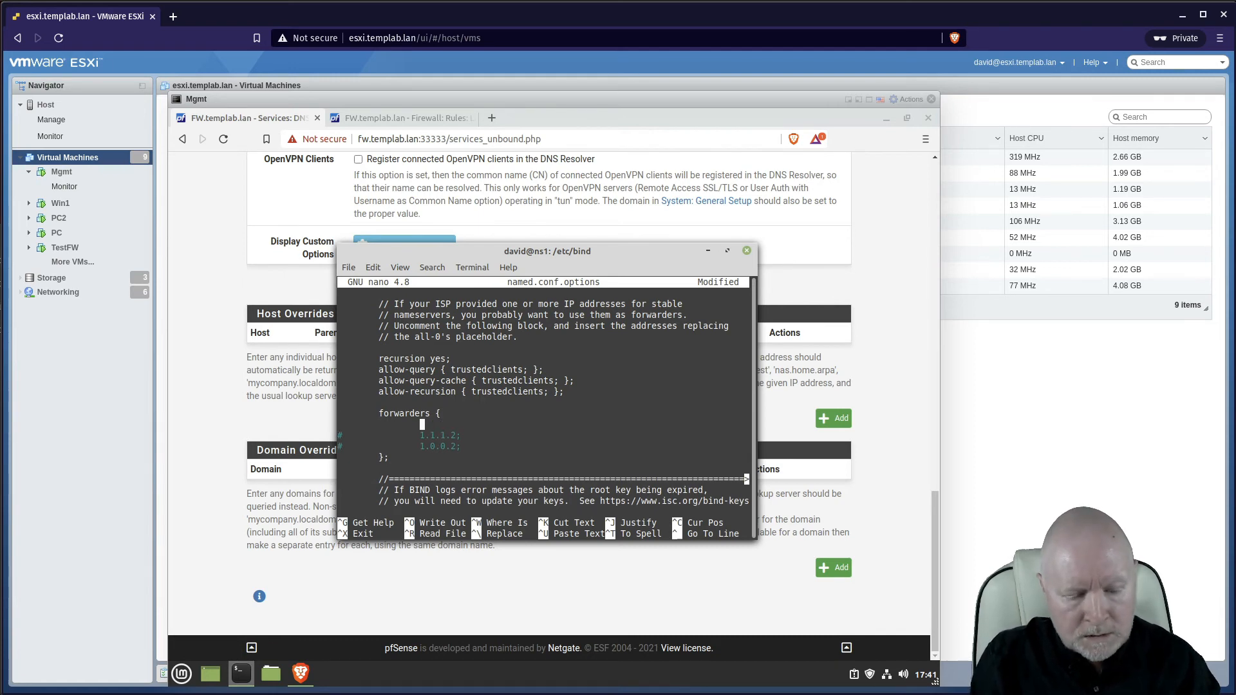
text(172)
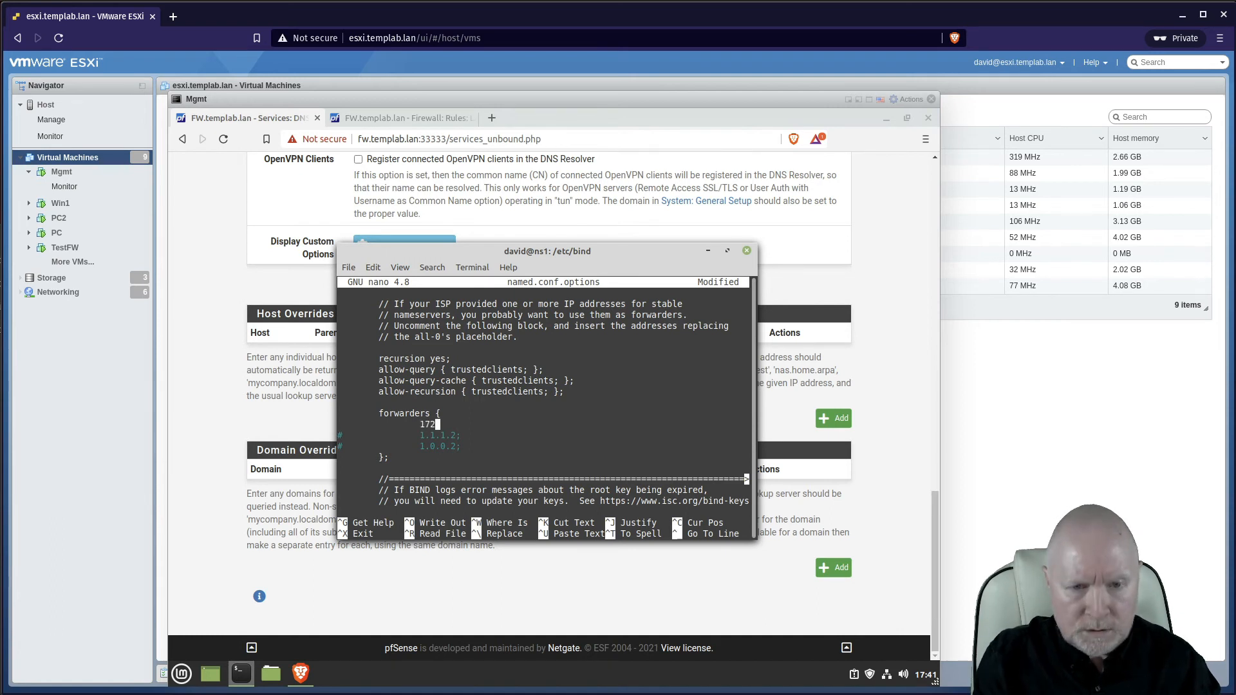
text(.16)
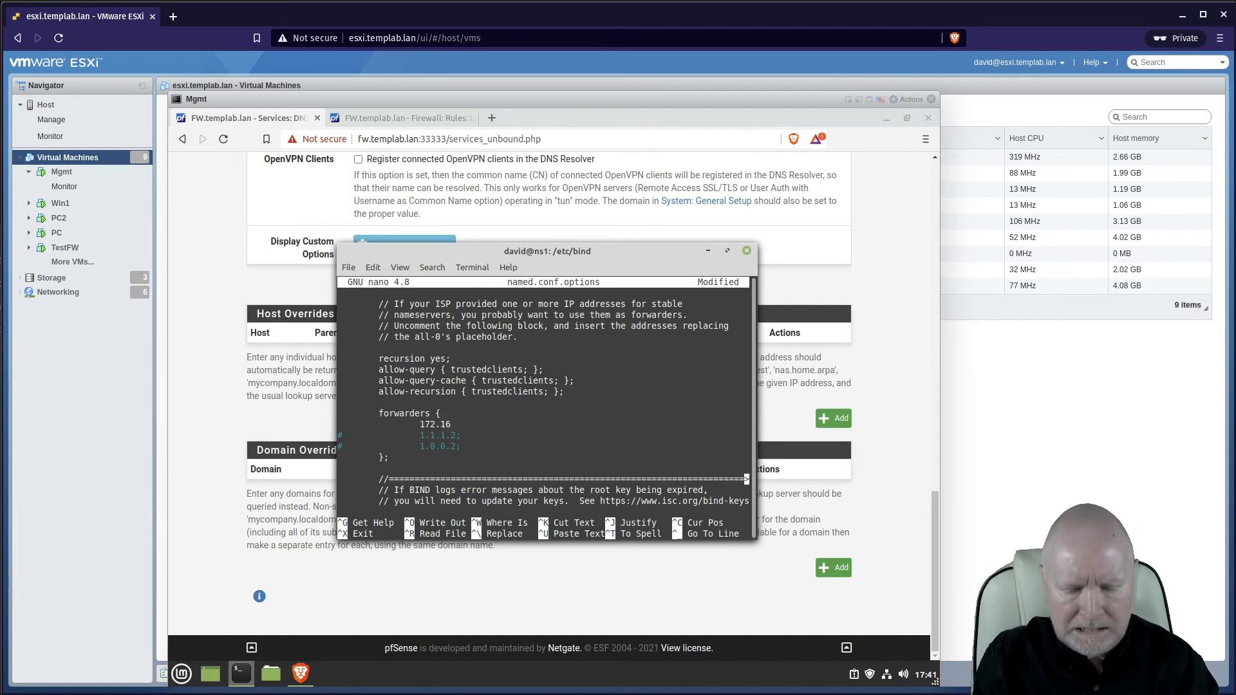
text(.17.254)
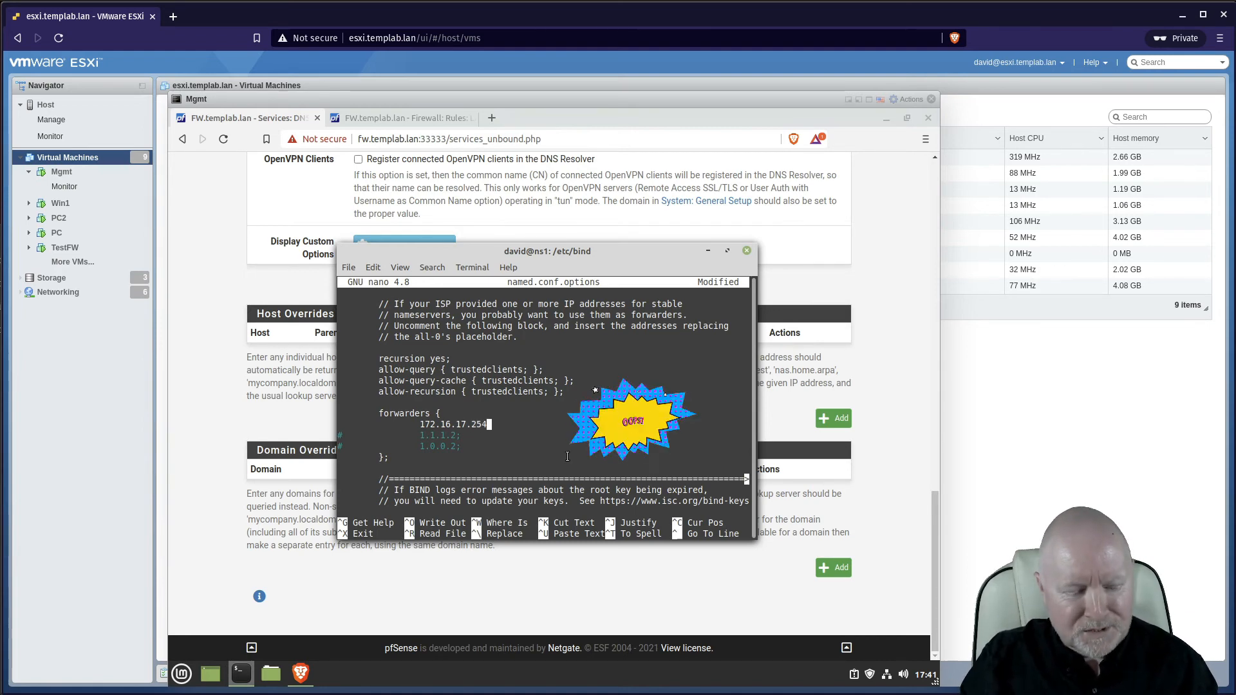
key(ctrl+x)
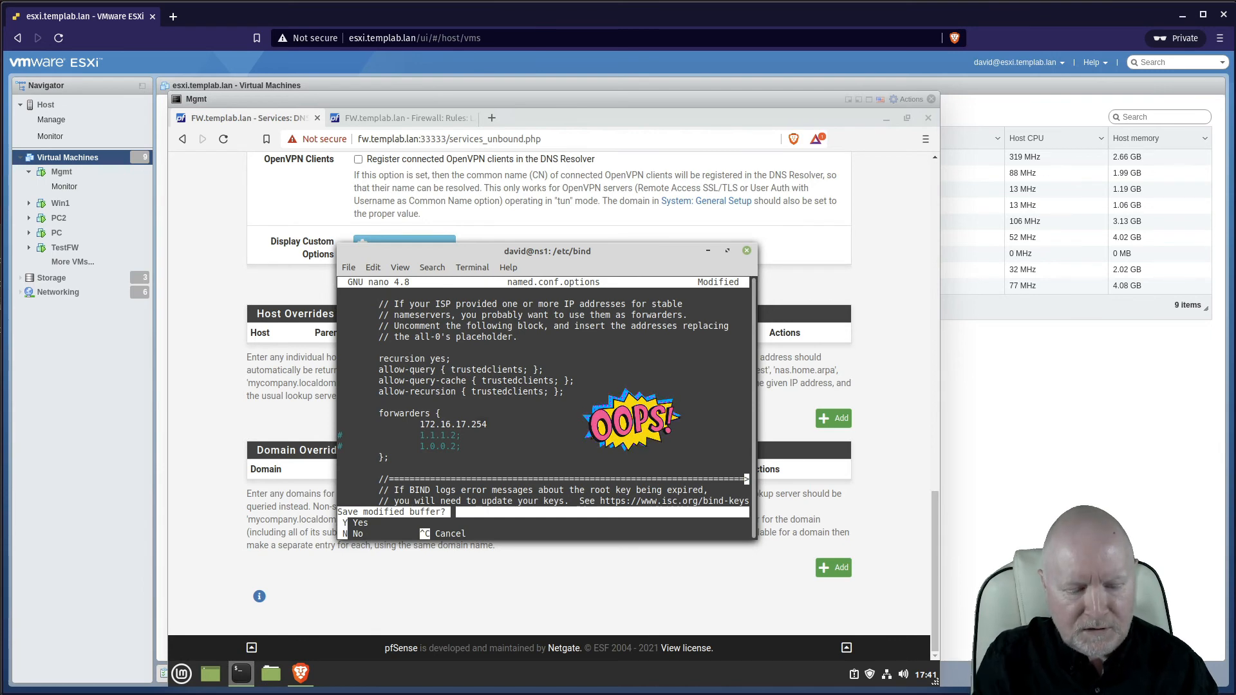
key(y)
key(Return)
Step: Check the server's network addresses with ip addr, and review the forwarders block in named.conf.options in nano
text(ip addr)
key(Return)
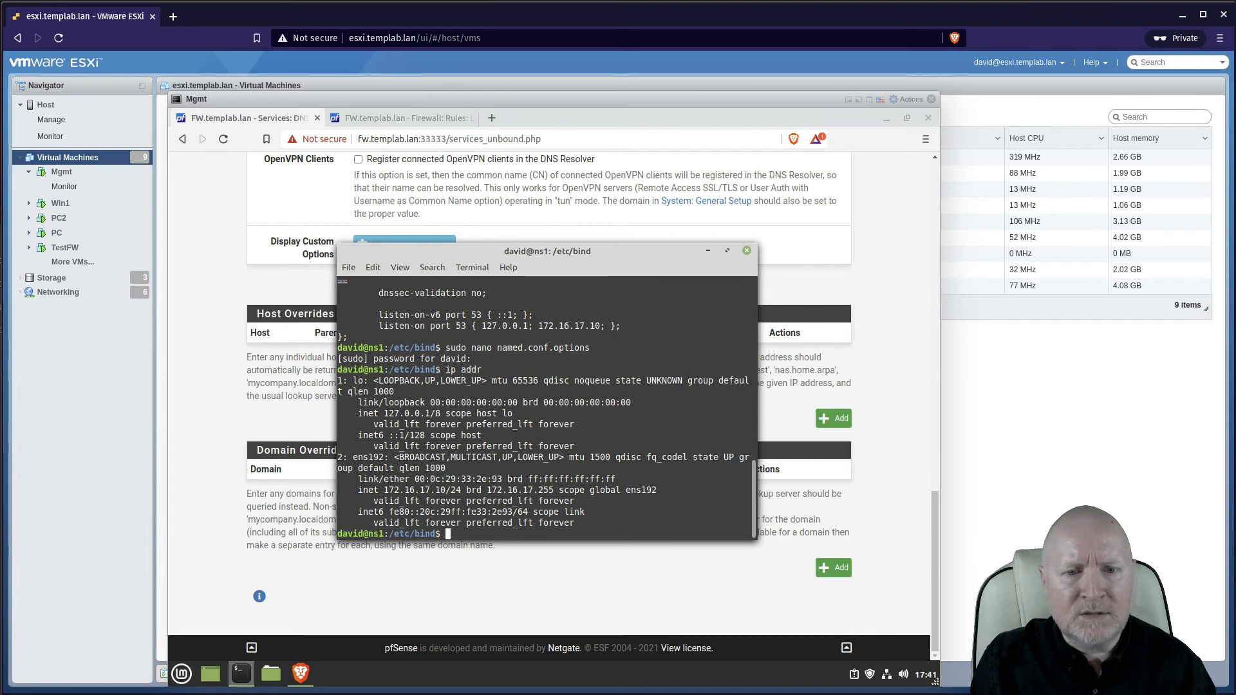
key(Up)
key(Up)
key(Return)
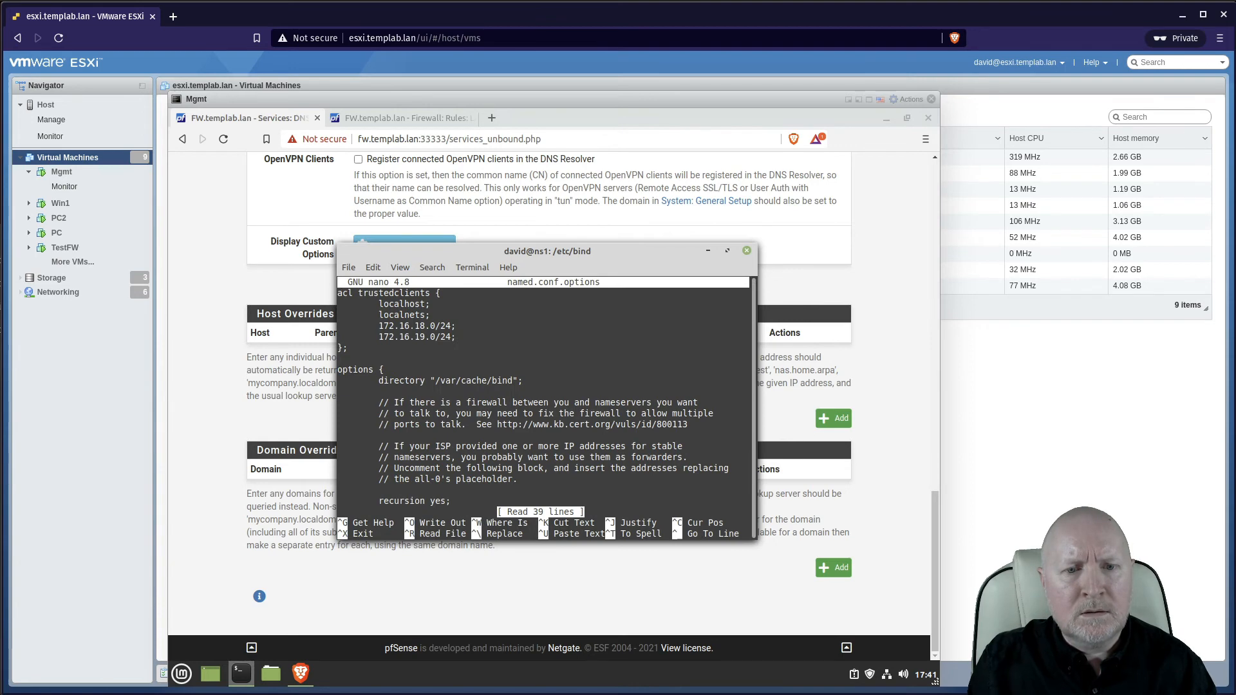
key(Down)
key(Down)
key(Down)
key(Down)
key(Down)
key(Down)
key(Down)
key(Down)
key(Down)
key(Down)
key(Down)
key(Down)
key(Down)
key(Down)
key(Down)
key(Down)
key(Down)
key(Down)
key(Down)
key(Down)
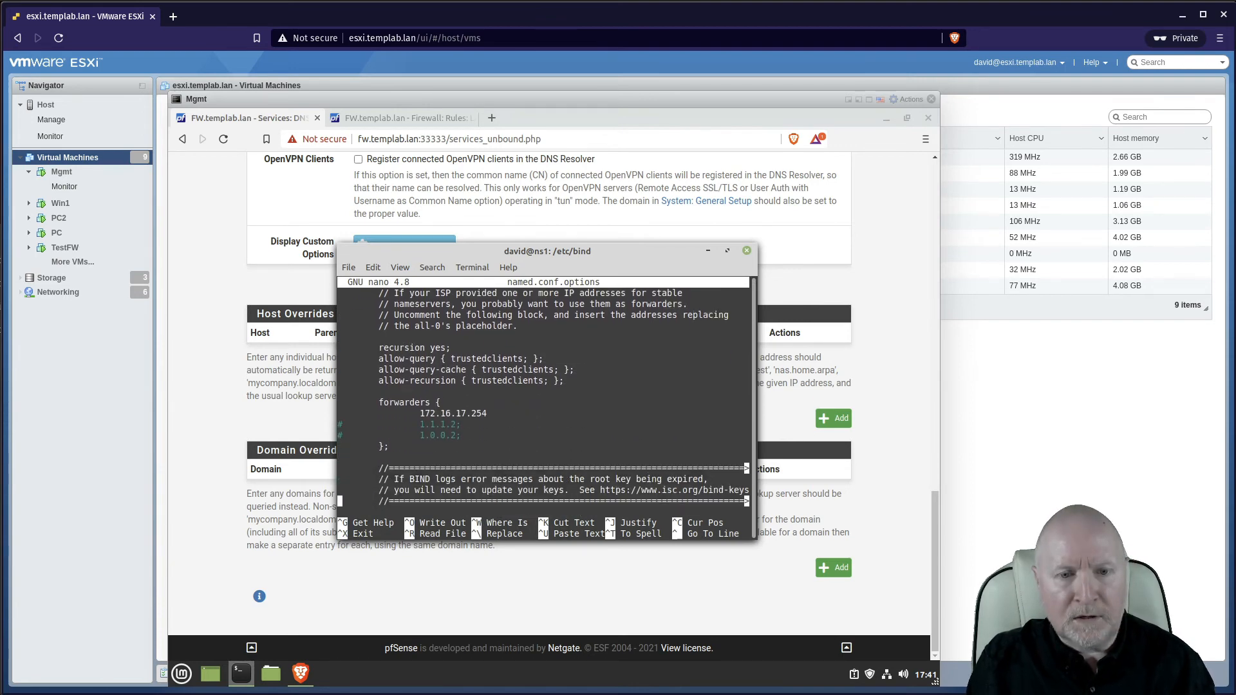
key(ctrl+x)
Step: Restart the bind9 service with sudo systemctl
text(sudo )
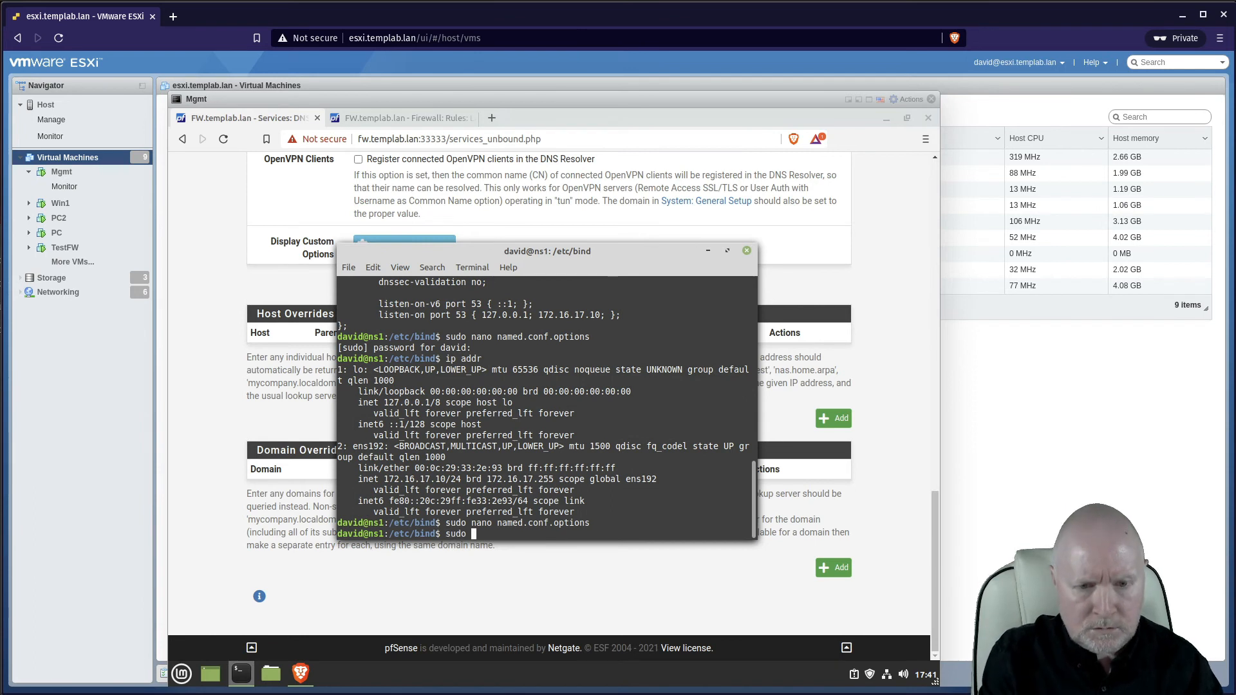
text(systemctl )
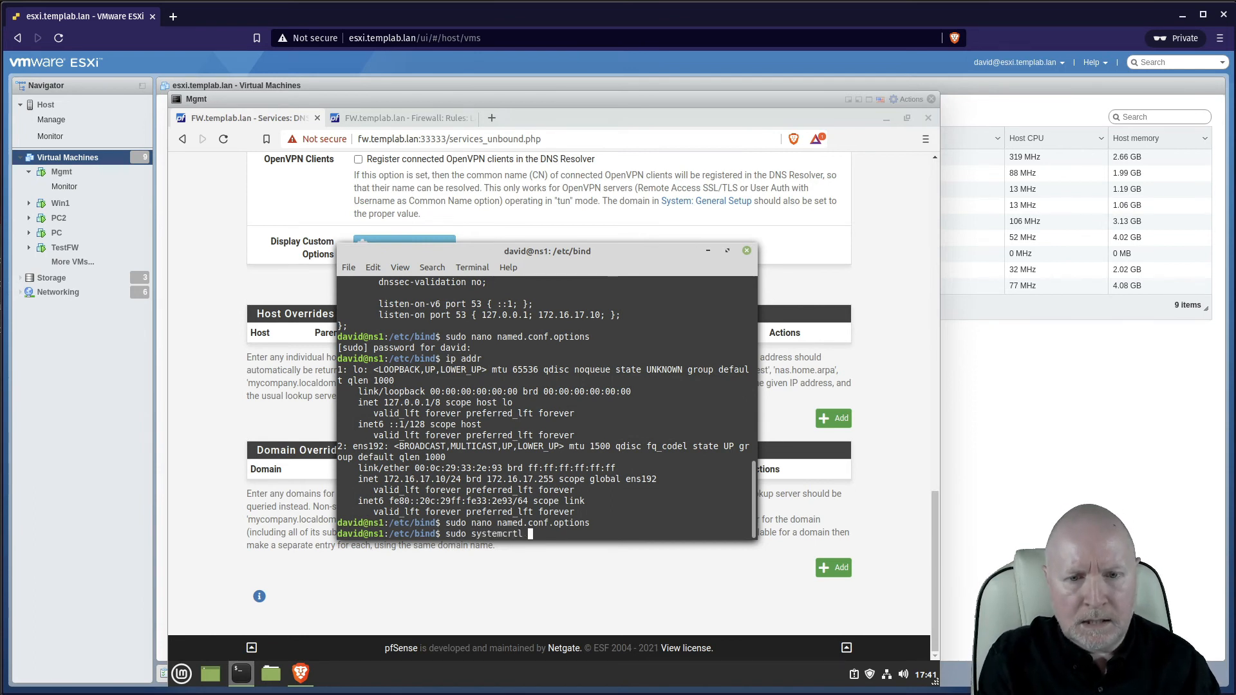
text(restart)
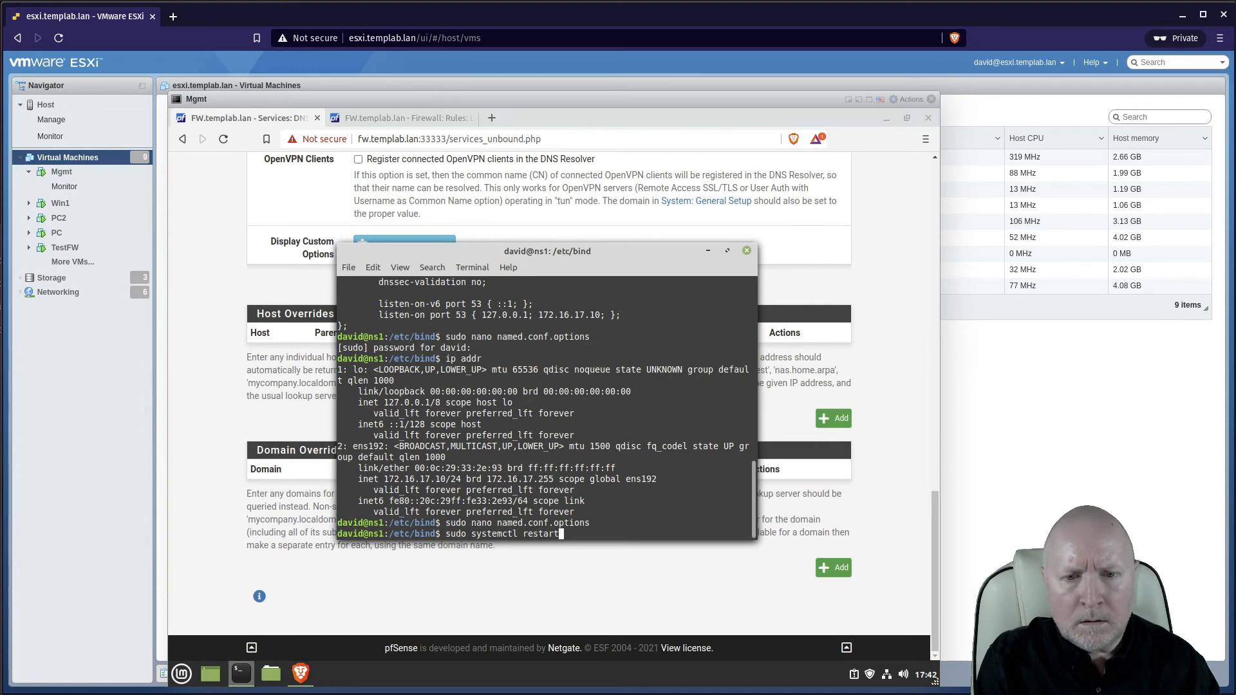
text( bind)
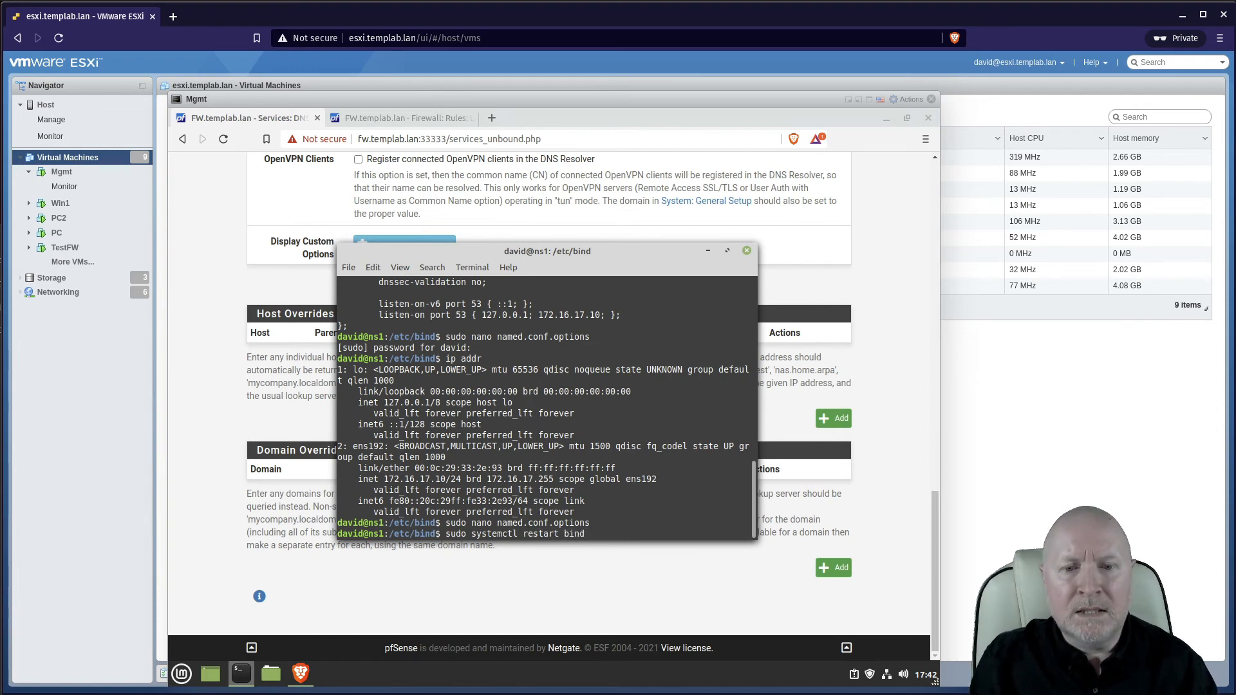
key(Return)
key(Up)
text(9)
key(Return)
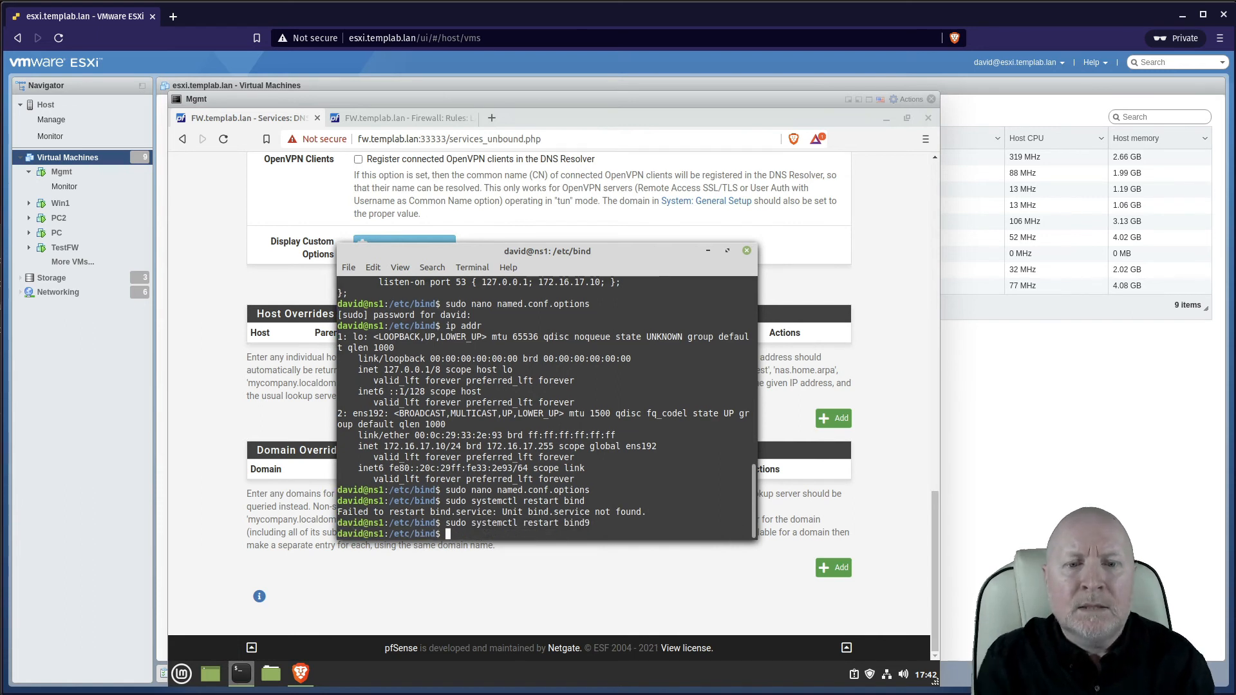
Step: Check the status of the bind9 service with sudo systemctl
key(Up)
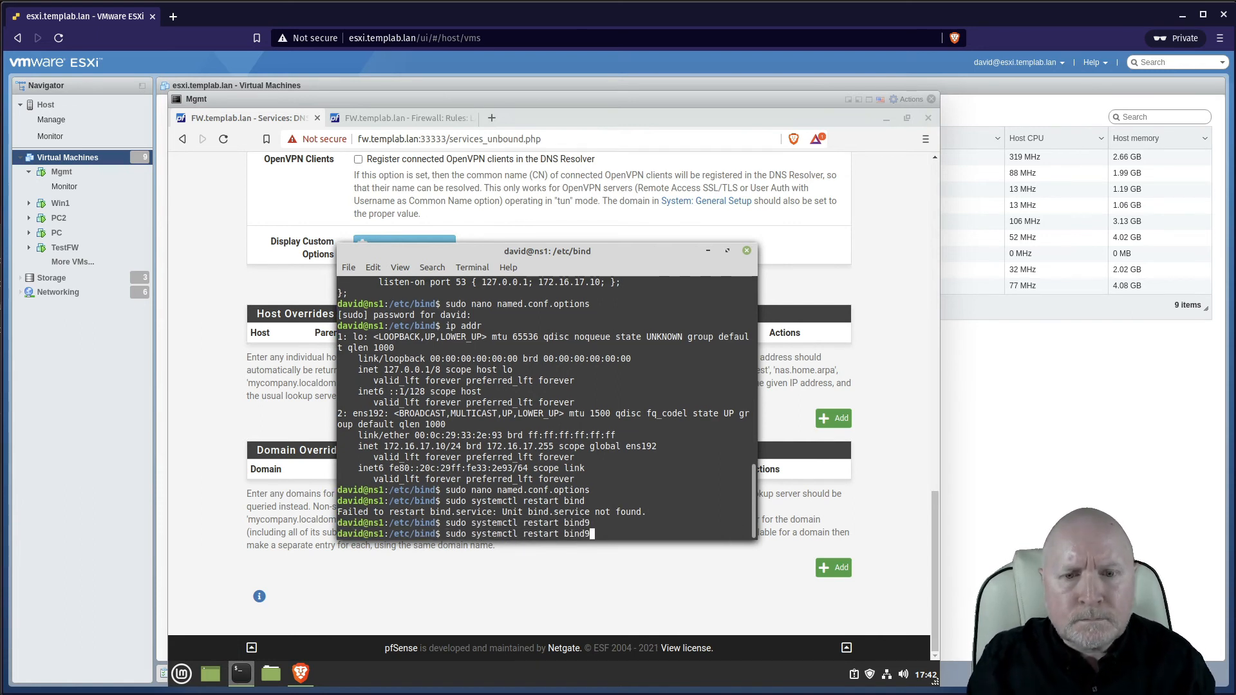
key(Left)
key(Left)
key(Left)
key(Left)
key(Left)
key(Left)
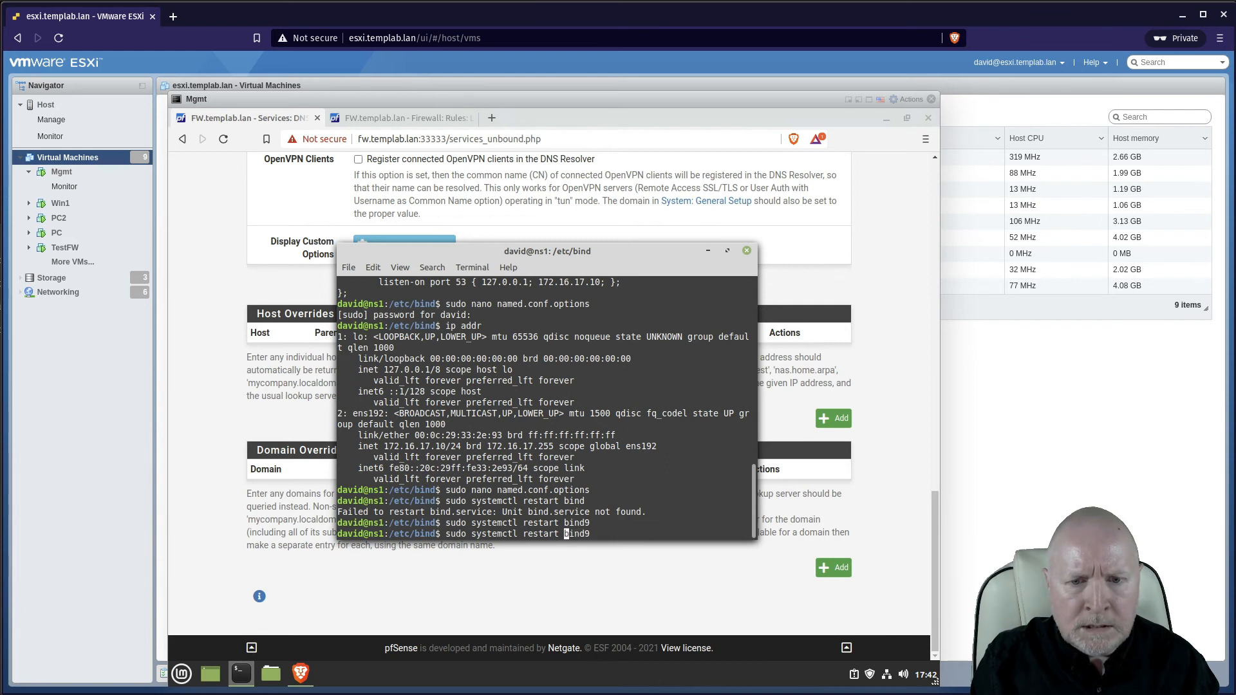
key(BackSpace)
key(BackSpace)
key(BackSpace)
key(BackSpace)
key(BackSpace)
key(BackSpace)
key(BackSpace)
text(status)
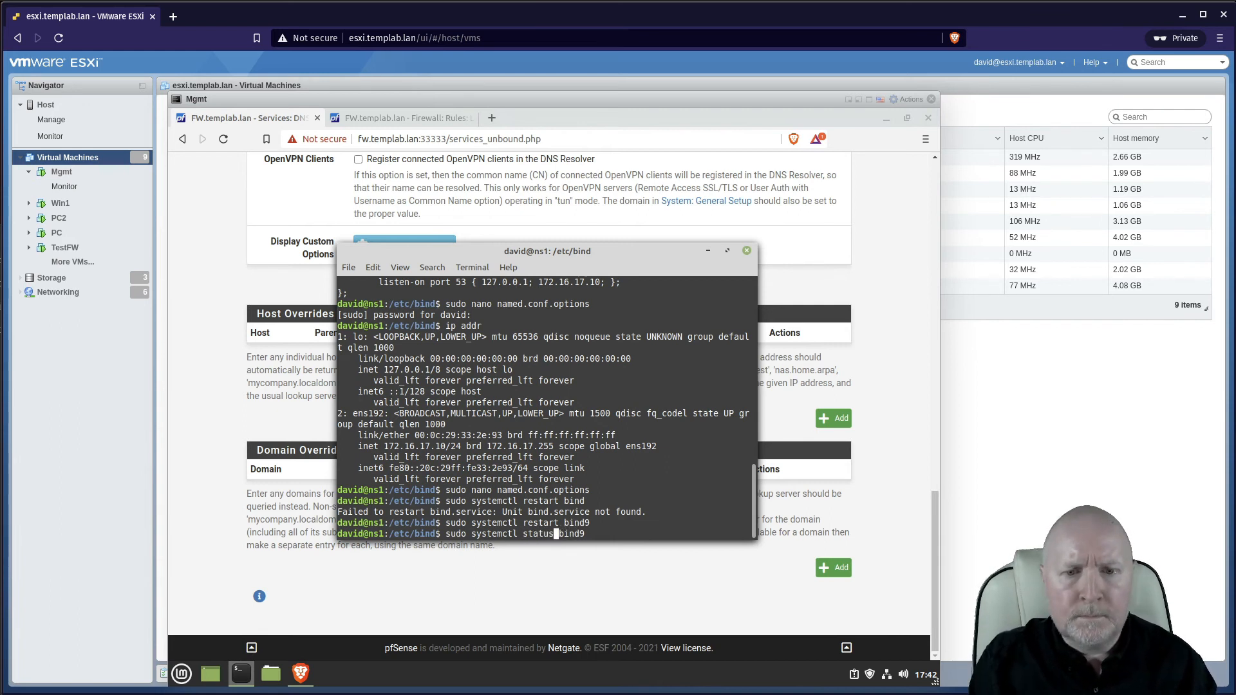
key(Return)
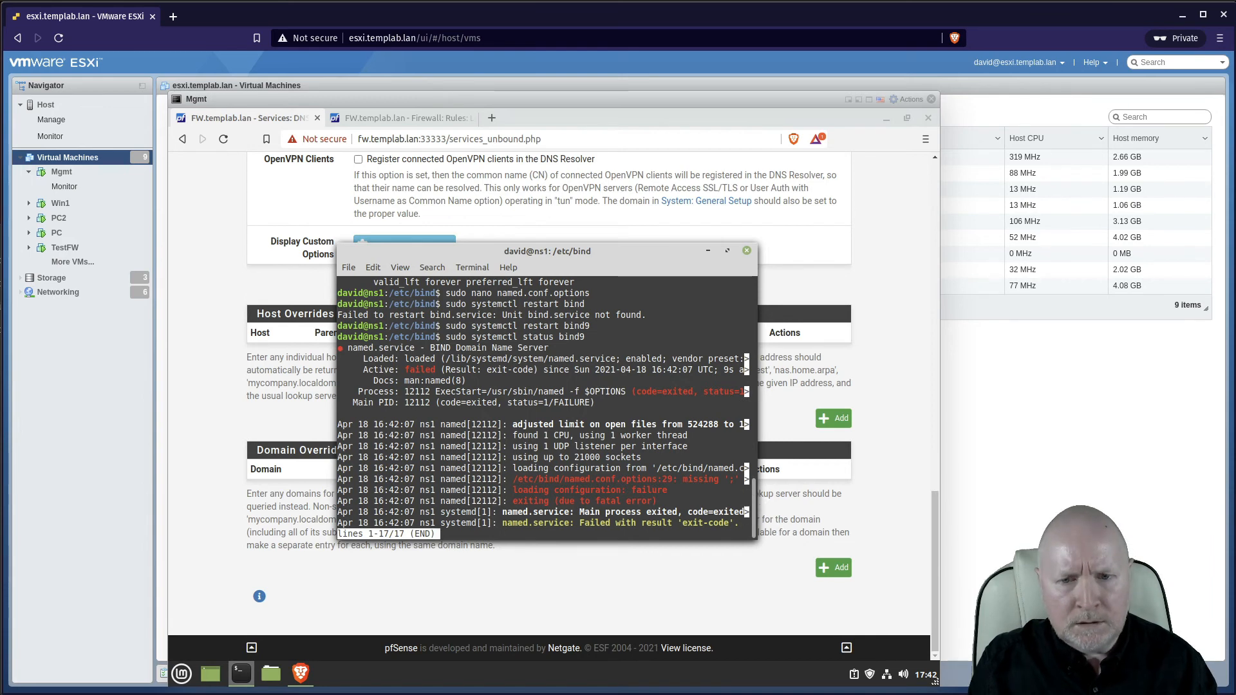
key(q)
Step: Reopen named.conf.options with sudo nano, add the missing semicolon after 172.16.17.254 in the forwarders block, and save and close the file
key(Up)
key(Up)
key(Up)
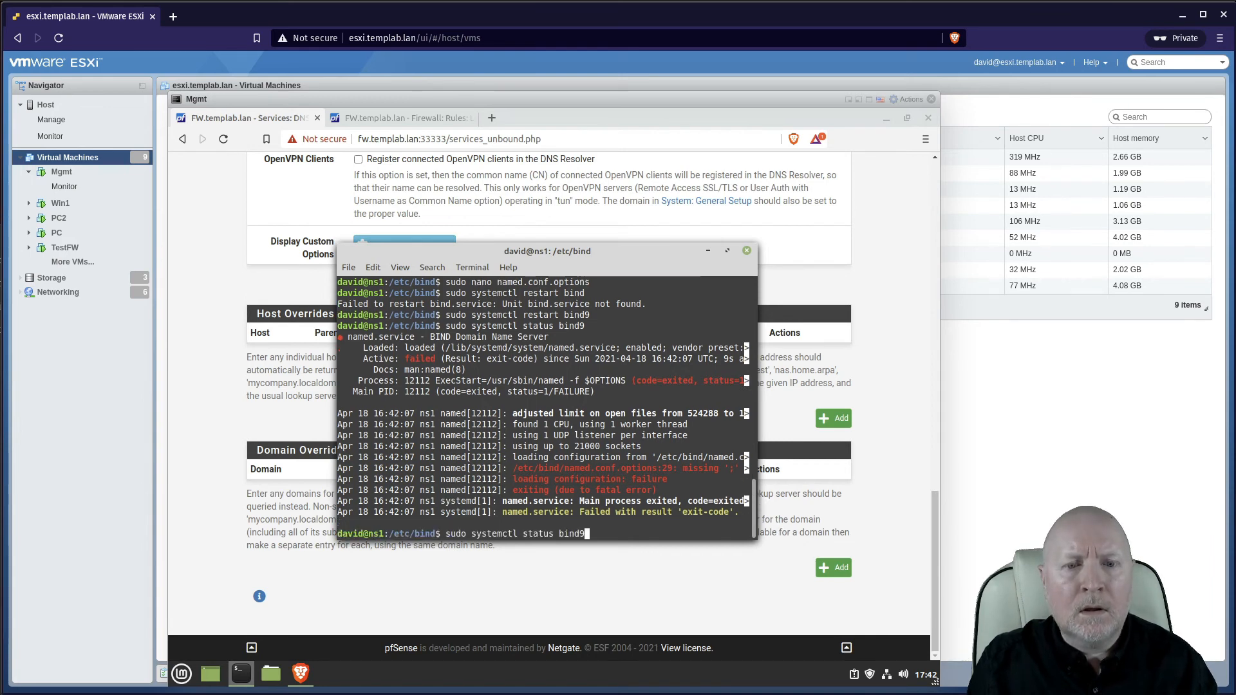
key(Up)
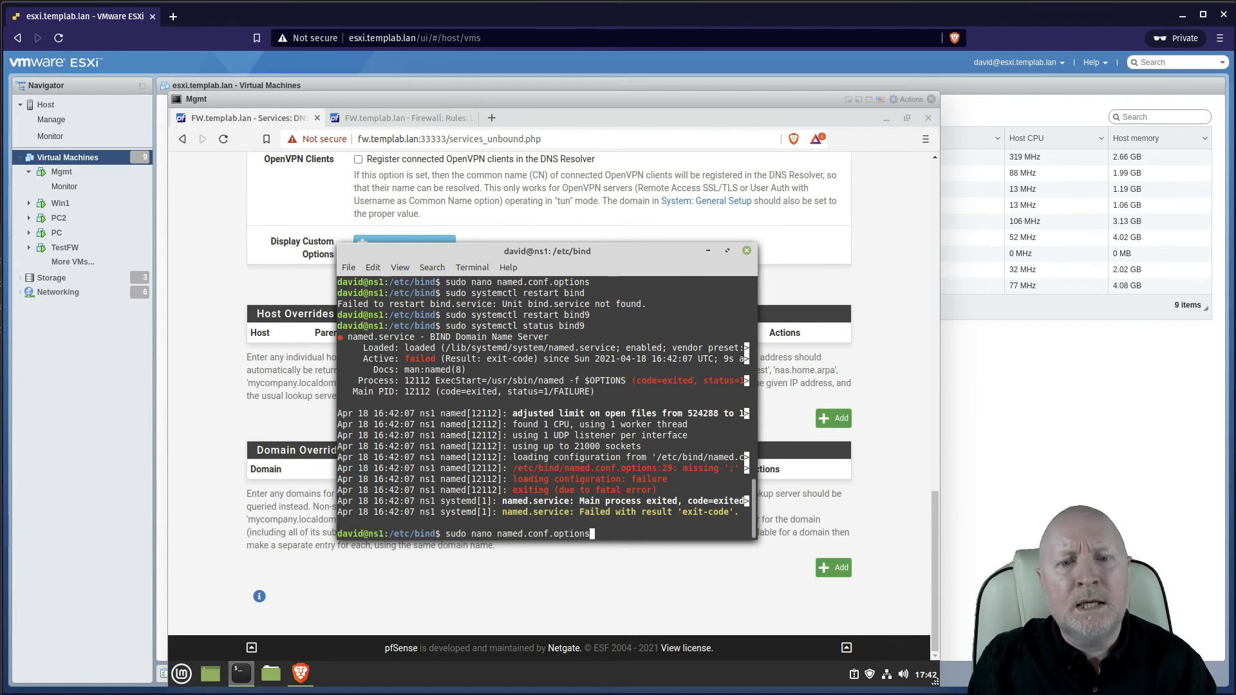
key(Return)
key(Down)
key(Down)
key(Down)
key(Down)
key(Down)
key(Down)
key(Down)
key(Down)
key(Down)
key(Down)
key(Down)
key(Down)
key(Down)
key(Down)
key(Down)
key(Down)
key(Down)
key(Down)
key(Down)
key(Down)
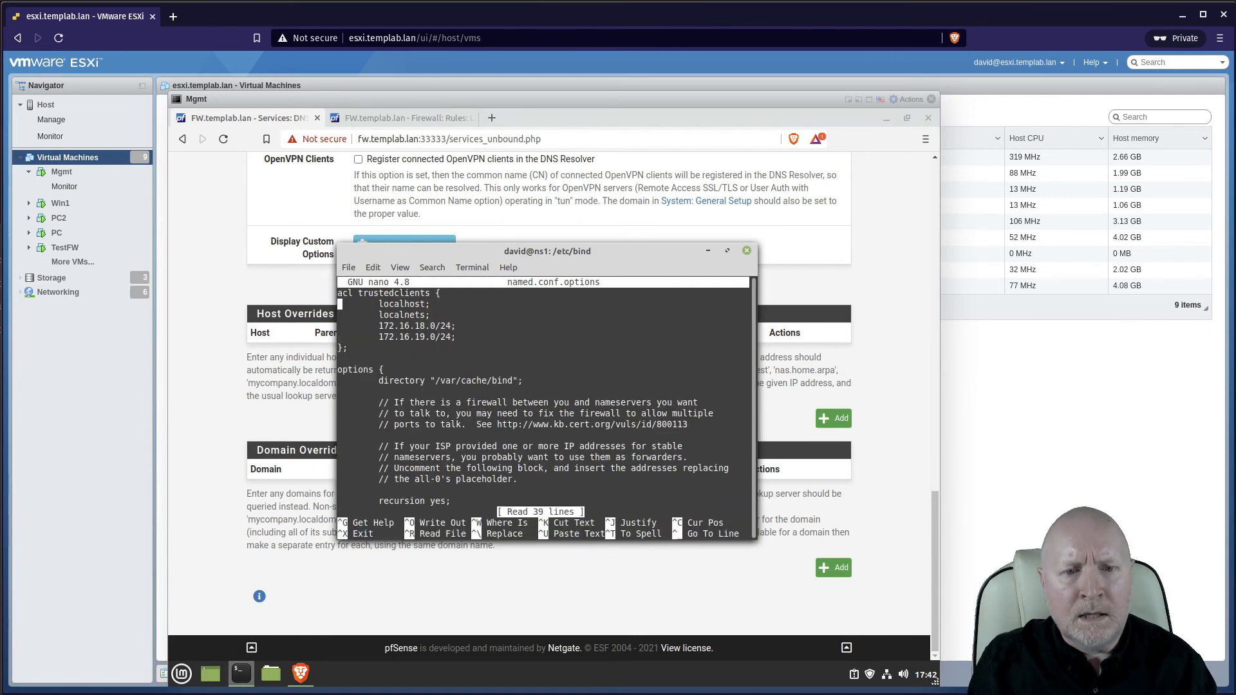
key(Up)
key(Up)
key(Up)
key(Up)
key(Up)
key(Up)
key(Up)
key(Up)
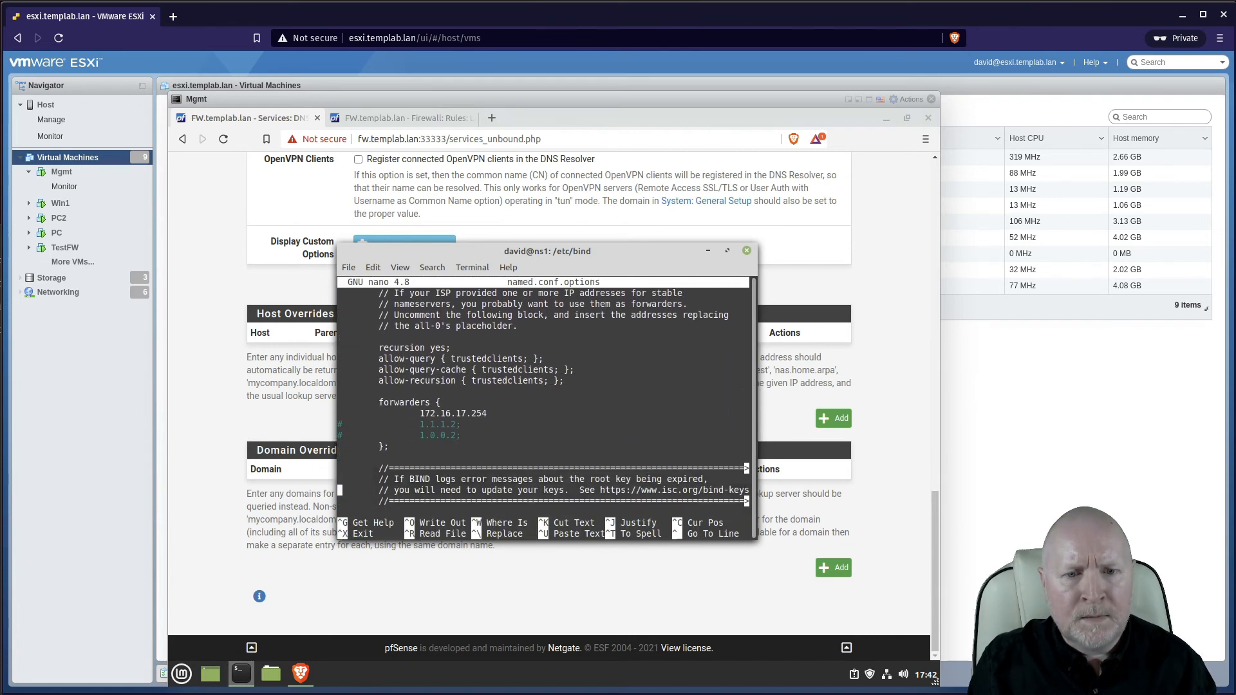
key(End)
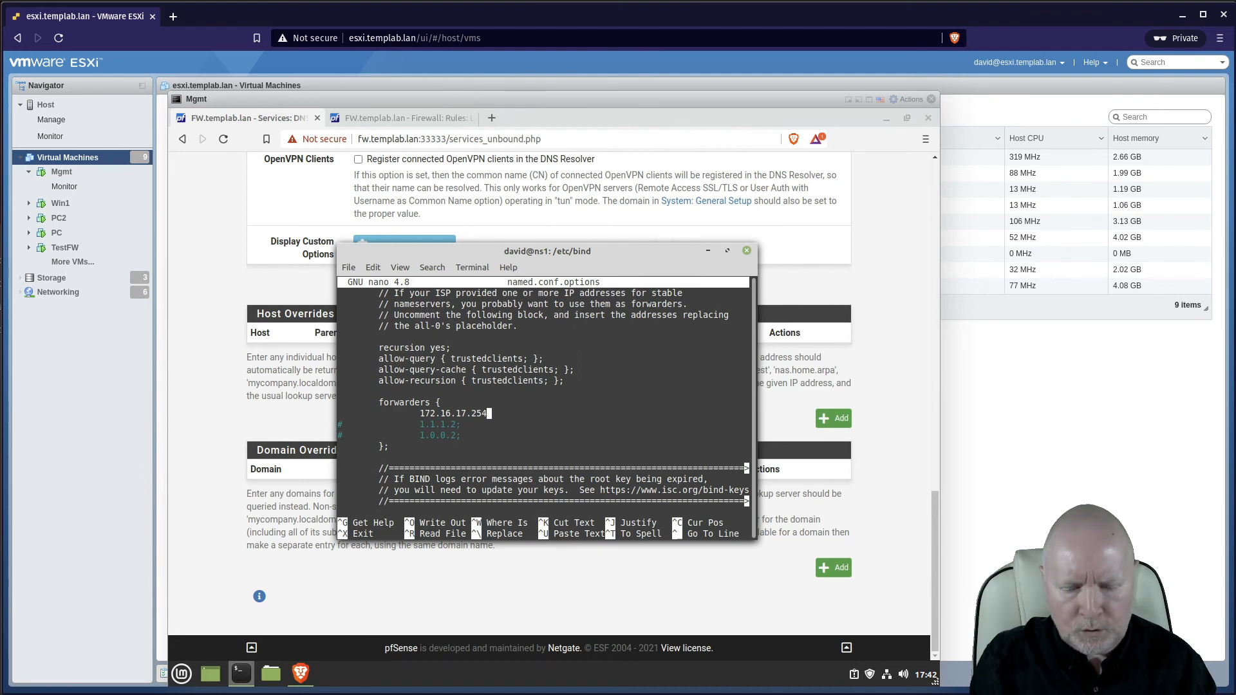
text(;)
key(ctrl+o)
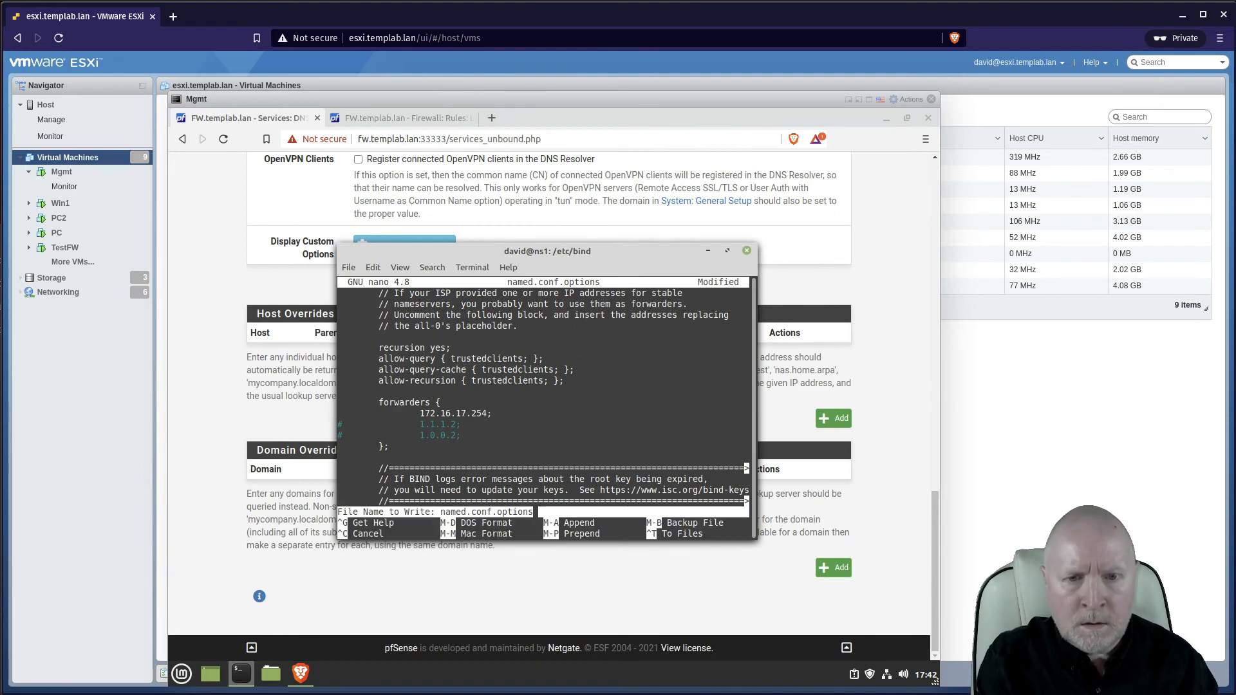
key(Return)
key(ctrl+x)
Step: Restart the bind9 service with sudo systemctl to load the corrected forwarders configuration
key(Up)
key(Up)
key(Up)
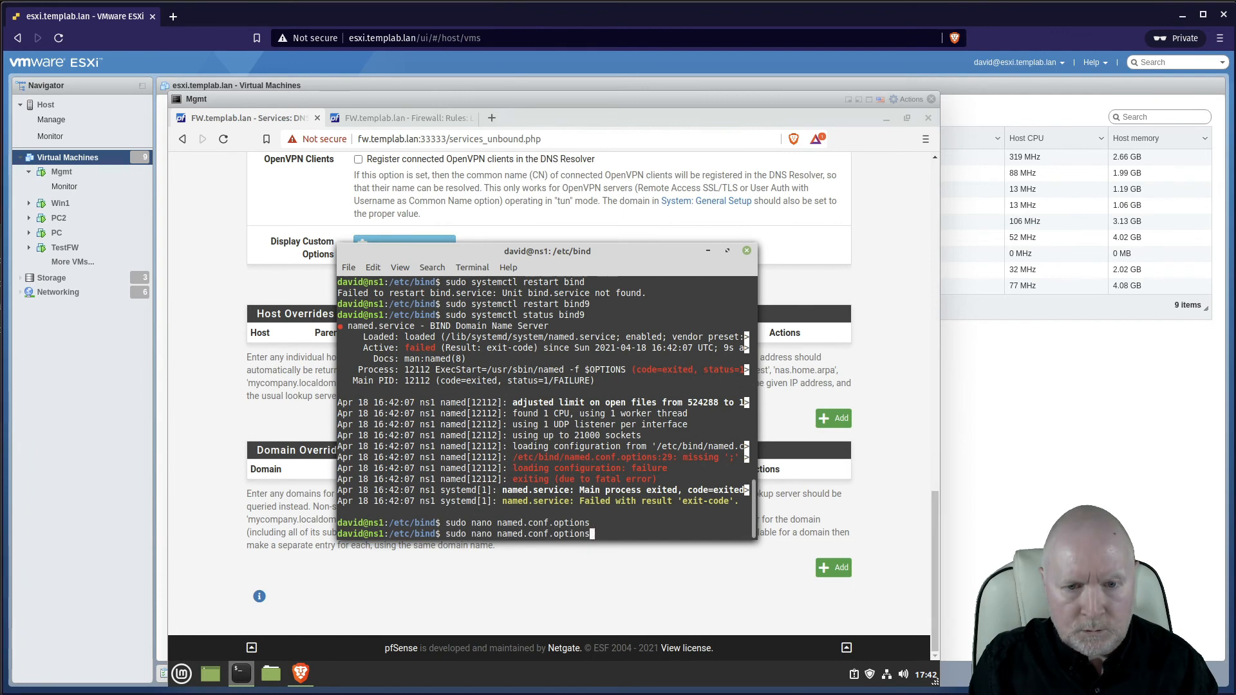
key(Return)
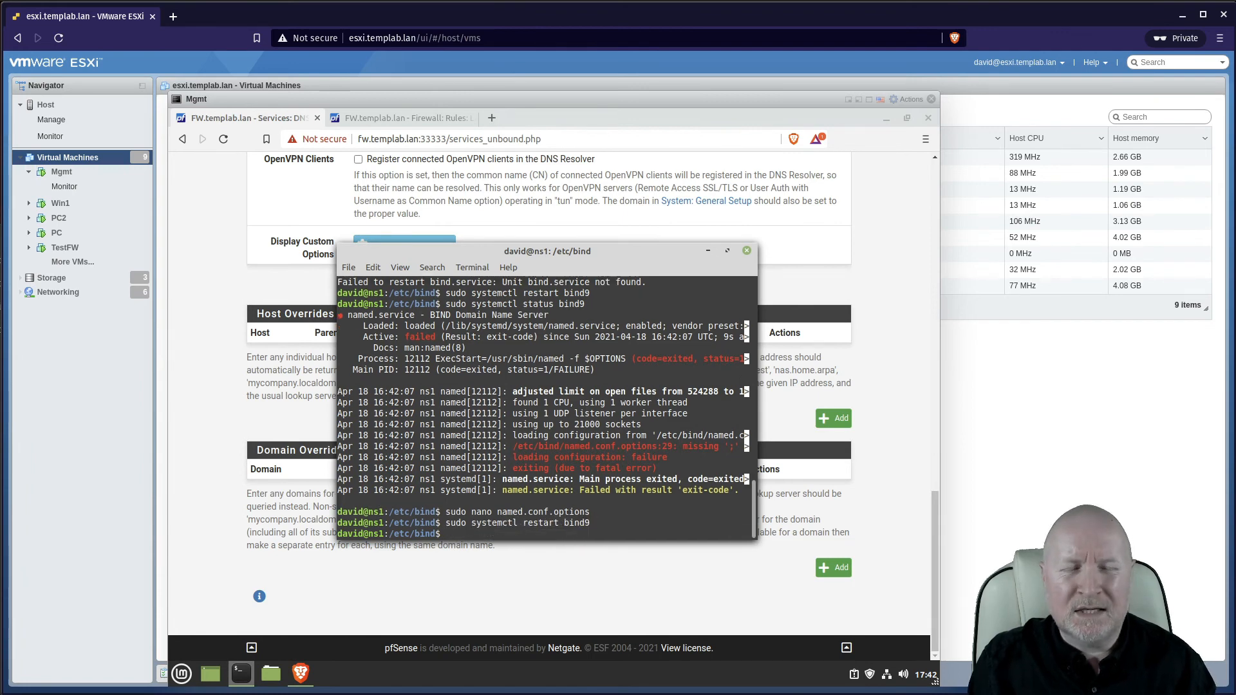
Step: Check the bind9 service status with sudo systemctl and return to the shell prompt
key(Up)
key(Up)
key(Up)
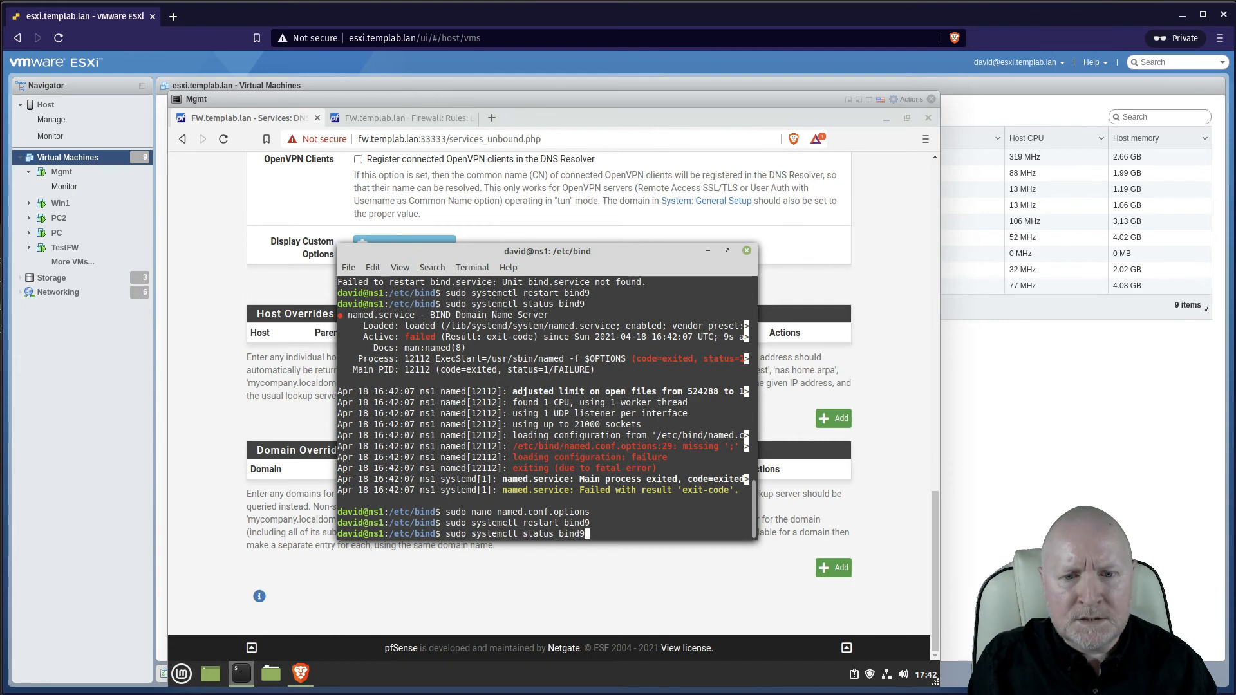
key(Return)
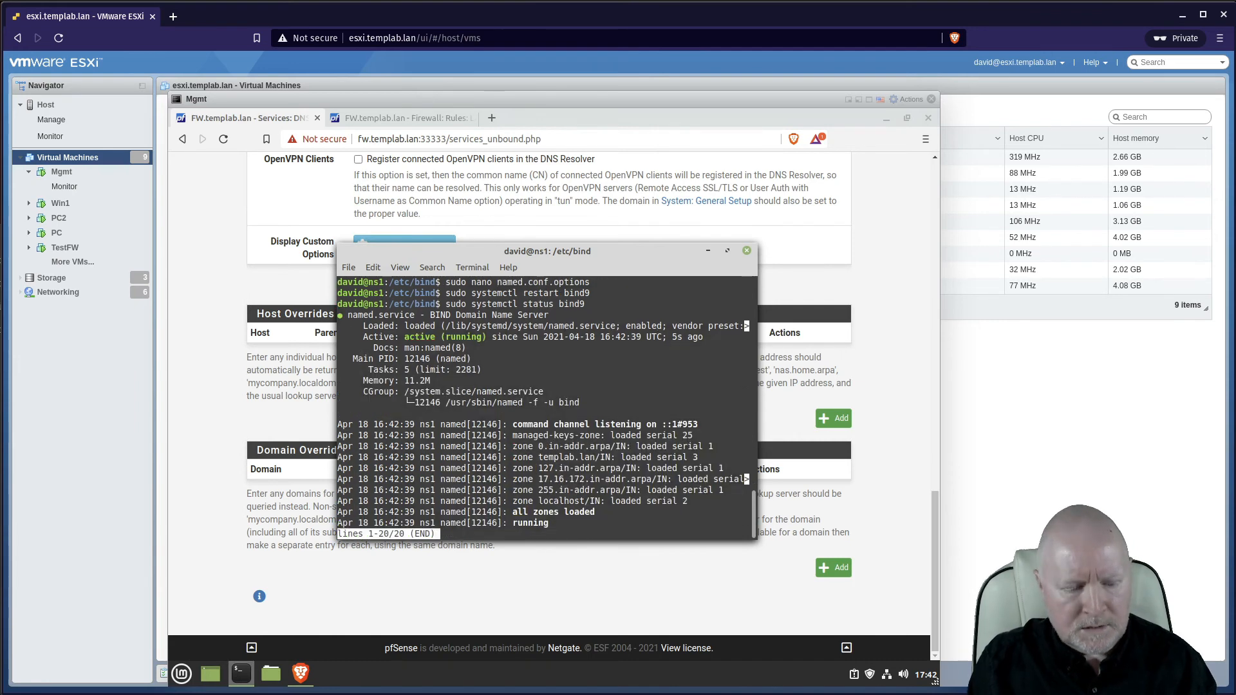
key(q)
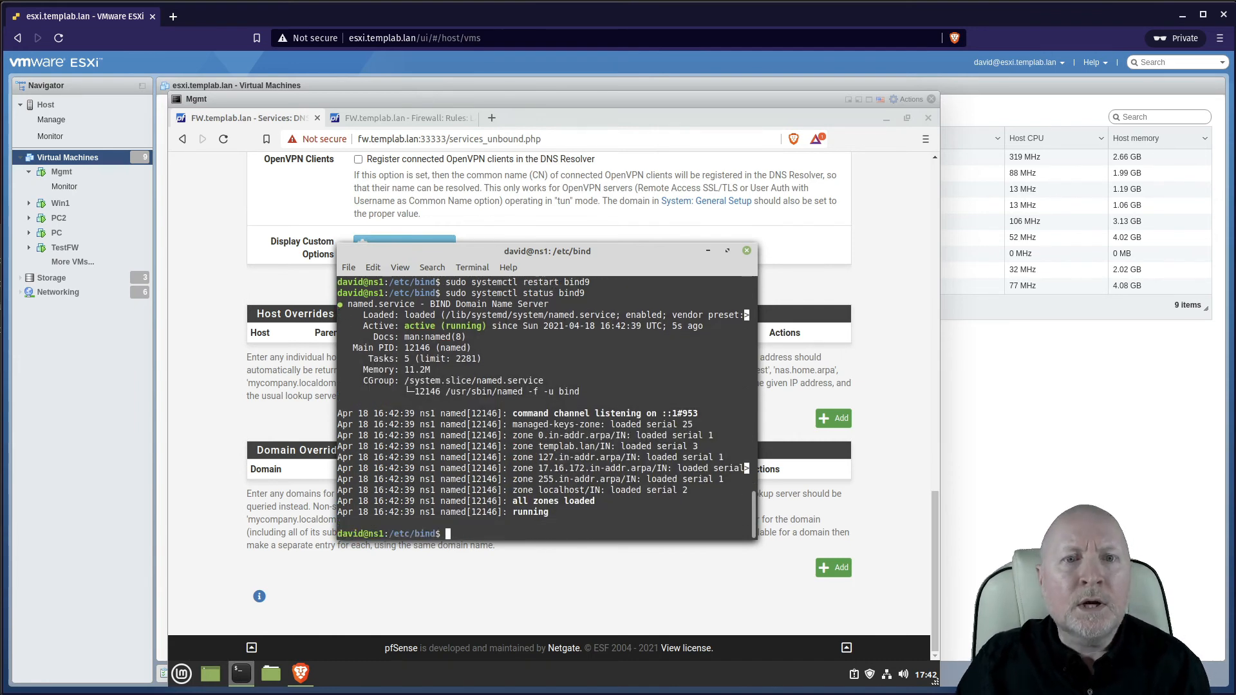
click(492, 119)
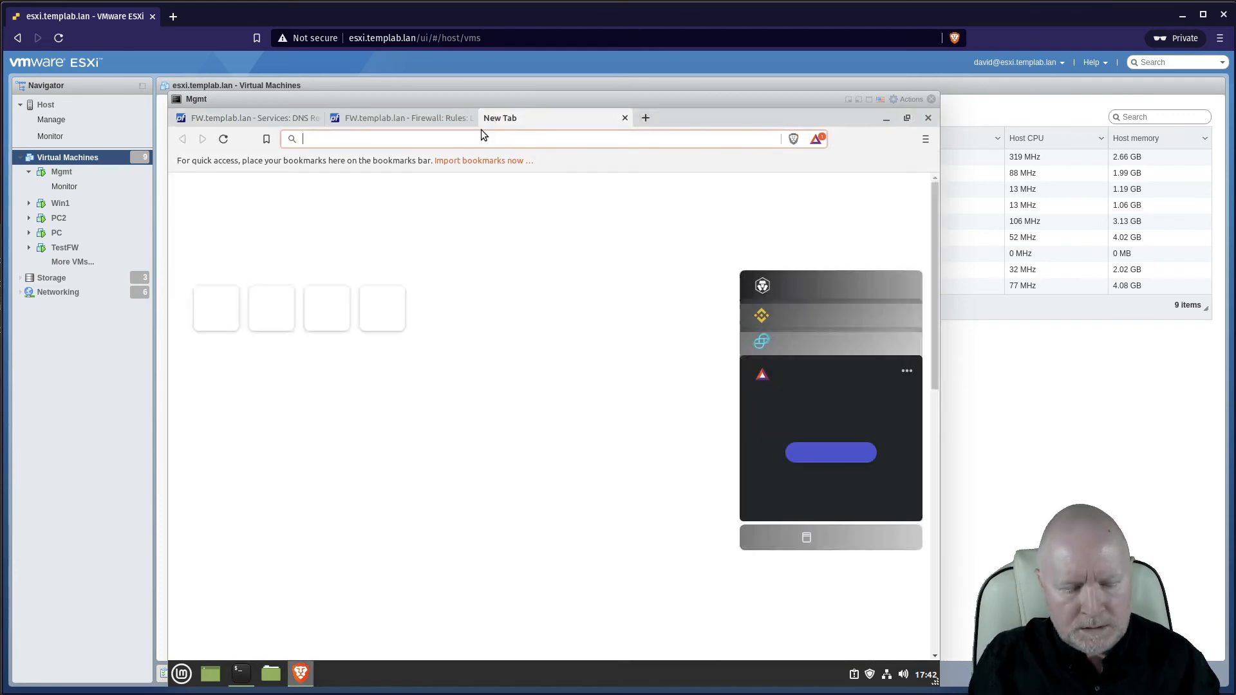
text(www.)
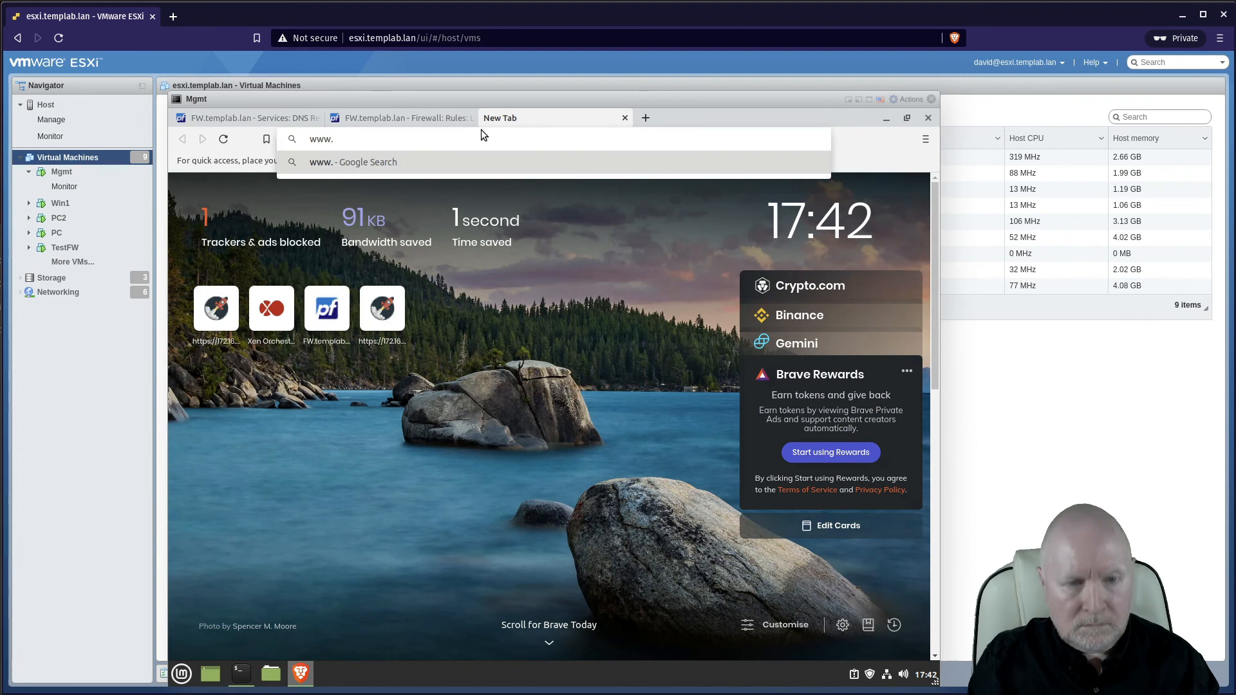
text(cisco.com)
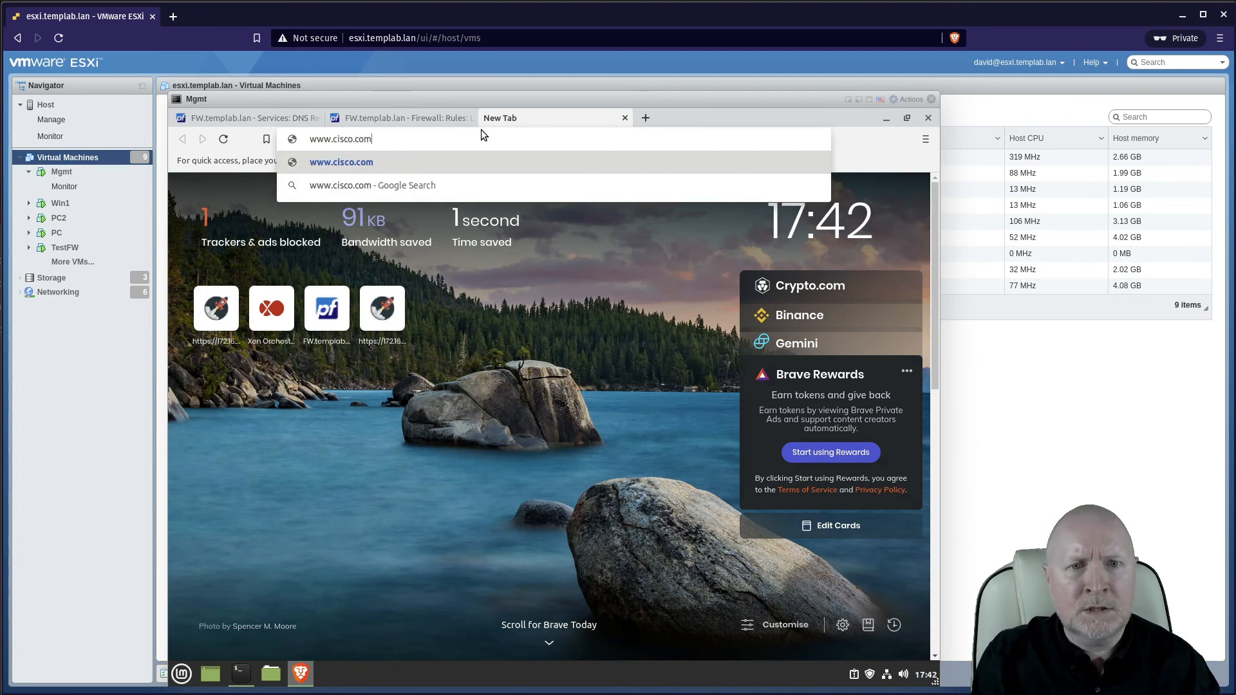
key(Return)
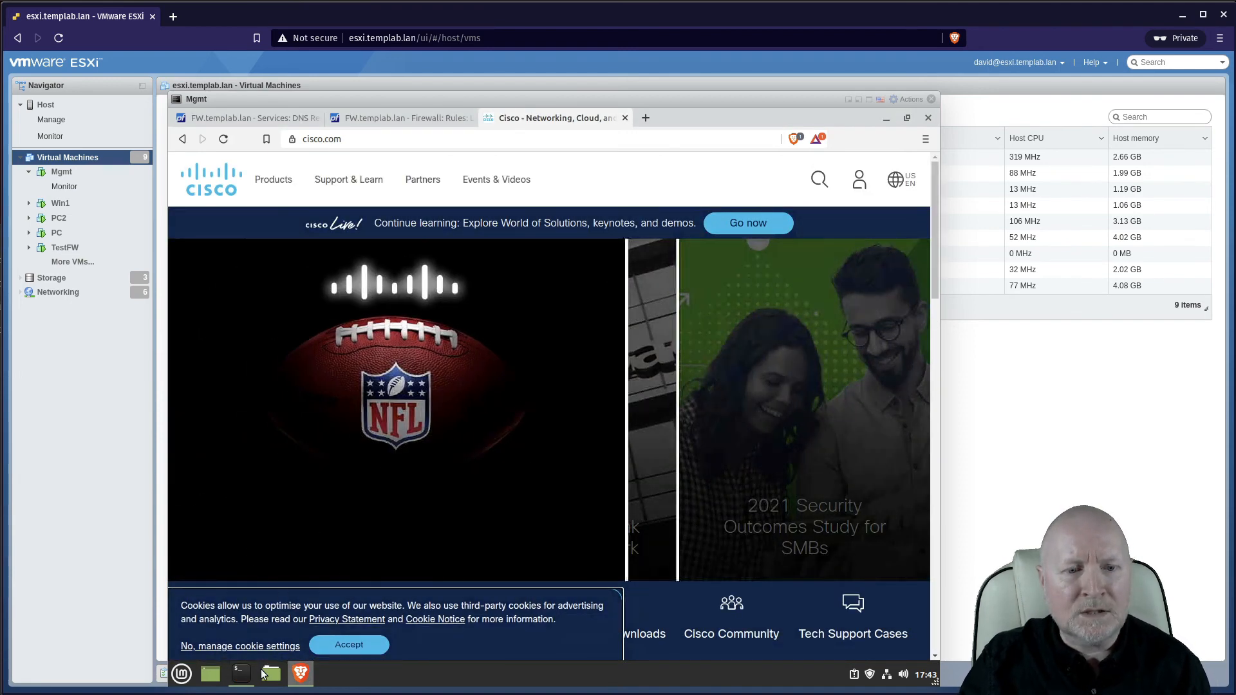
click(242, 673)
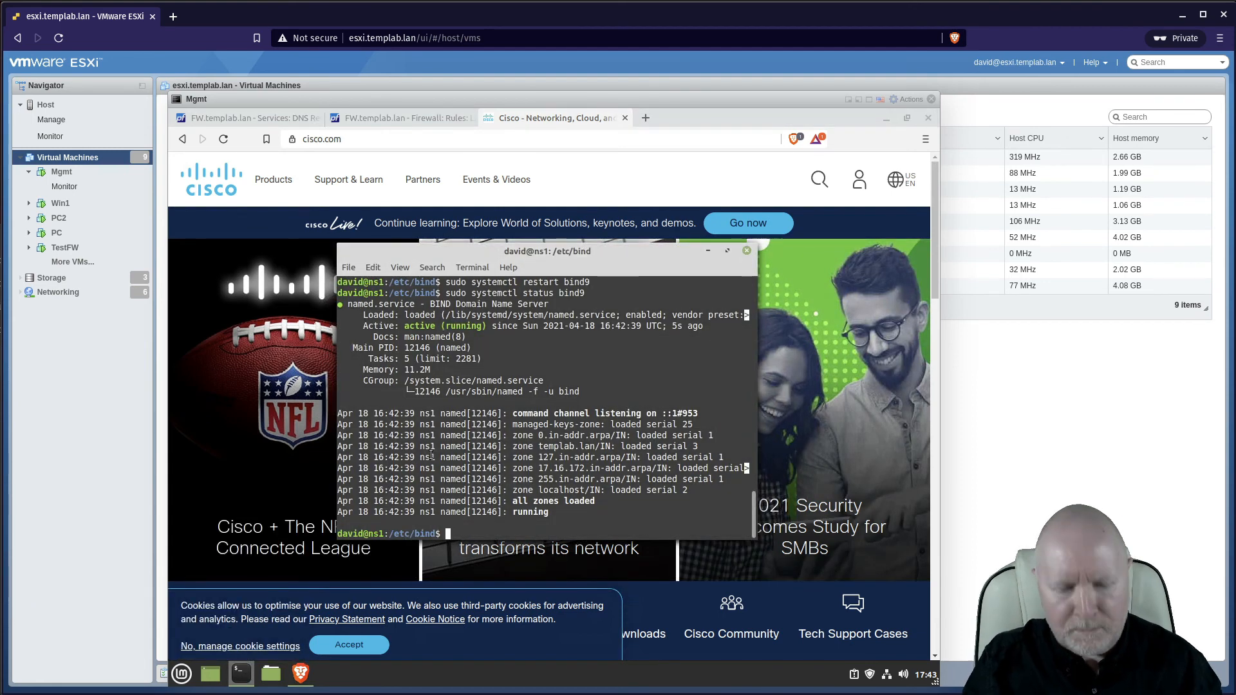
text(ping www.yahooc.om)
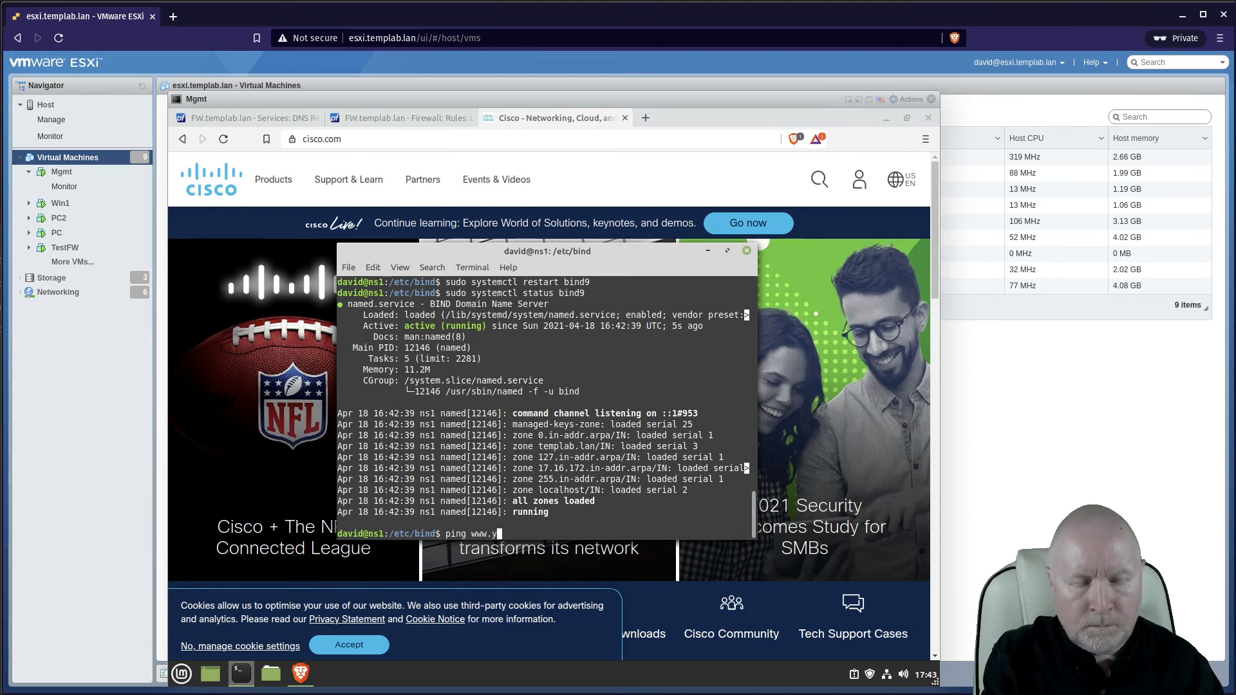
key(BackSpace)
key(BackSpace)
key(BackSpace)
key(BackSpace)
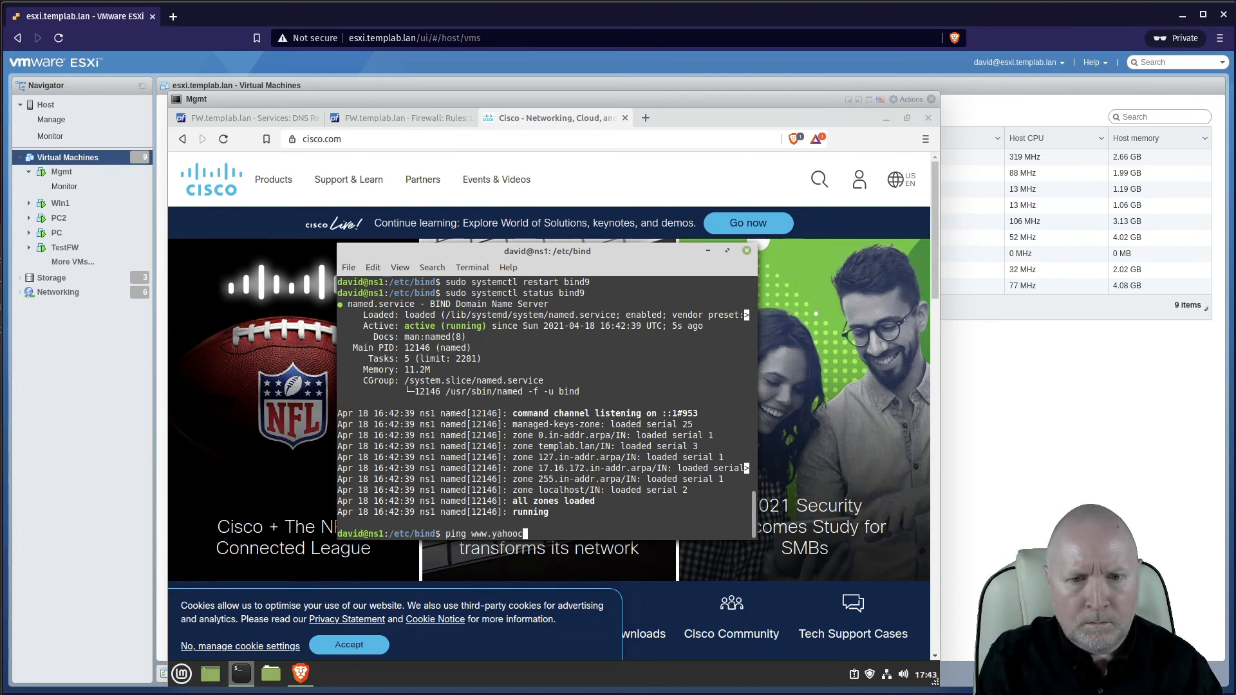
text(.com)
key(Return)
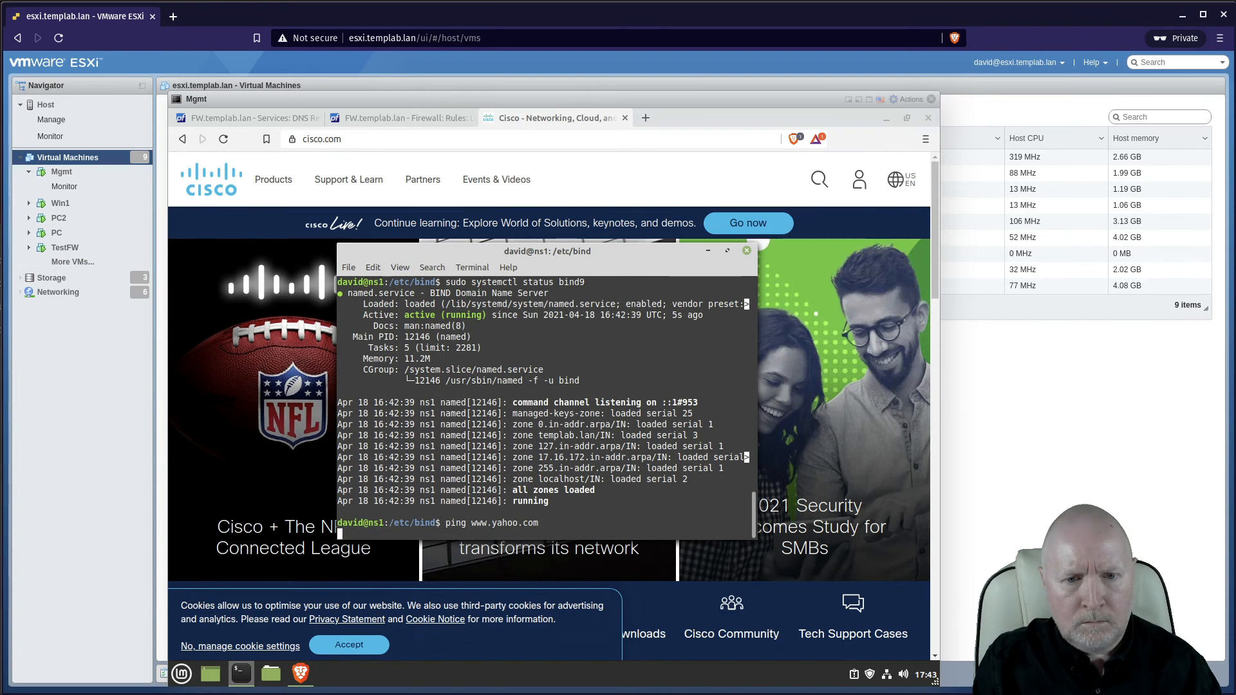
key(ctrl+c)
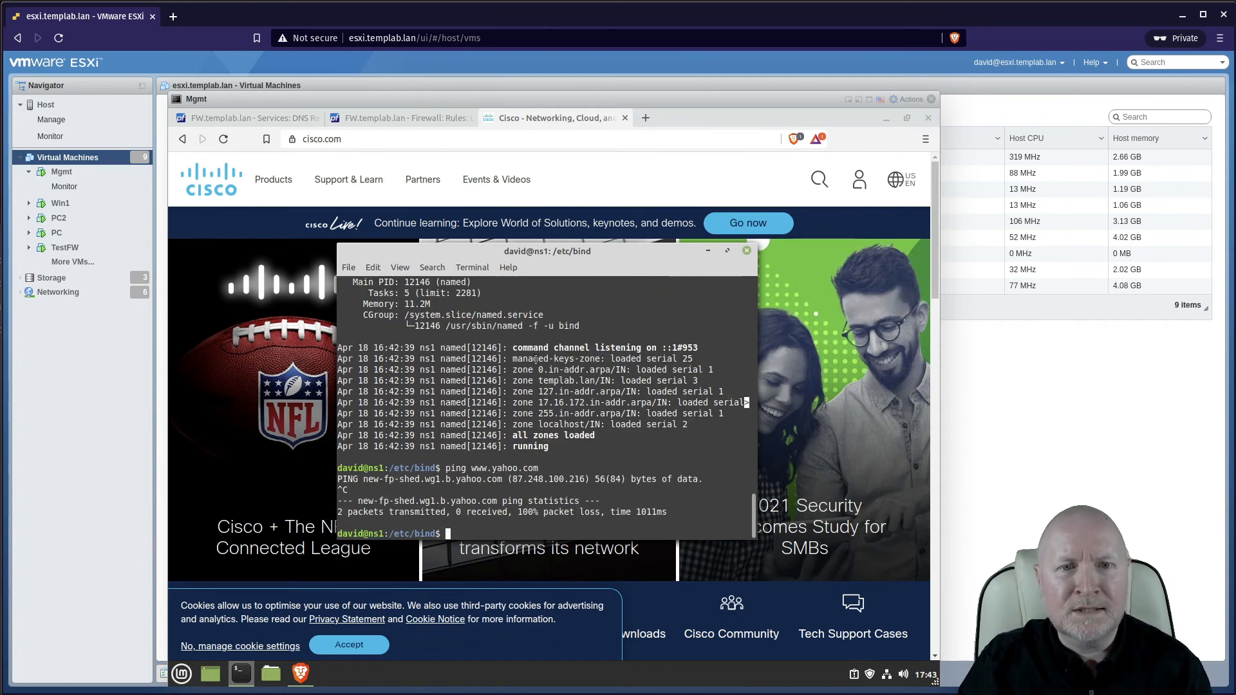
Step: Load pfsense.com in a new browser tab and open the site's Blog page
click(516, 122)
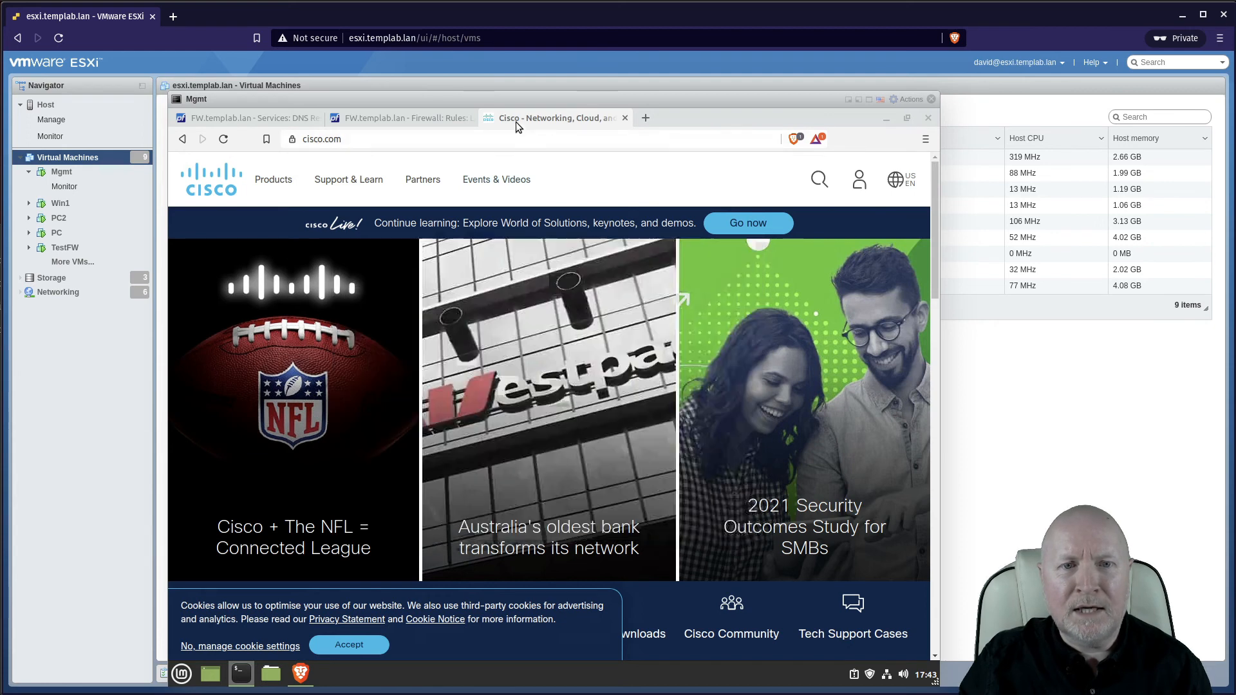
click(647, 120)
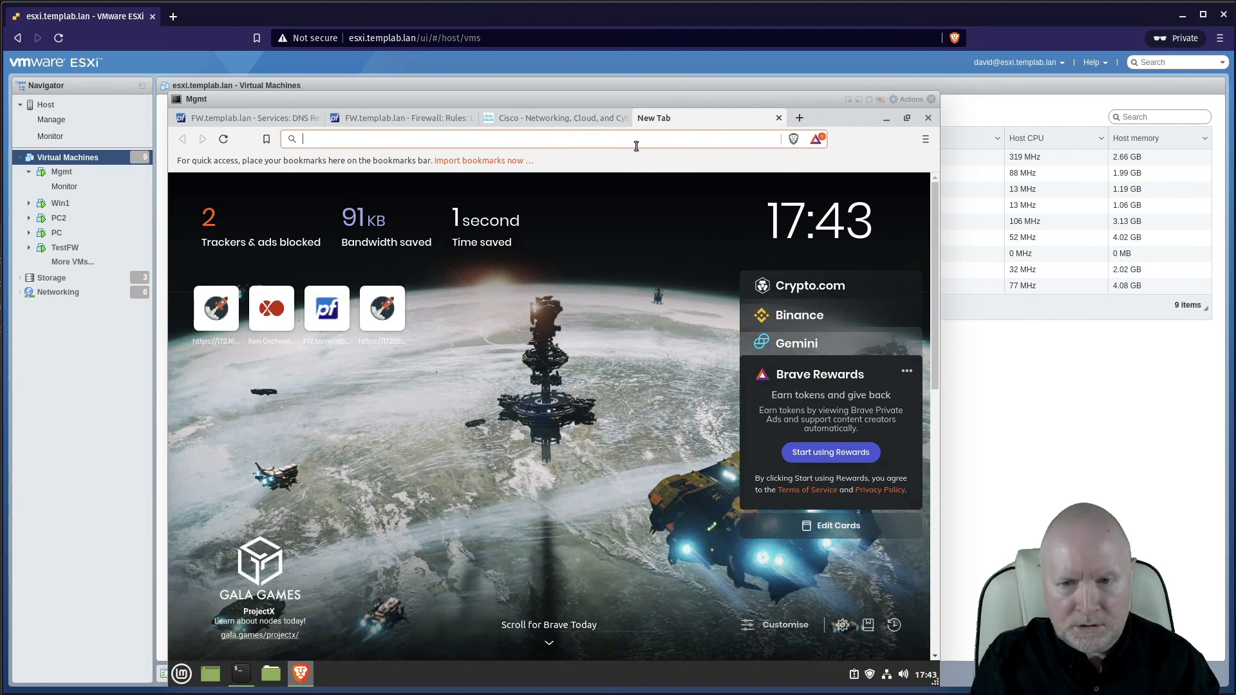
text(pfsense.com)
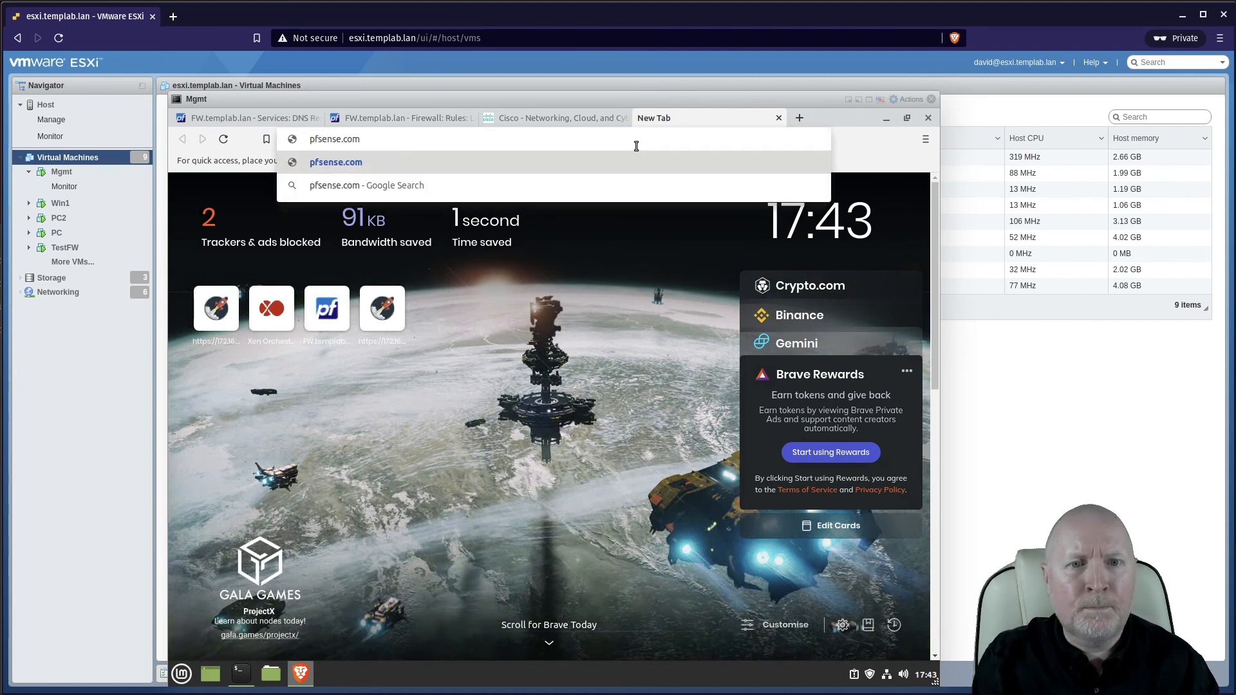
key(Return)
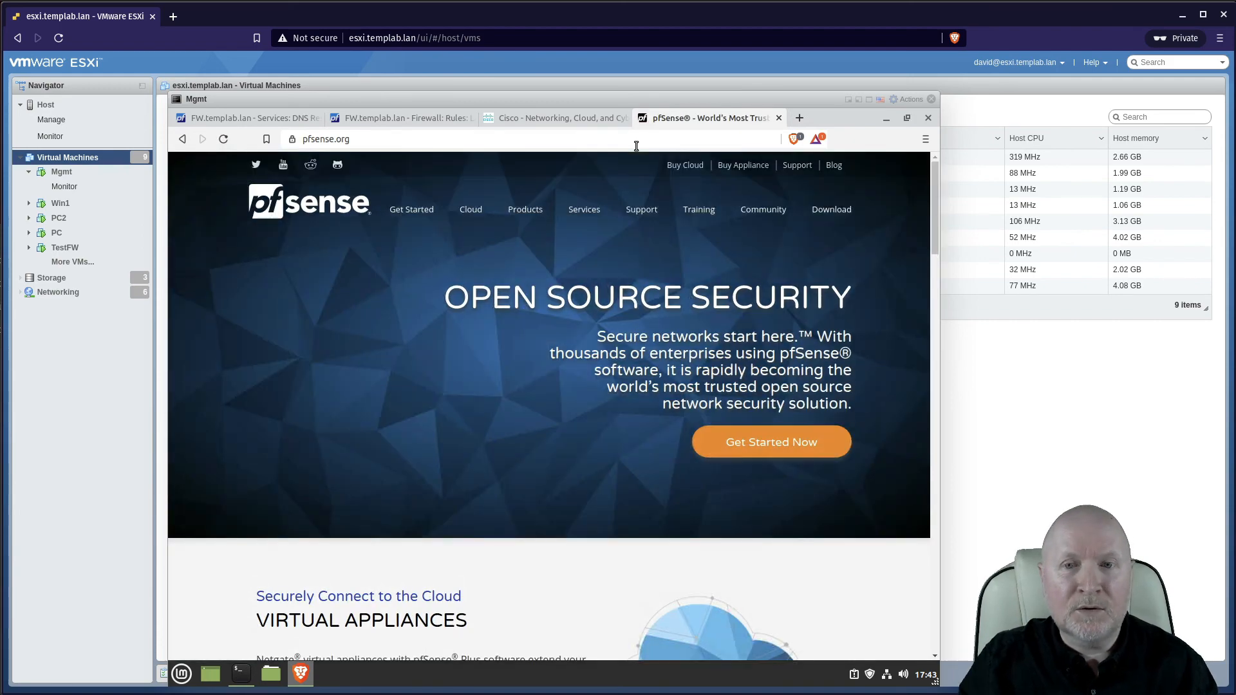
click(826, 165)
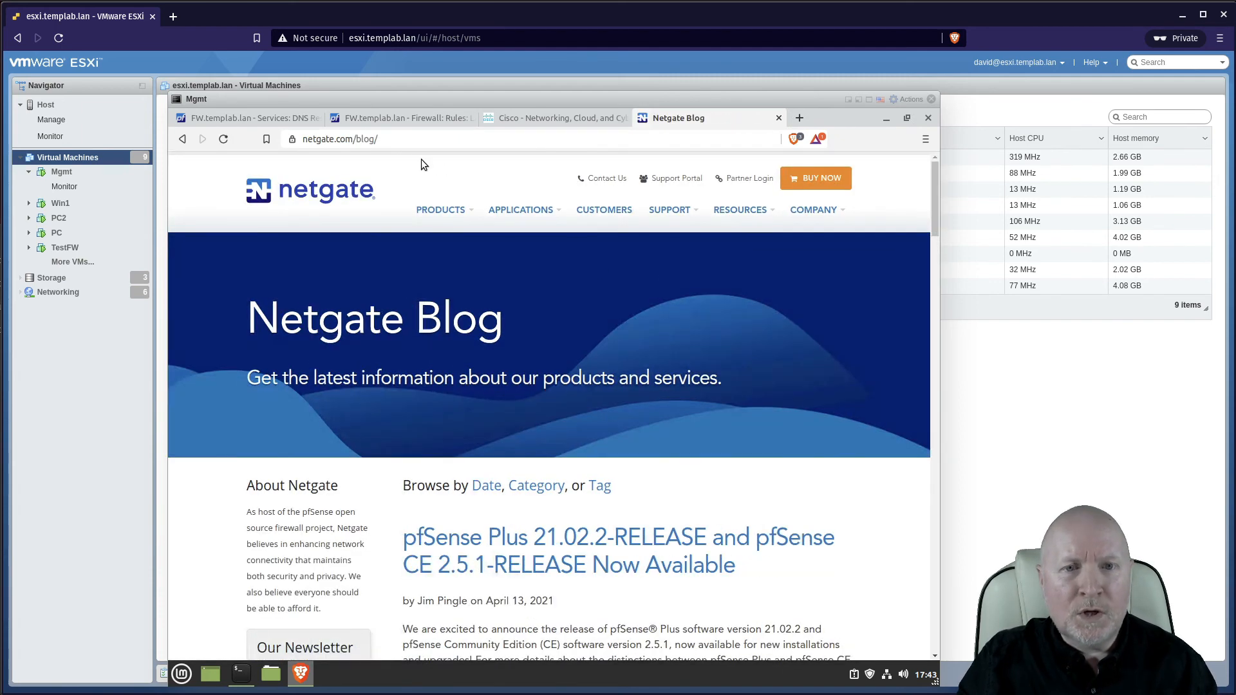
Step: Return to the pfSense DNS Resolver page and open the States diagnostics
click(240, 121)
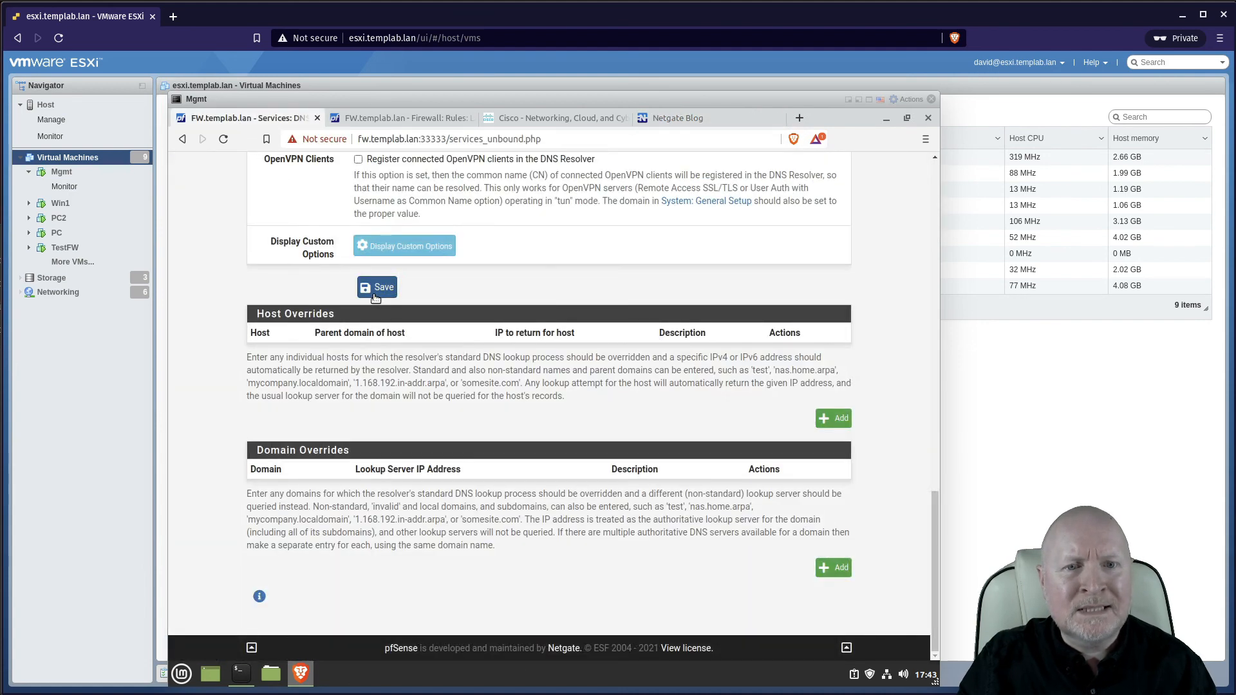
scroll(488, 347, up, 1)
scroll(483, 352, up, 3)
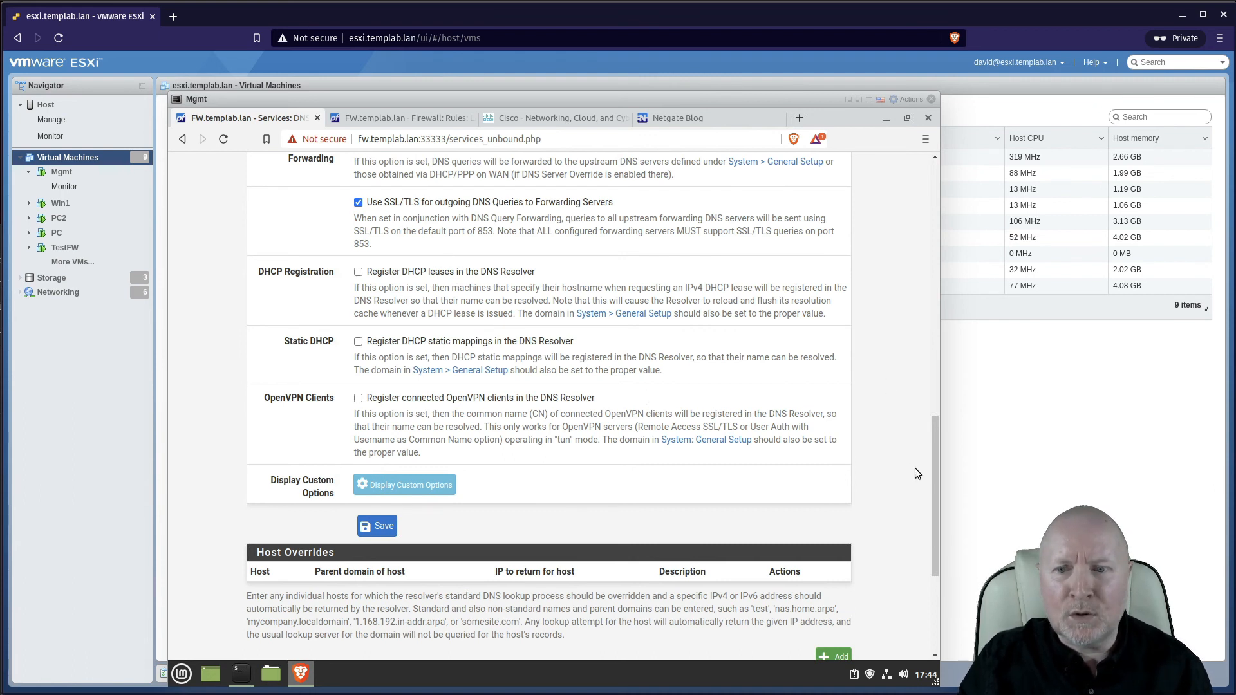
scroll(928, 397, up, 1)
drag(928, 397, 932, 175)
click(663, 172)
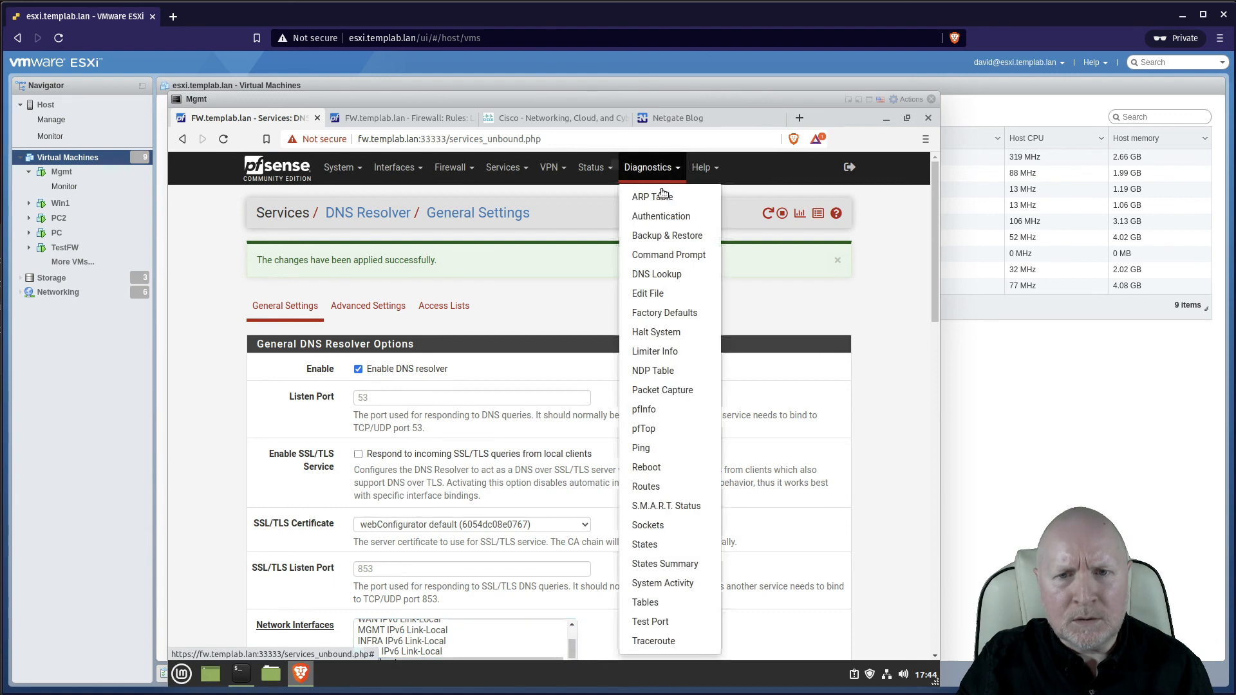
click(645, 545)
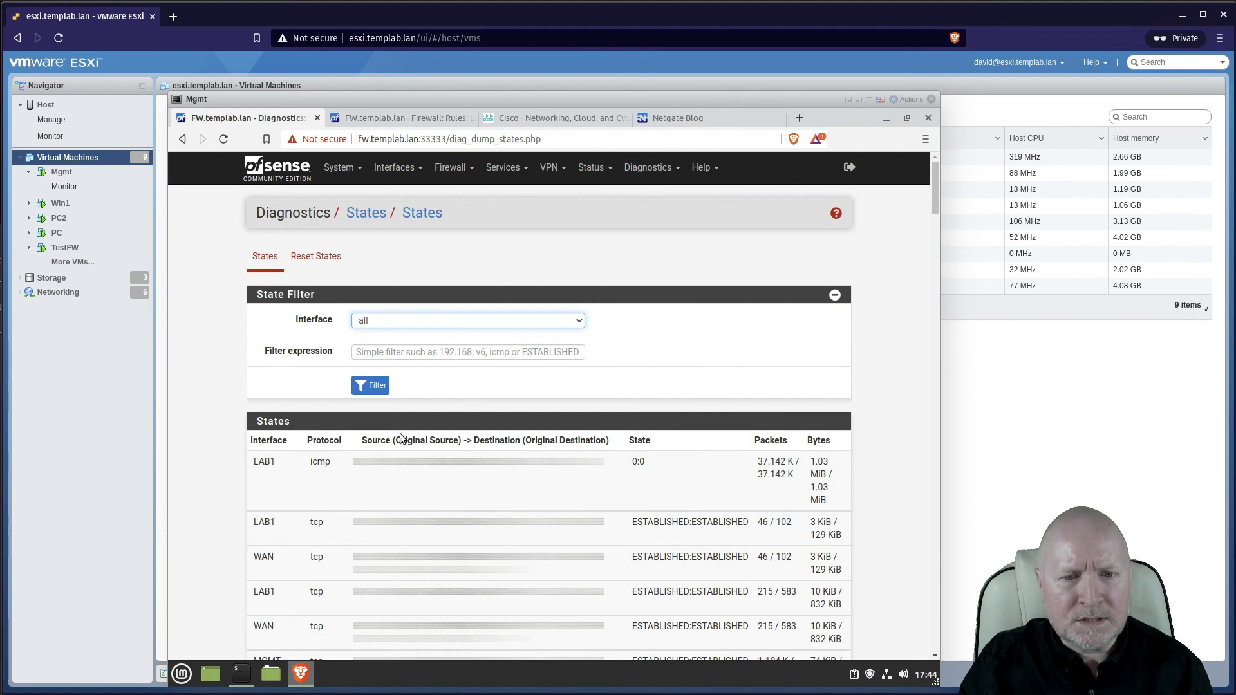
Step: Filter the firewall states on the WAN interface, first for 1.1.1.2 and second for 1.0.0.2
click(397, 319)
click(387, 335)
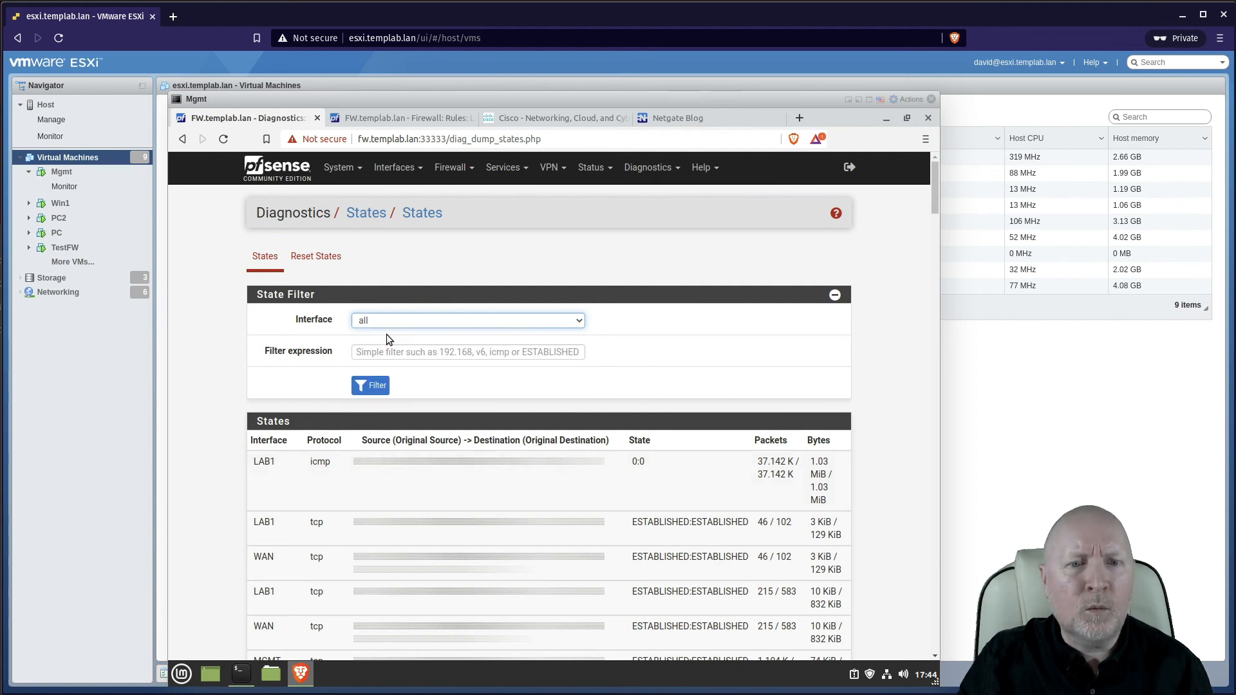
click(378, 350)
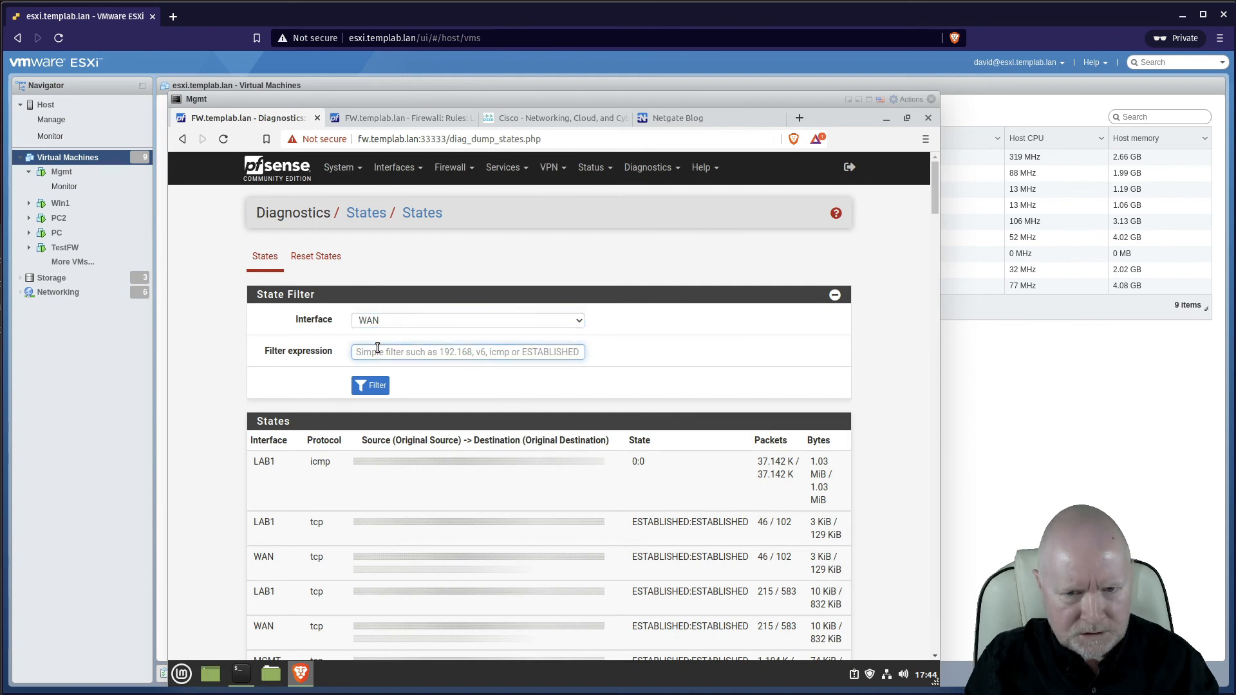
text(1.1.1)
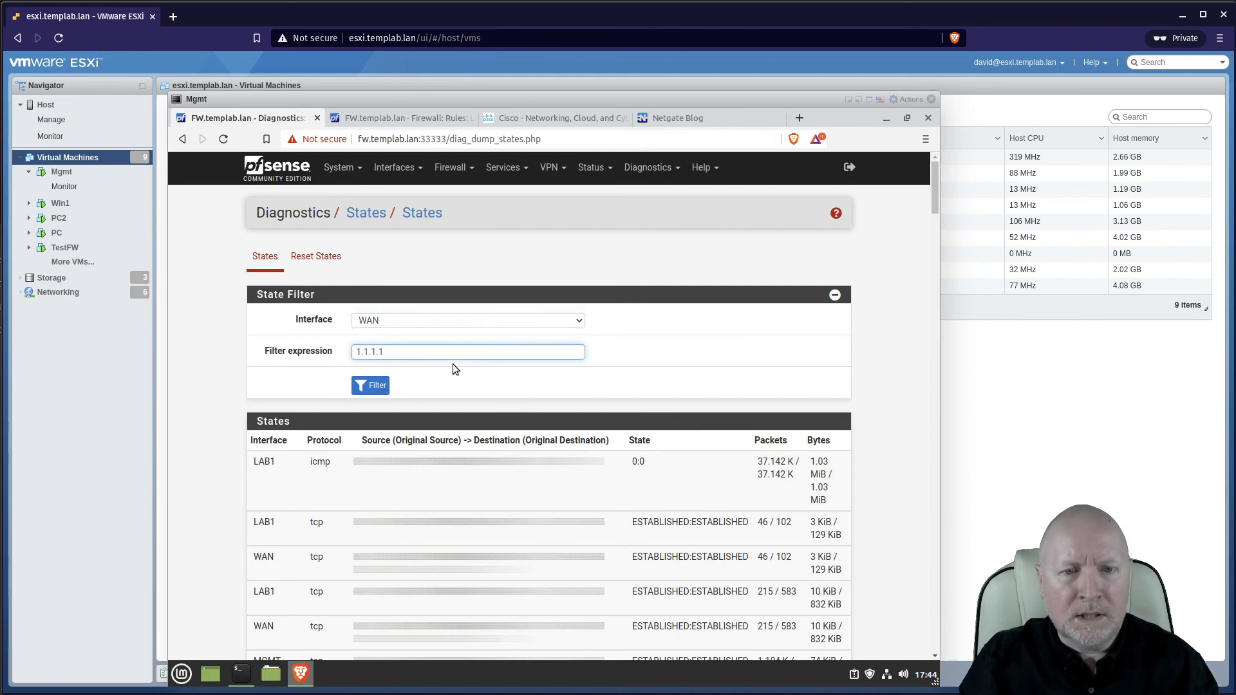
text(.2)
key(Return)
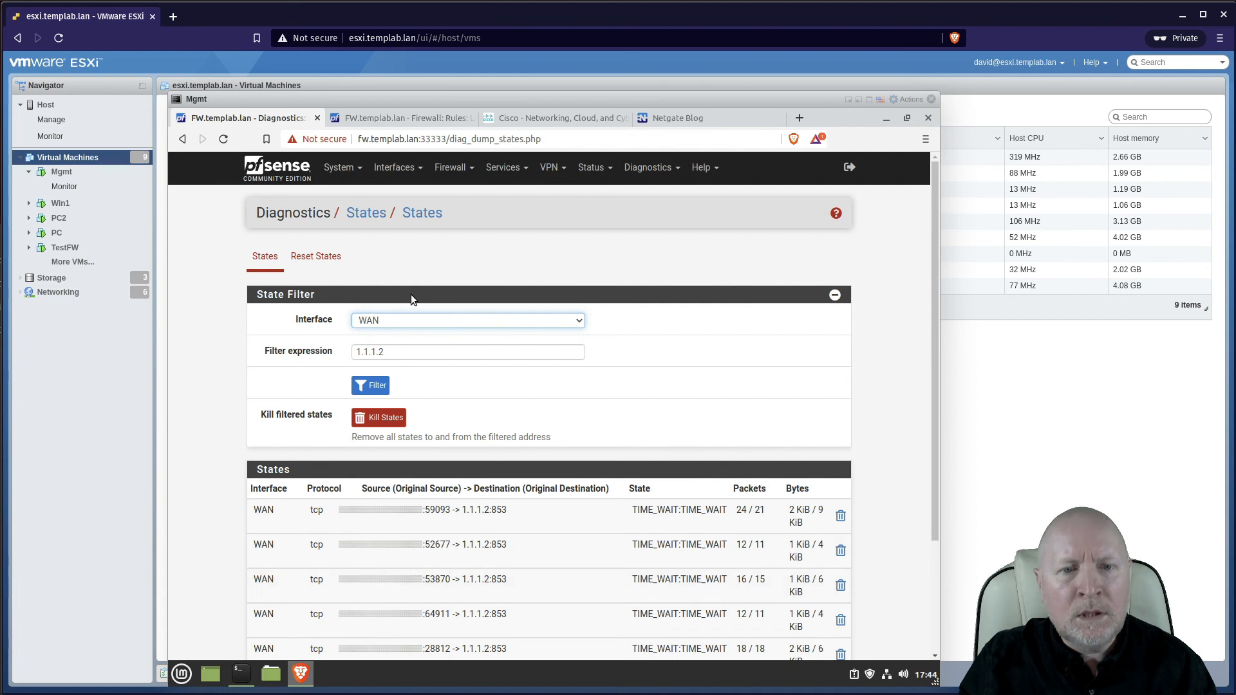
click(408, 352)
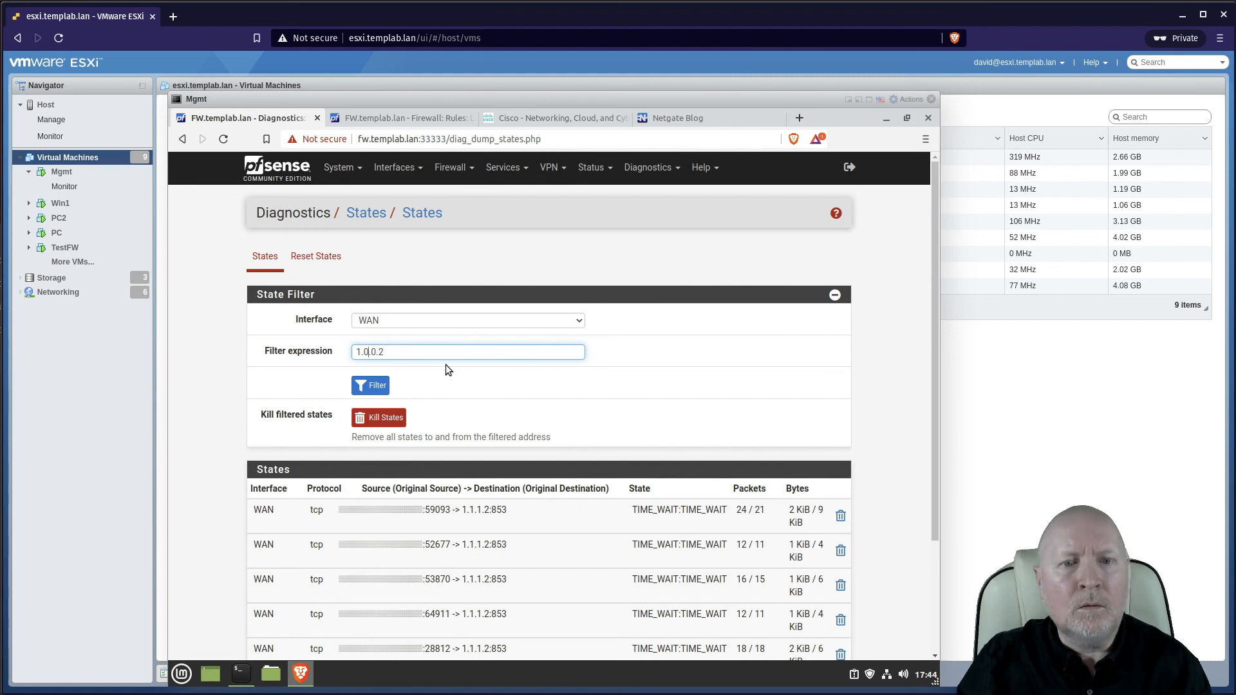
key(Return)
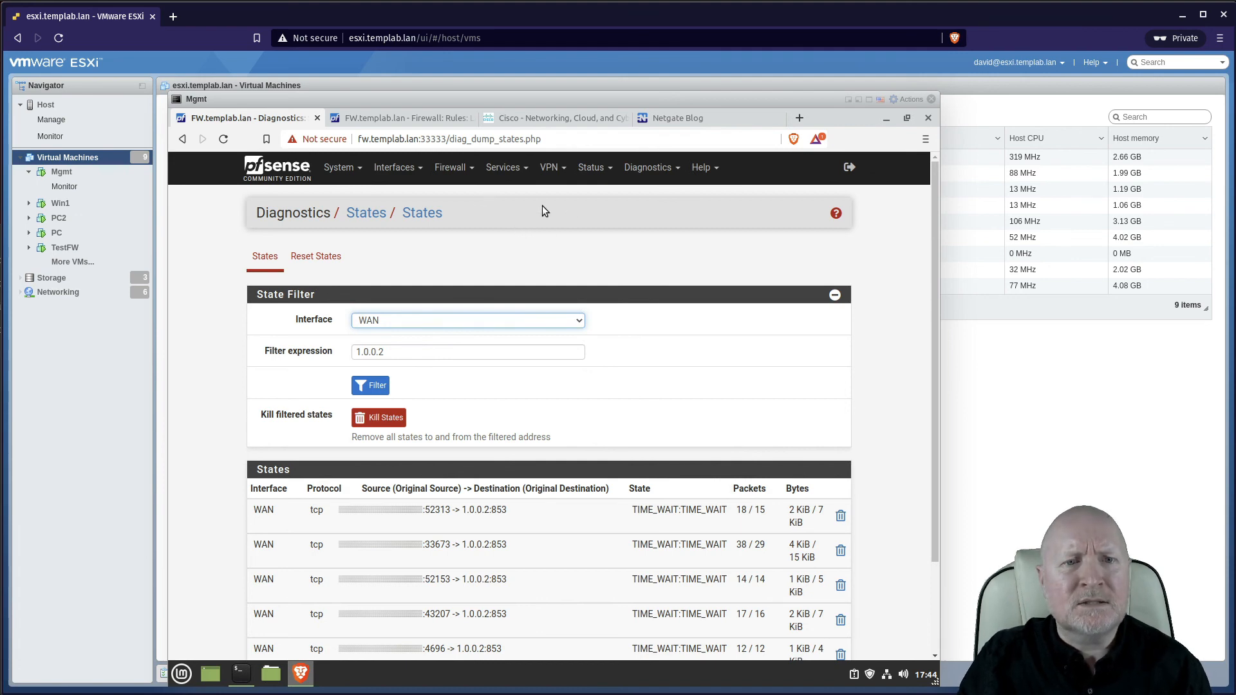
Step: Switch back to the terminal session on the ns1 server
mouse_move(243, 684)
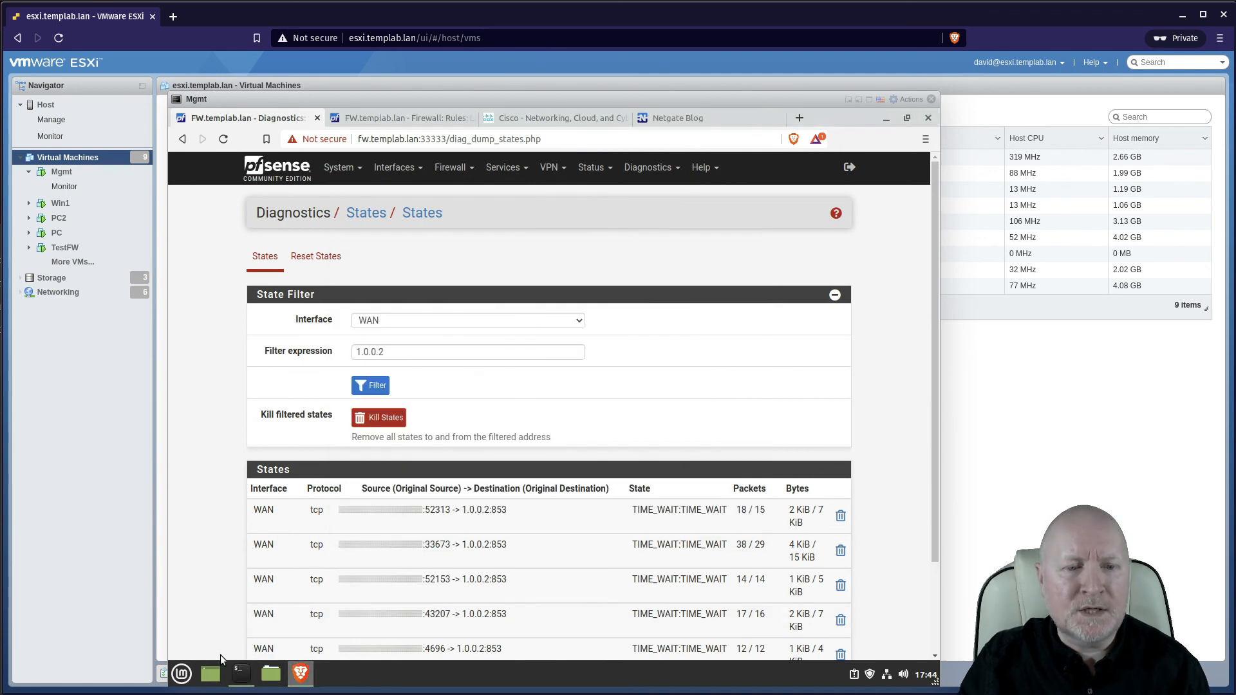
click(257, 640)
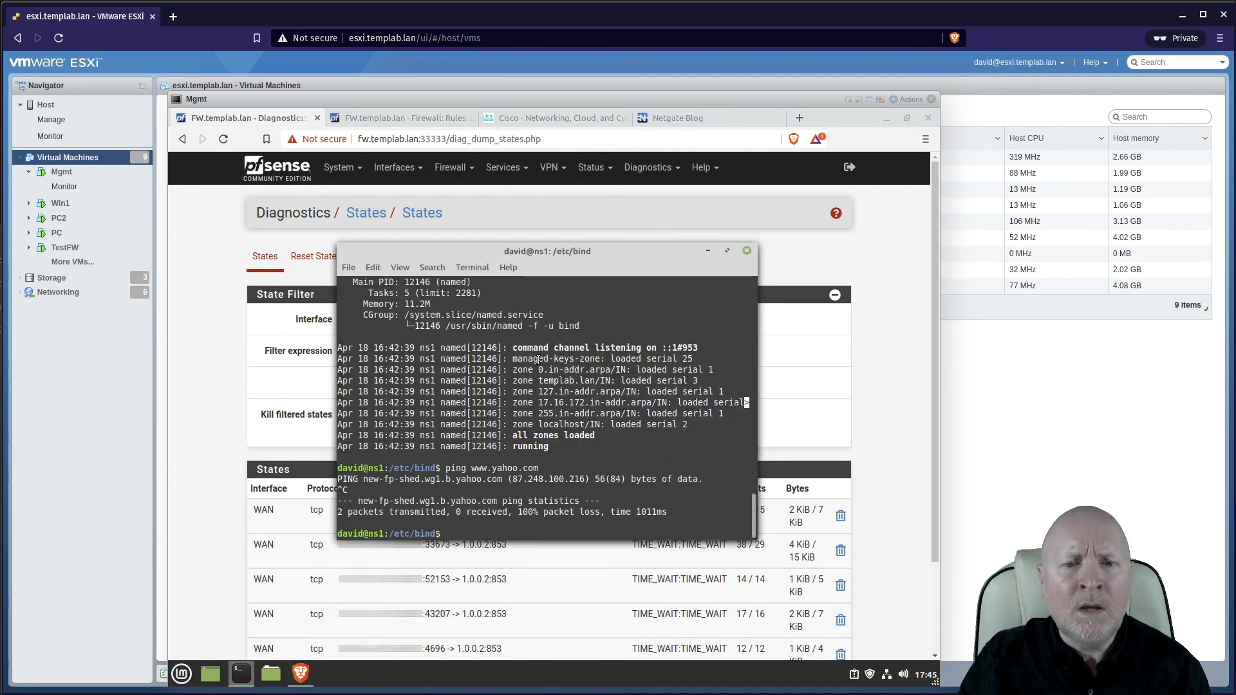